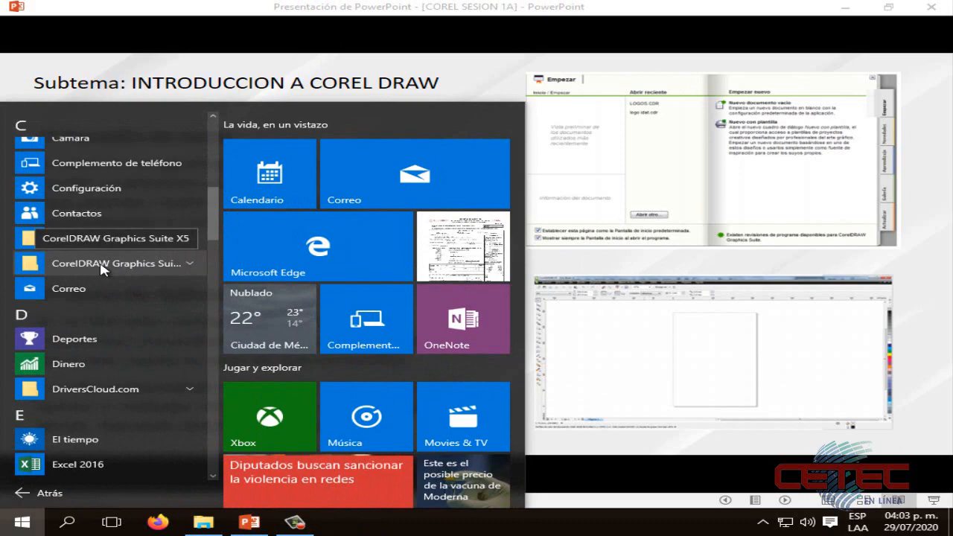
# Launch CorelDRAW X5 and start a new empty document from its welcome screen
pyautogui.click(102, 264)
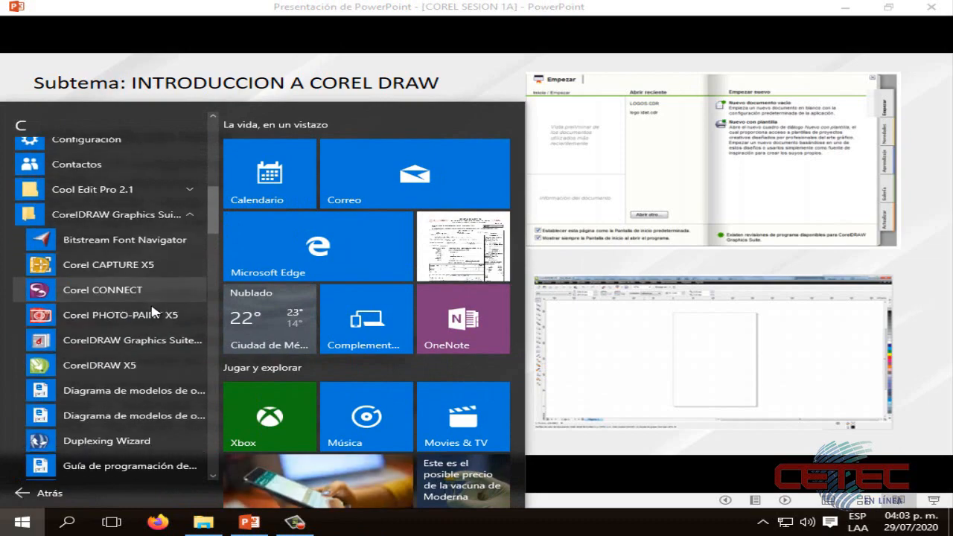
pyautogui.click(125, 360)
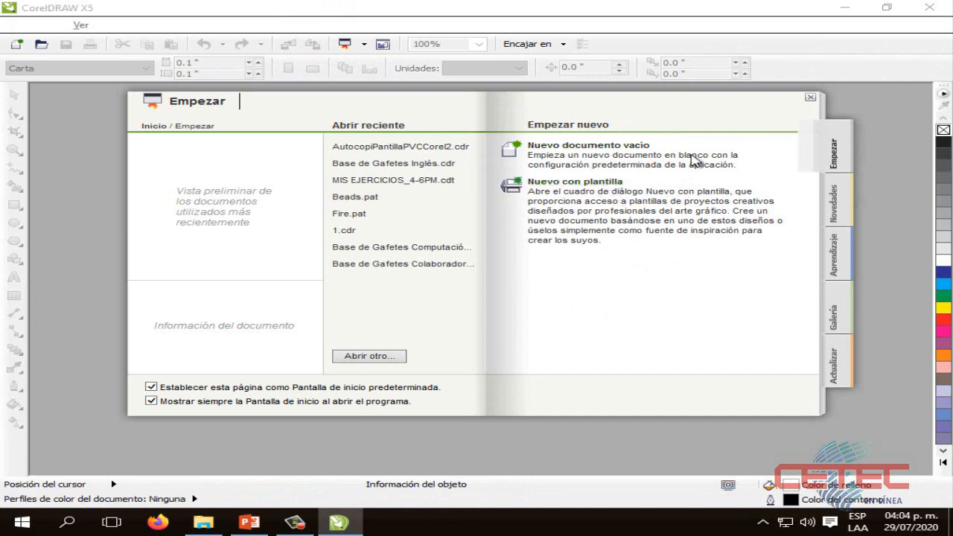
pyautogui.click(628, 151)
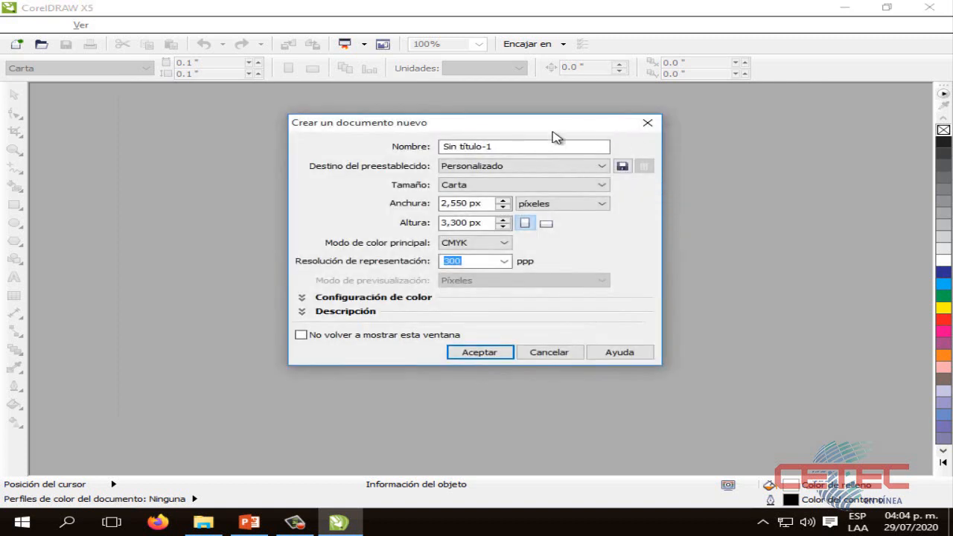
# Set the new document's page size to Carta, keeping the Personalizado preset destination
pyautogui.moveTo(550, 129)
pyautogui.mouseDown()
pyautogui.moveTo(555, 144)
pyautogui.moveTo(546, 145)
pyautogui.mouseUp()
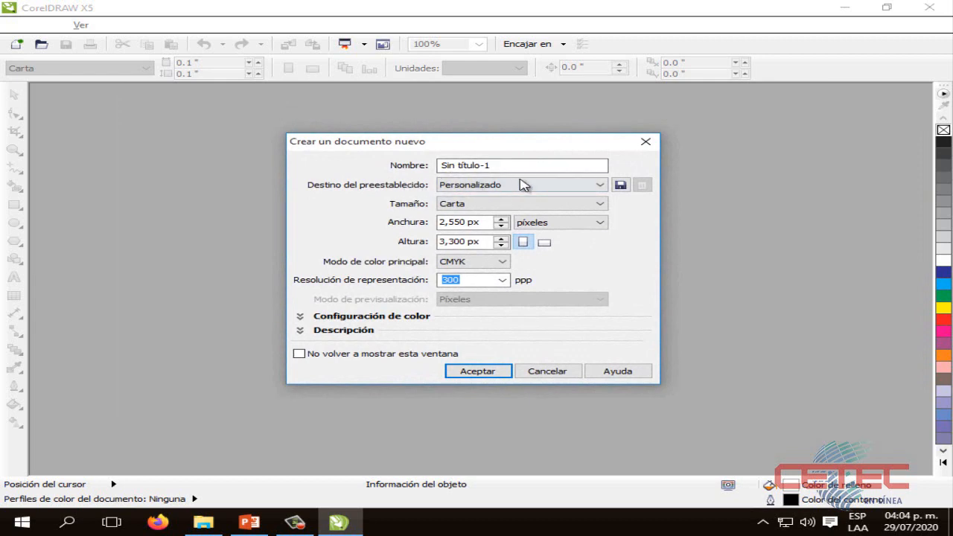
pyautogui.click(592, 186)
pyautogui.click(593, 188)
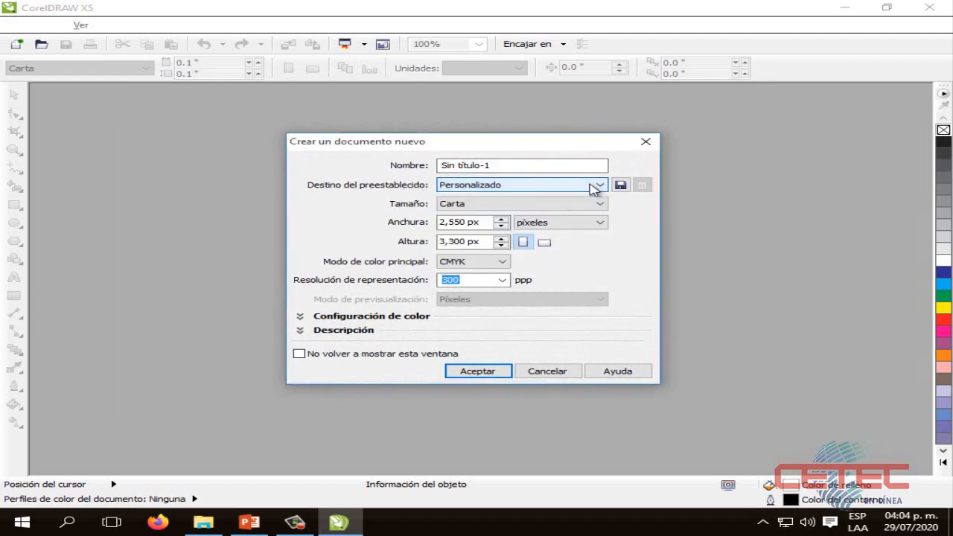
pyautogui.click(495, 206)
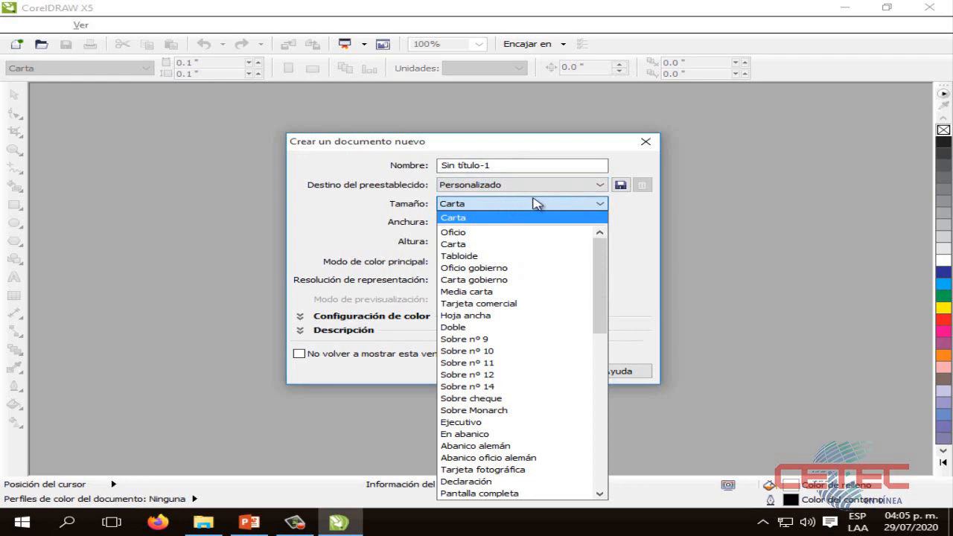
pyautogui.moveTo(606, 262); pyautogui.dragTo(542, 224)
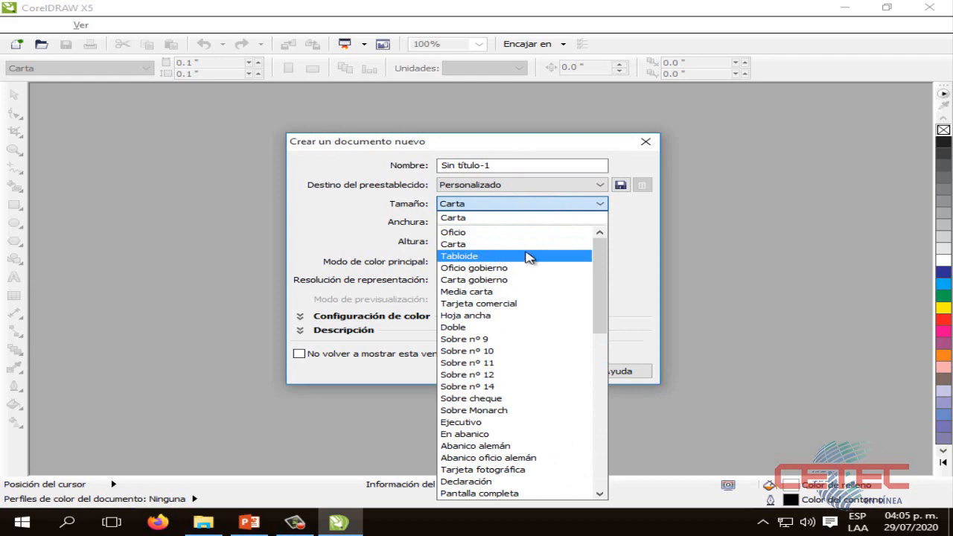
pyautogui.click(481, 246)
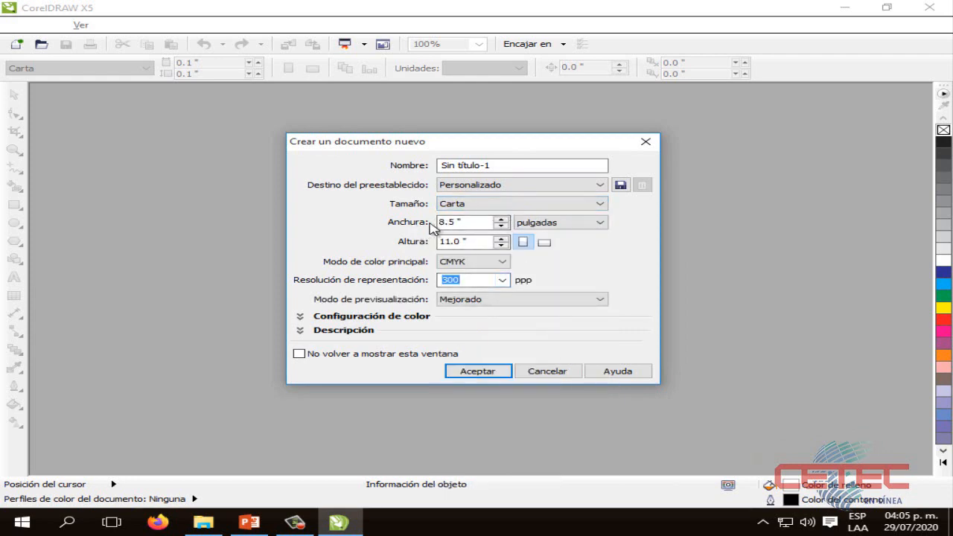
# Set the page units to píxeles, keep the CMYK colour mode, and create the document
pyautogui.click(600, 224)
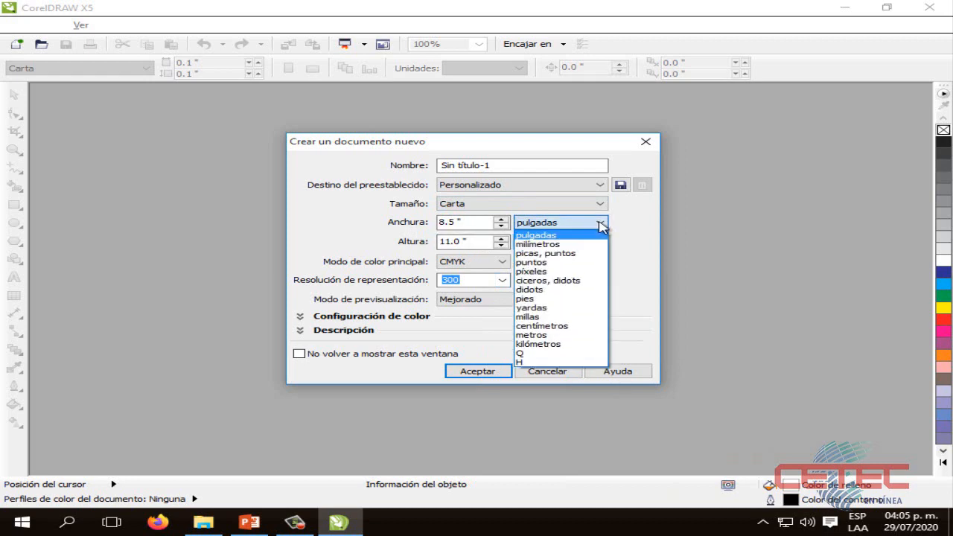
pyautogui.click(554, 271)
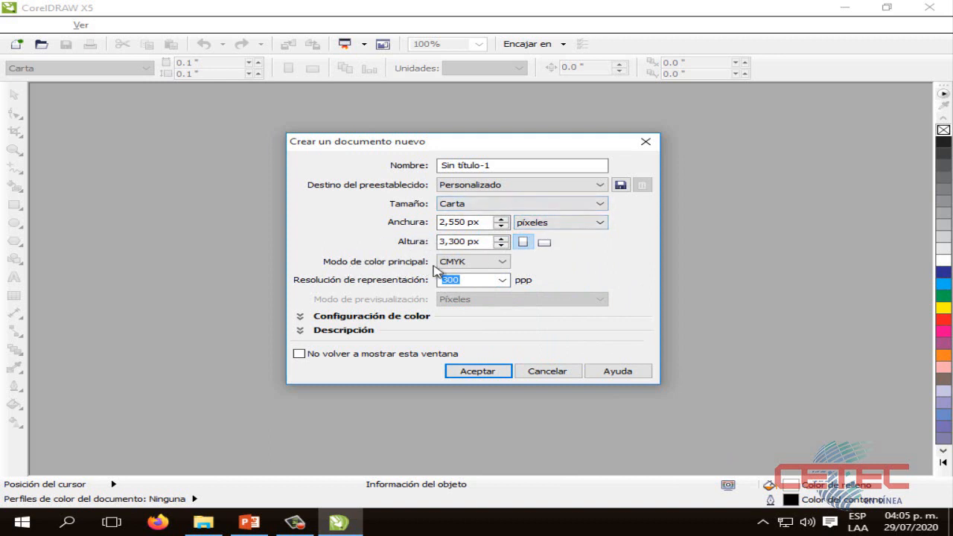
pyautogui.click(503, 262)
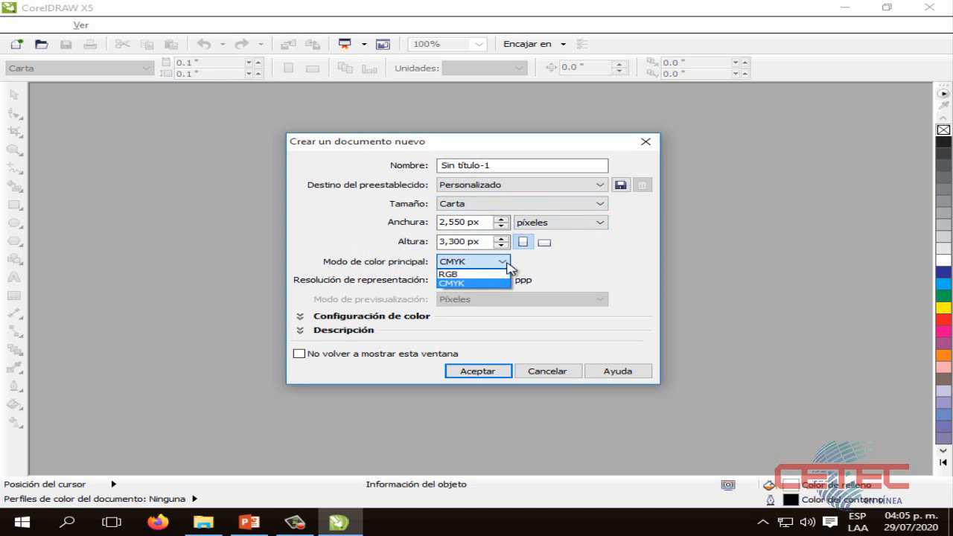
pyautogui.click(505, 263)
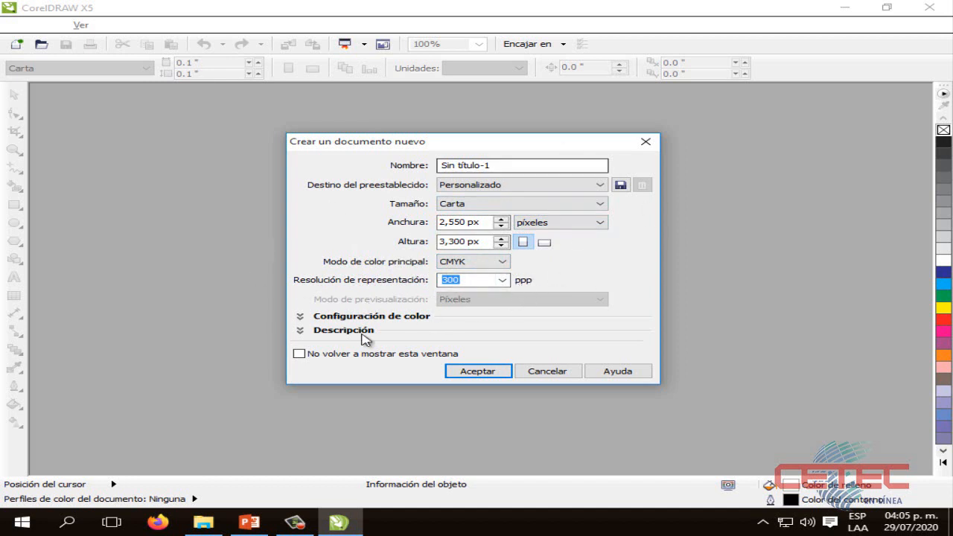
pyautogui.click(480, 372)
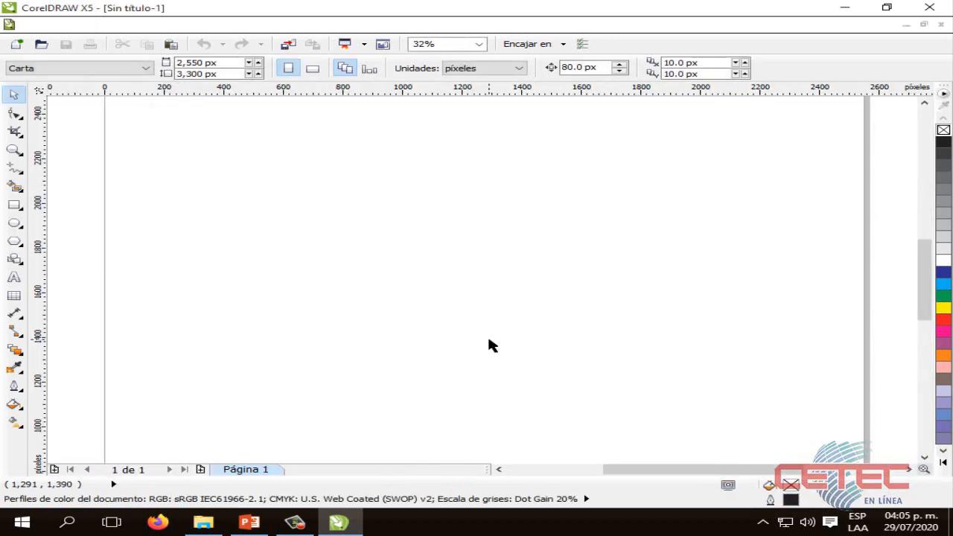
# Examine the whole page and the empty workspace surrounding it, marking out each area with selection marquees
pyautogui.scroll(-3, 489, 344)
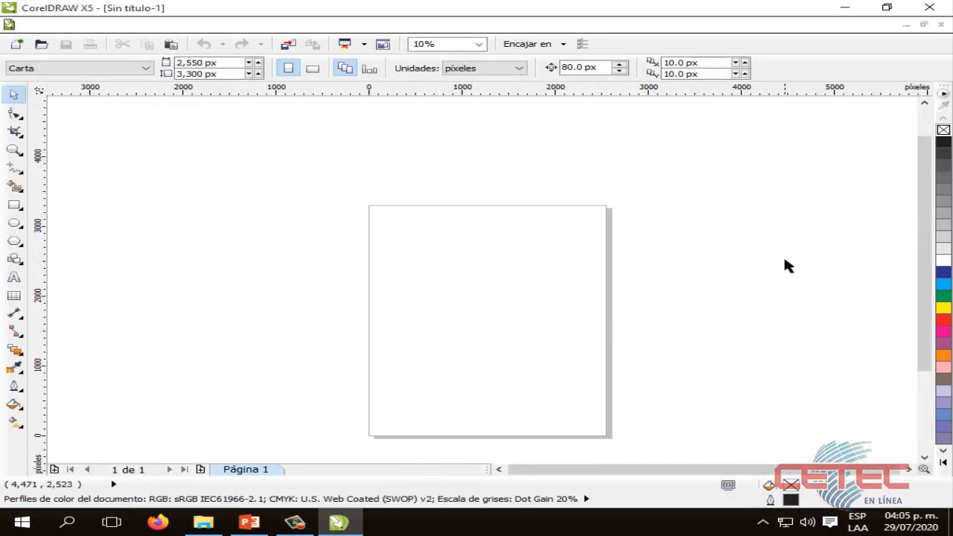
pyautogui.moveTo(924, 283); pyautogui.dragTo(923, 321)
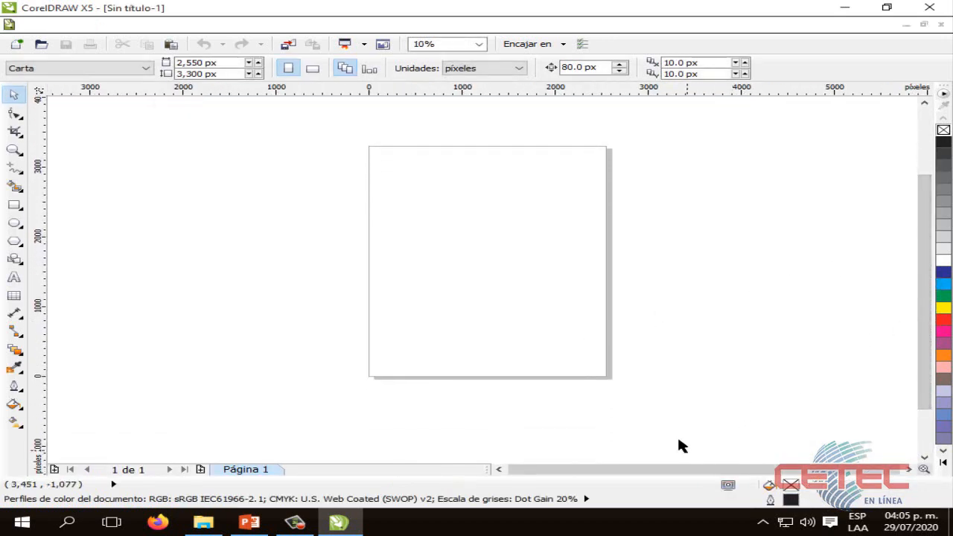
pyautogui.moveTo(374, 170); pyautogui.dragTo(315, 121)
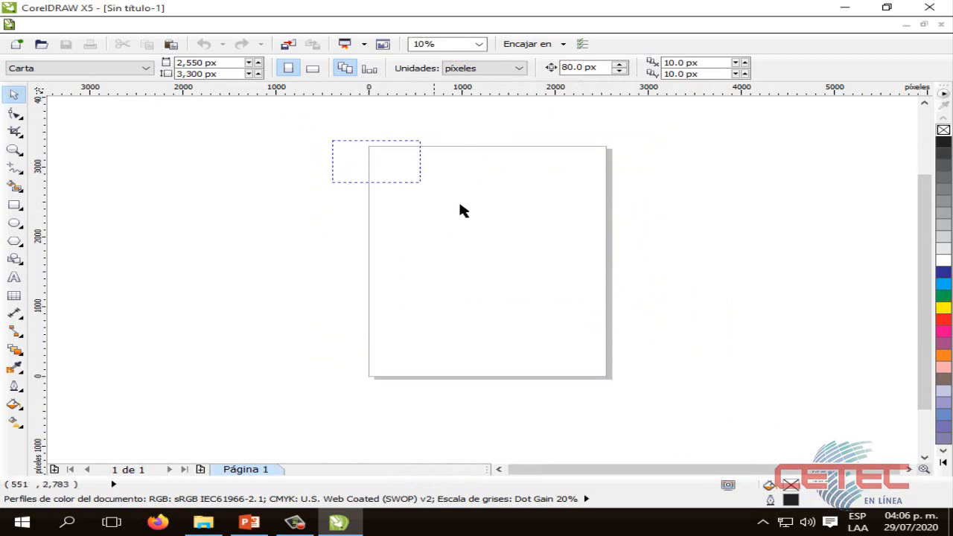
pyautogui.moveTo(460, 211); pyautogui.dragTo(316, 135)
pyautogui.moveTo(661, 149); pyautogui.dragTo(890, 366)
pyautogui.moveTo(78, 135); pyautogui.dragTo(325, 310)
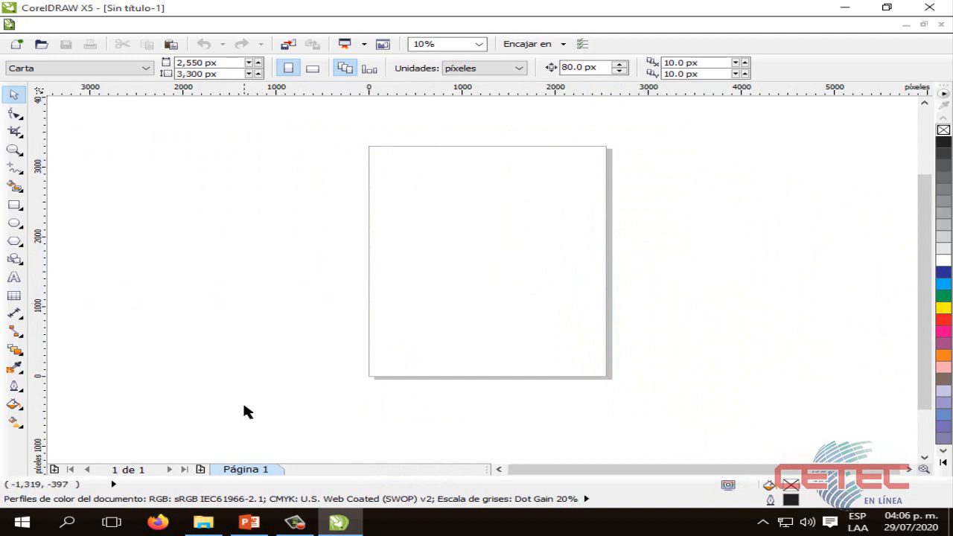
pyautogui.moveTo(227, 389); pyautogui.dragTo(716, 445)
pyautogui.moveTo(221, 113); pyautogui.dragTo(807, 142)
pyautogui.moveTo(82, 130); pyautogui.dragTo(317, 410)
pyautogui.moveTo(646, 148); pyautogui.dragTo(834, 369)
pyautogui.moveTo(922, 369); pyautogui.dragTo(923, 335)
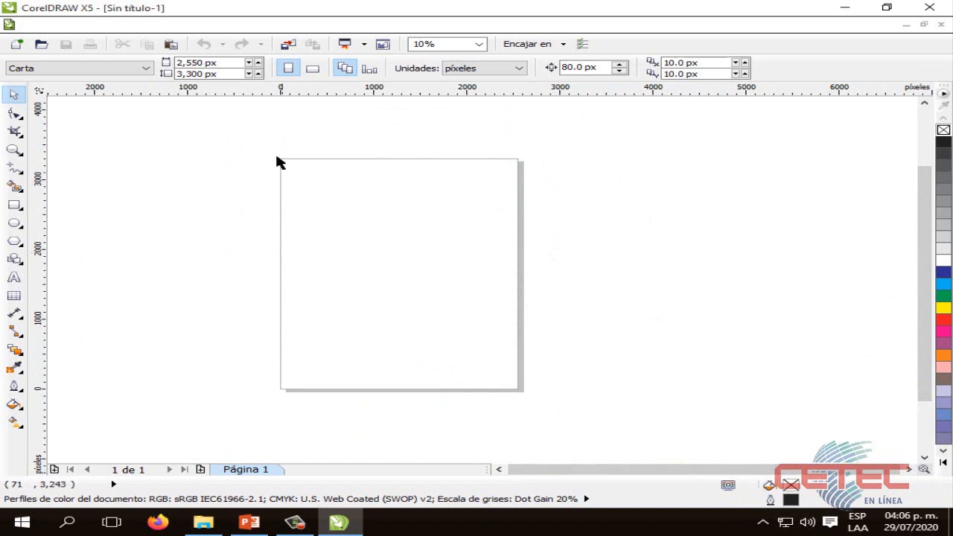
pyautogui.moveTo(250, 143); pyautogui.dragTo(554, 399)
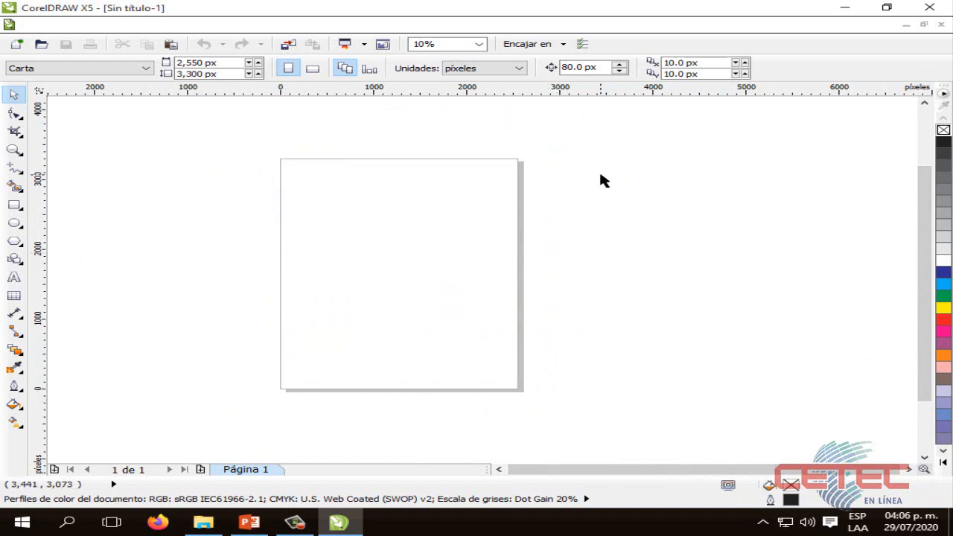
pyautogui.moveTo(617, 174); pyautogui.dragTo(769, 294)
pyautogui.moveTo(279, 165); pyautogui.dragTo(540, 405)
pyautogui.moveTo(601, 178); pyautogui.dragTo(856, 402)
pyautogui.moveTo(707, 244); pyautogui.dragTo(365, 246)
pyautogui.moveTo(679, 229); pyautogui.dragTo(403, 244)
pyautogui.moveTo(241, 138); pyautogui.dragTo(582, 414)
pyautogui.moveTo(582, 414); pyautogui.dragTo(203, 137)
pyautogui.moveTo(195, 129); pyautogui.dragTo(619, 404)
pyautogui.moveTo(586, 399); pyautogui.dragTo(207, 131)
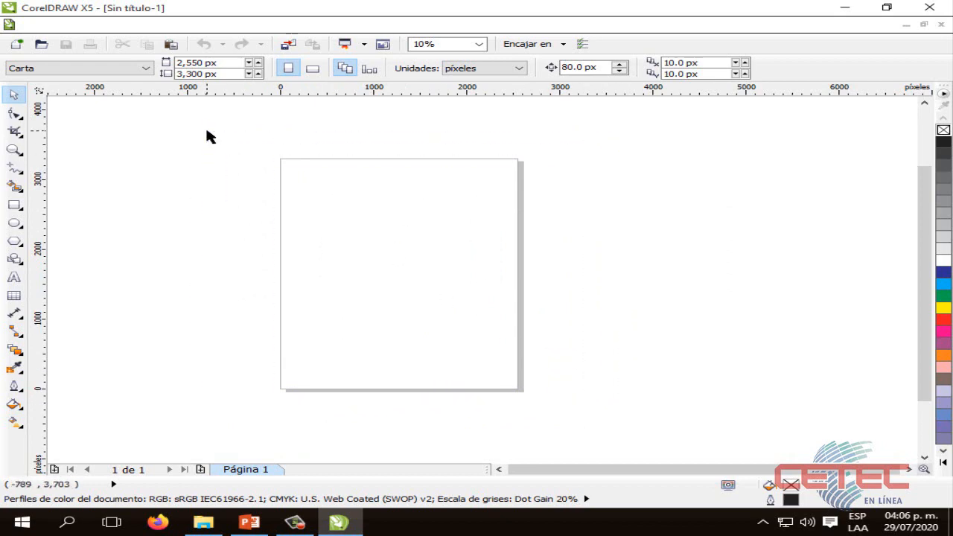
# Switch to the PowerPoint presentation and advance to the slide "La caja de herramientas"
pyautogui.click(250, 522)
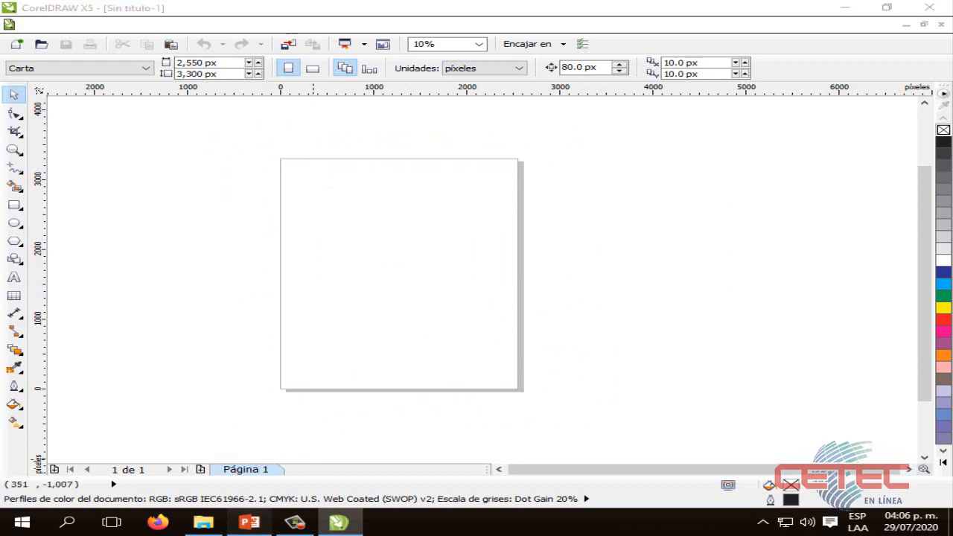
pyautogui.click(767, 357)
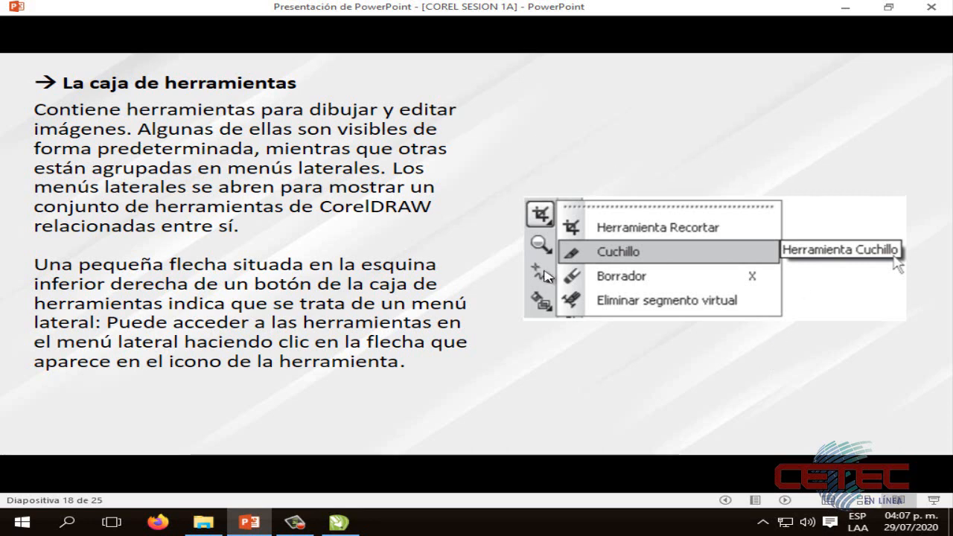
# Switch to CorelDRAW and examine the grouped tools in the toolbox, from the shape-editing tools to the interactive effects such as Mezcla
pyautogui.click(338, 522)
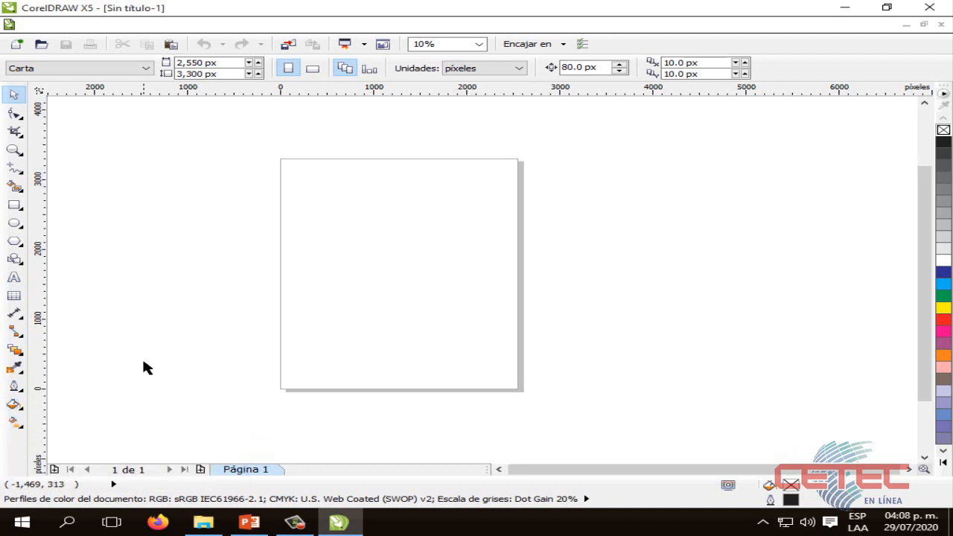
pyautogui.click(19, 115)
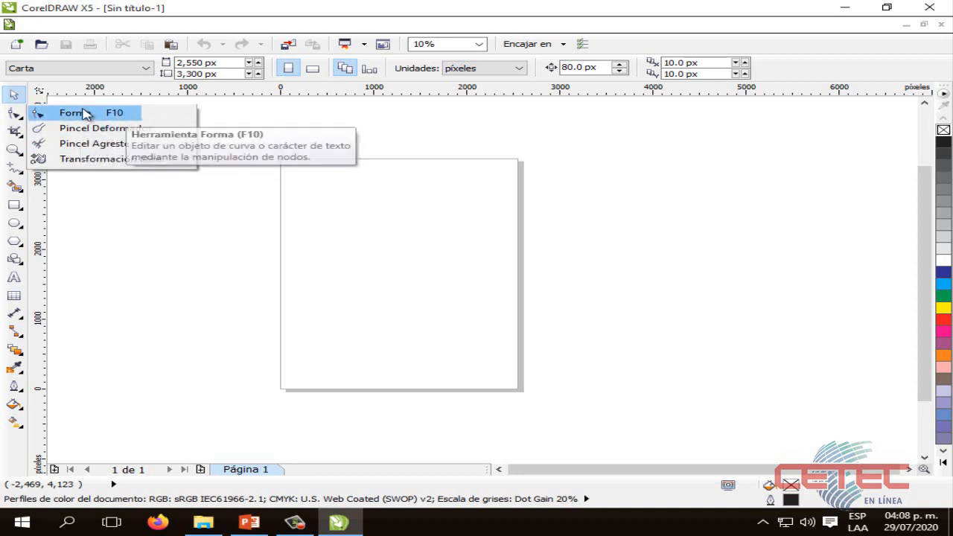
pyautogui.click(21, 190)
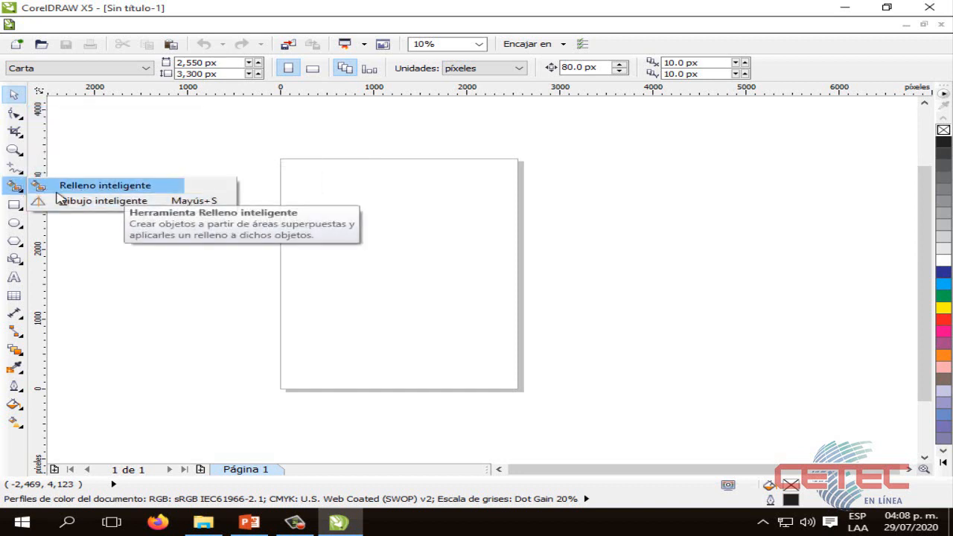
pyautogui.click(18, 207)
pyautogui.click(16, 223)
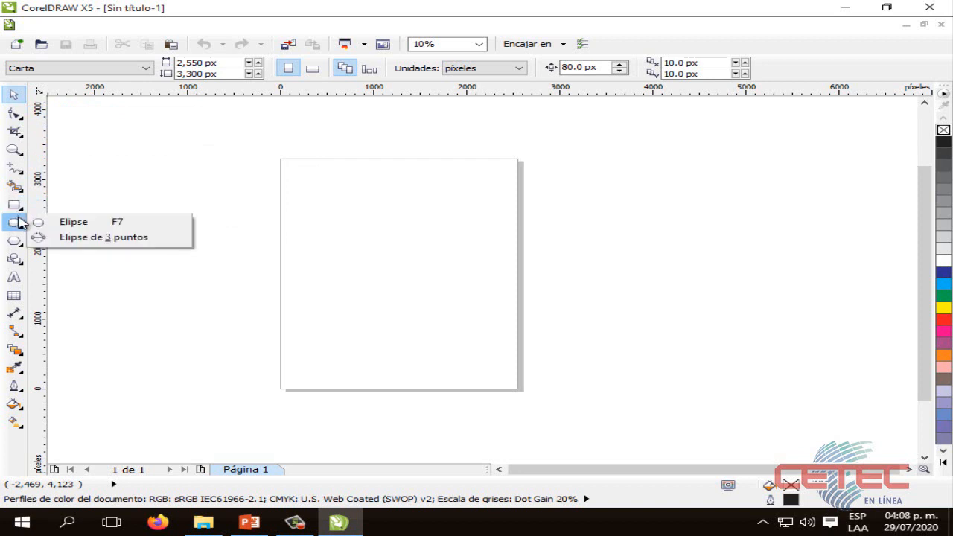
pyautogui.click(15, 240)
pyautogui.click(11, 258)
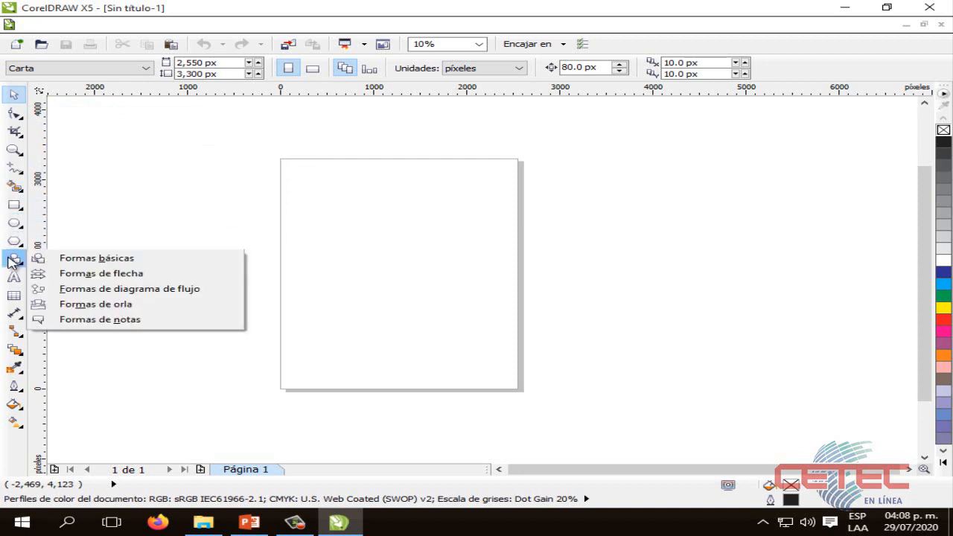
pyautogui.click(13, 314)
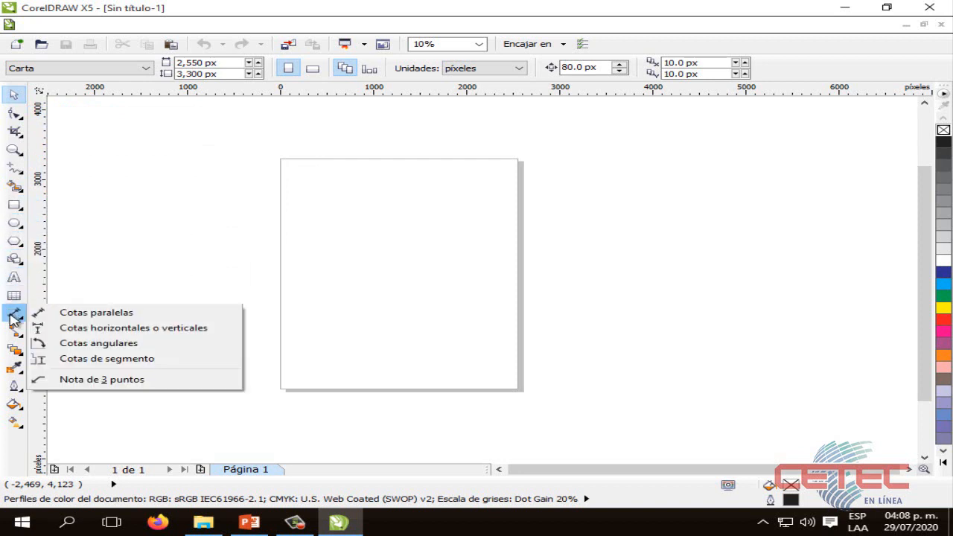
pyautogui.click(13, 332)
pyautogui.click(14, 350)
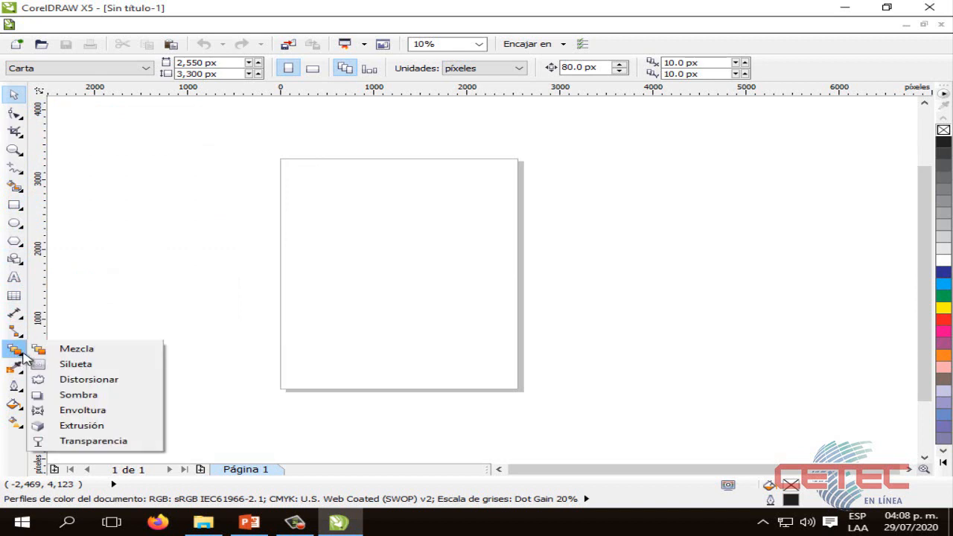
pyautogui.click(436, 177)
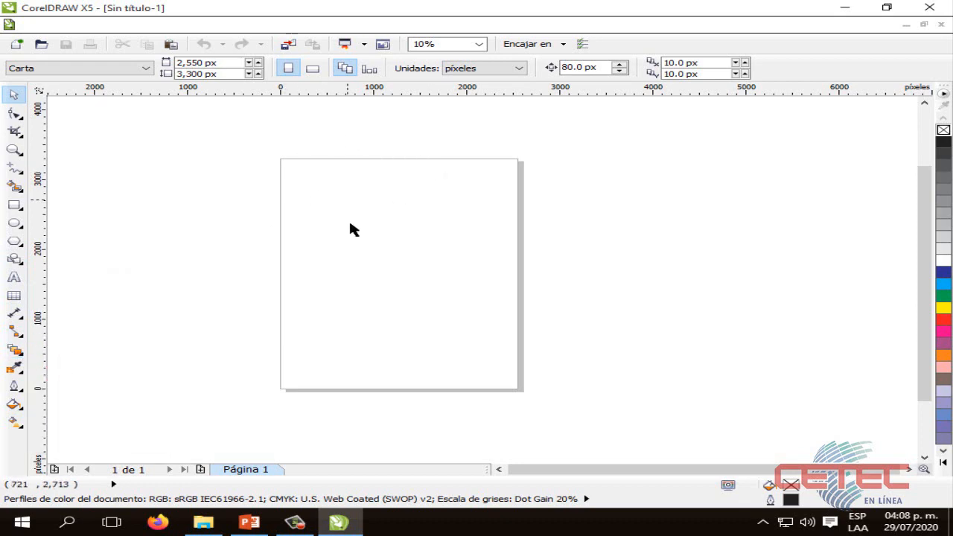
# Switch to the PowerPoint presentation and advance to the slide "Barra de propiedades"
pyautogui.hotkey('alt', 'Tab')
pyautogui.click(548, 392)
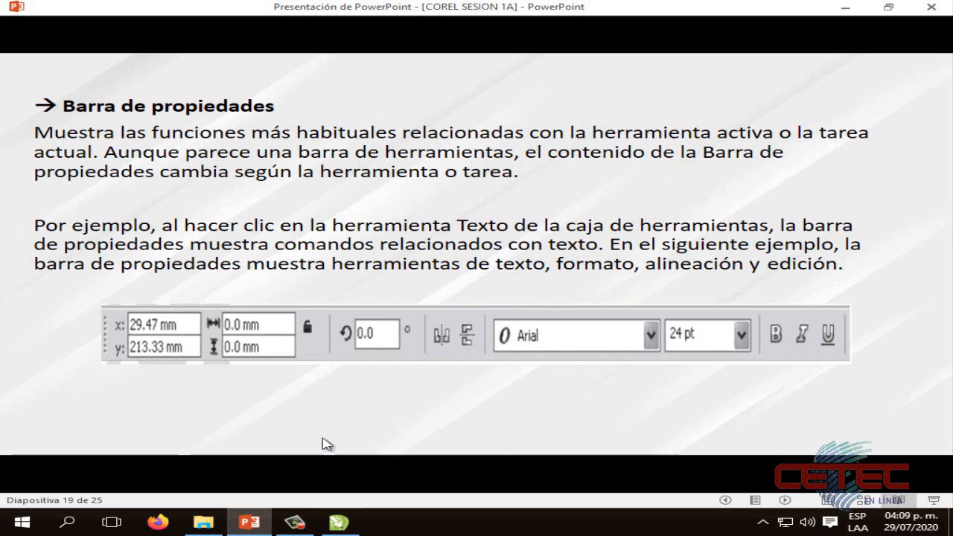
# Switch to CorelDRAW and activate the Text tool to examine its font and formatting options in the property bar
pyautogui.click(339, 522)
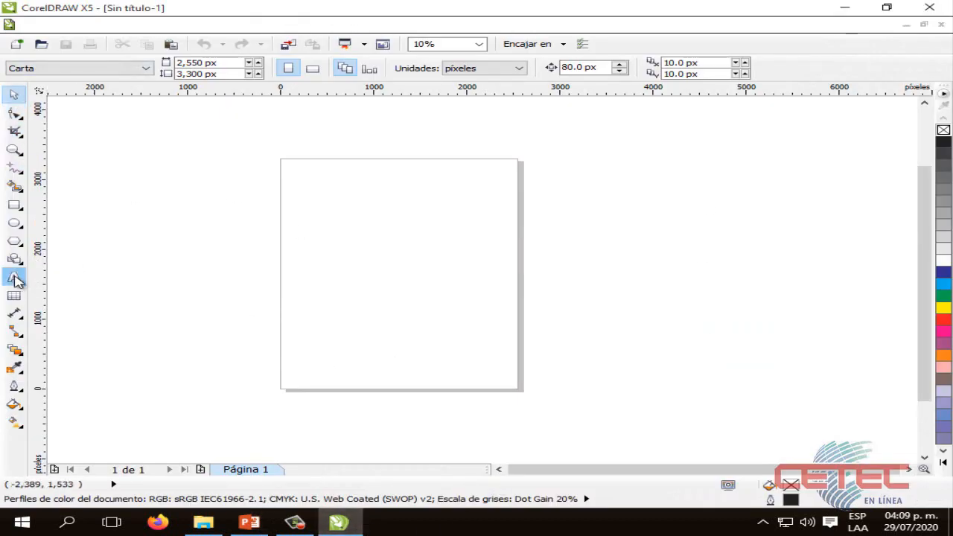
pyautogui.click(15, 112)
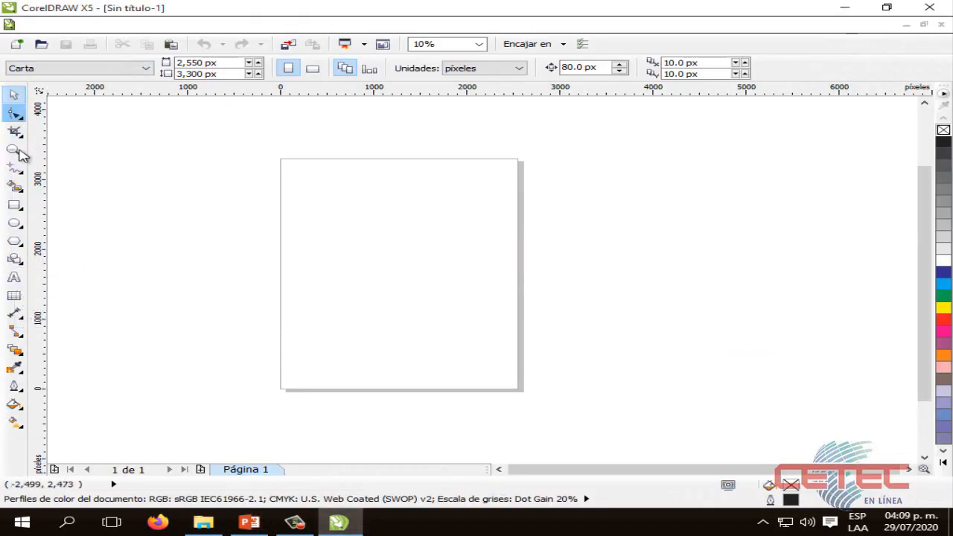
pyautogui.click(14, 279)
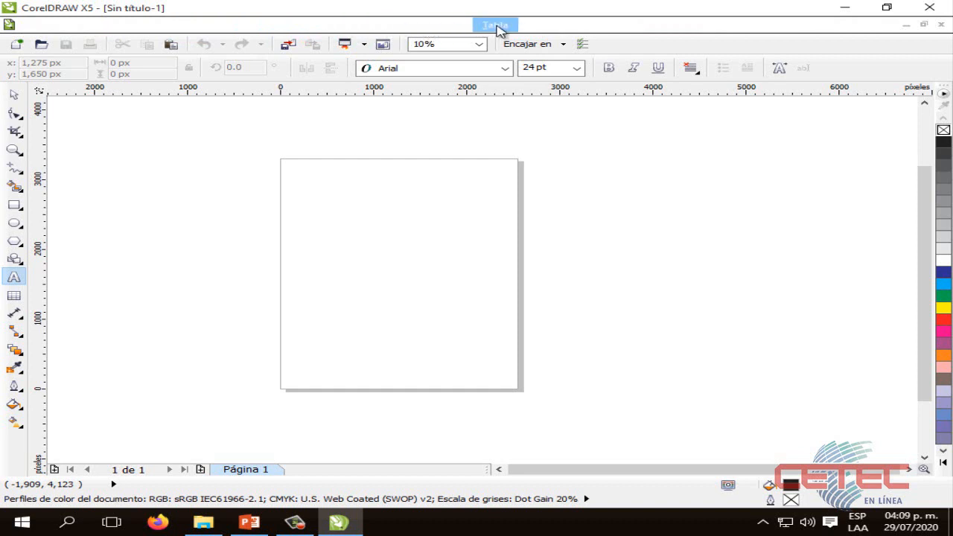
# Examine the available command groups, including Herramientas, Mapas de bits and the Ajustar and Transformar groups under Efectos
pyautogui.click(535, 26)
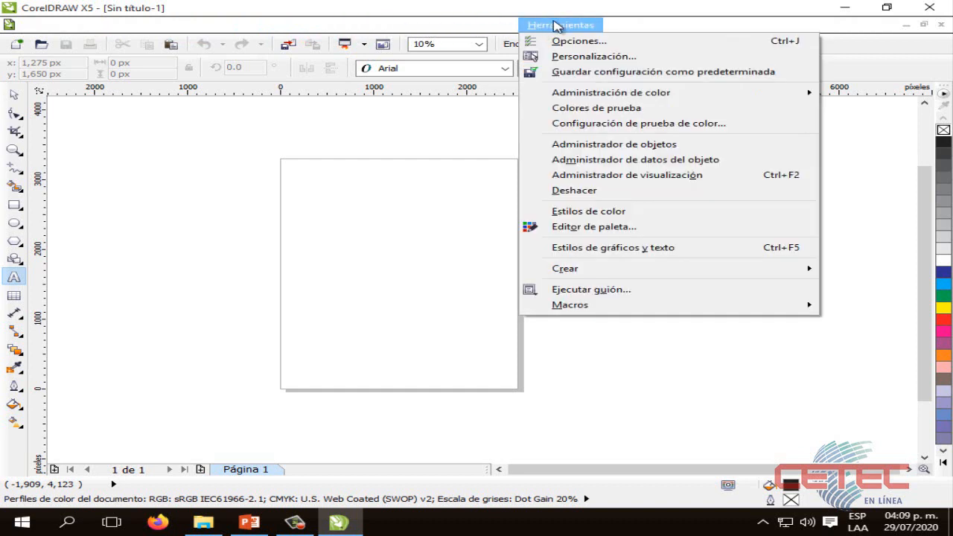
pyautogui.moveTo(627, 26)
pyautogui.moveTo(679, 28)
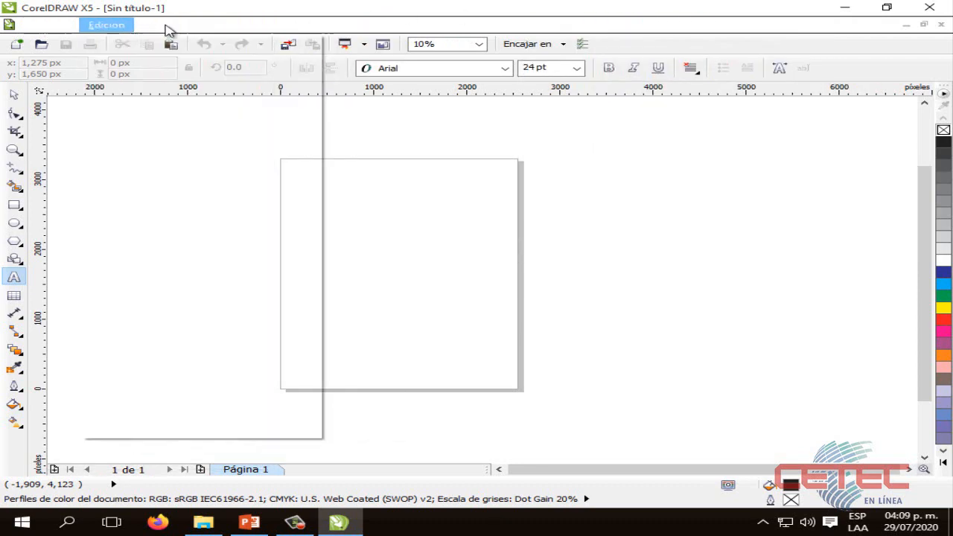
pyautogui.moveTo(301, 29)
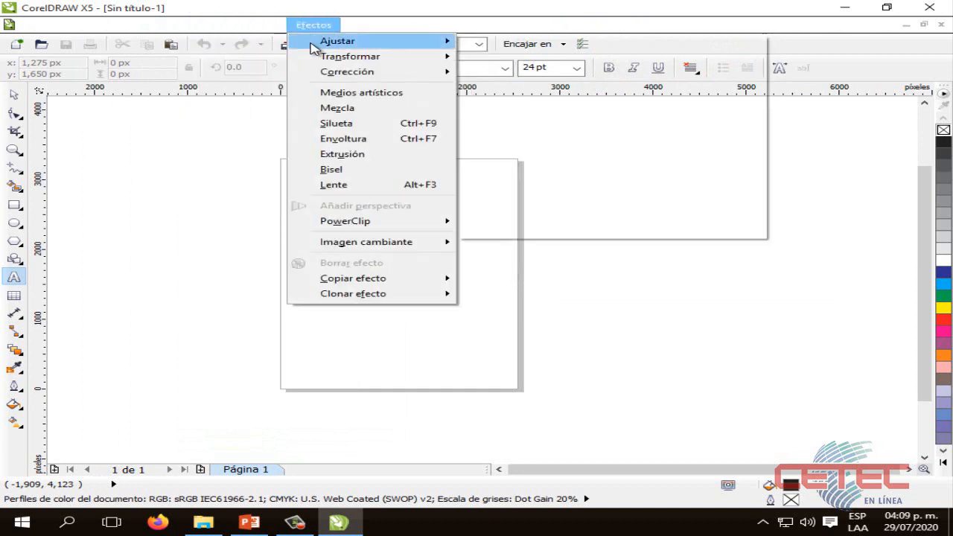
pyautogui.moveTo(321, 42)
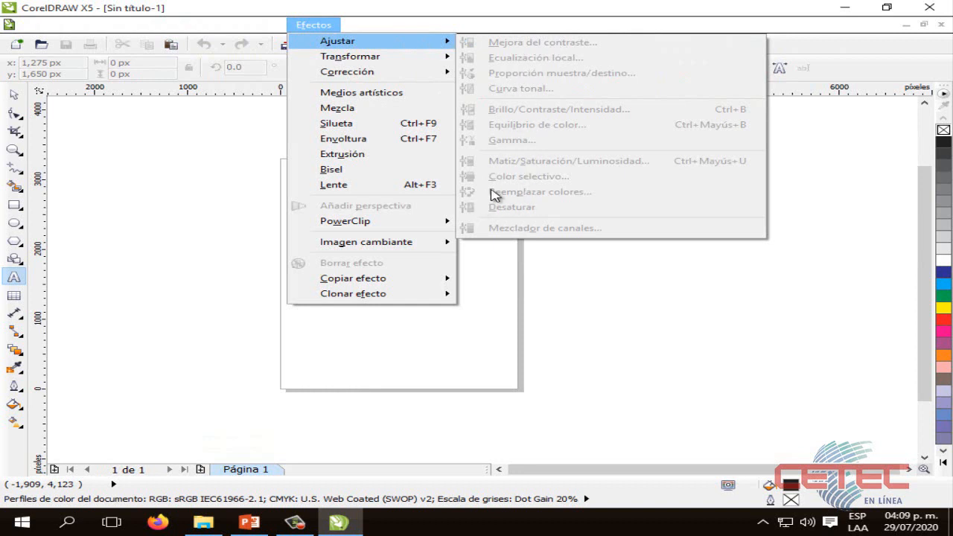
pyautogui.moveTo(347, 58)
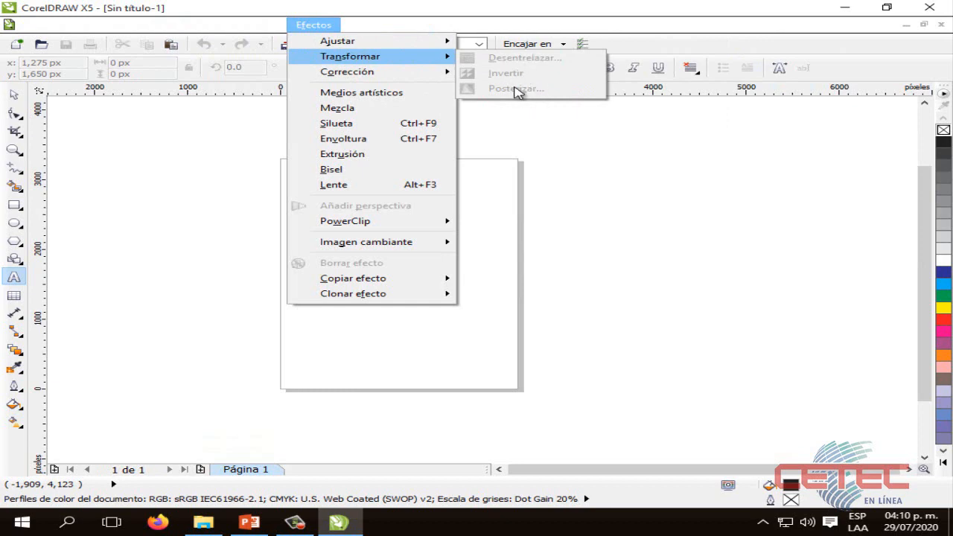
pyautogui.moveTo(346, 27)
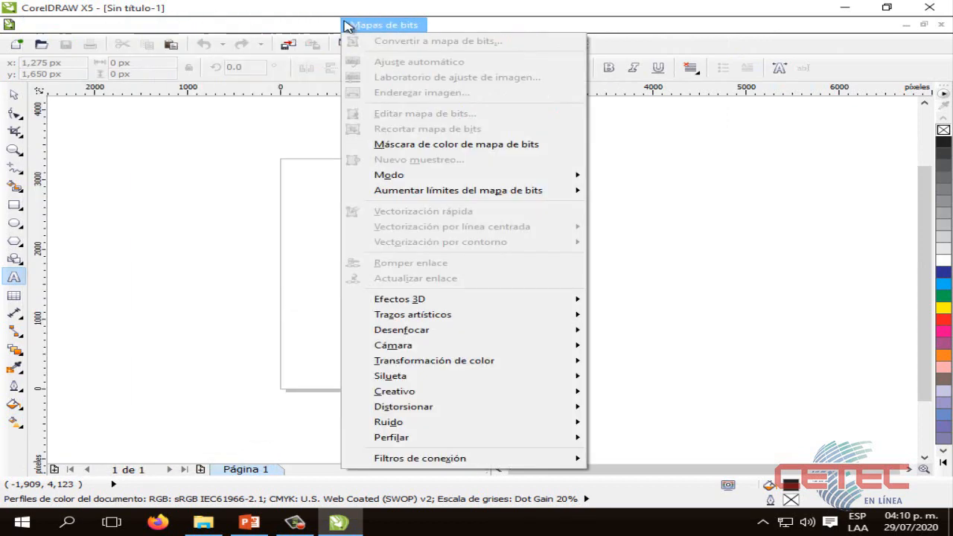
pyautogui.moveTo(108, 26)
pyautogui.press('Escape')
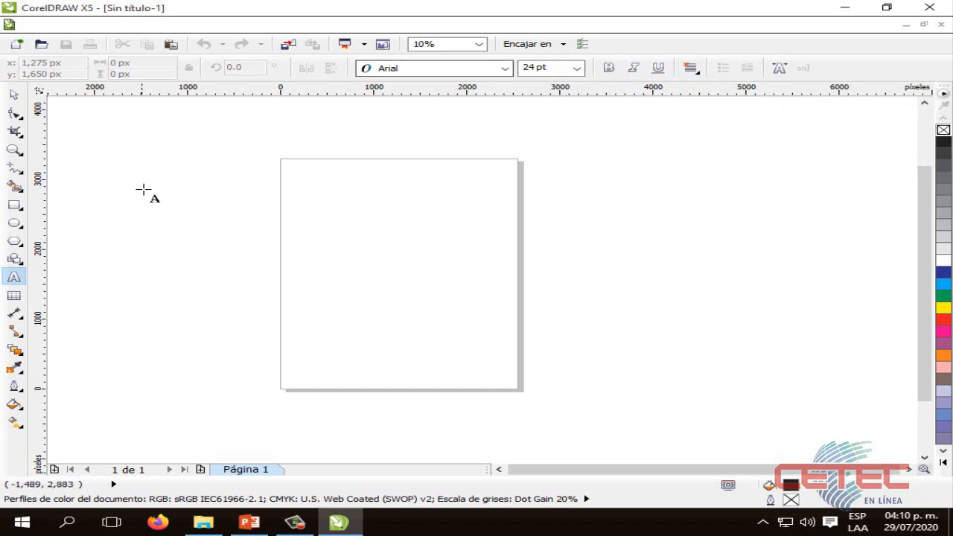
# Activate the Zoom tool to examine its properties, and switch to the PowerPoint presentation at the slide "Herramienta de Rectángulo"
pyautogui.click(14, 149)
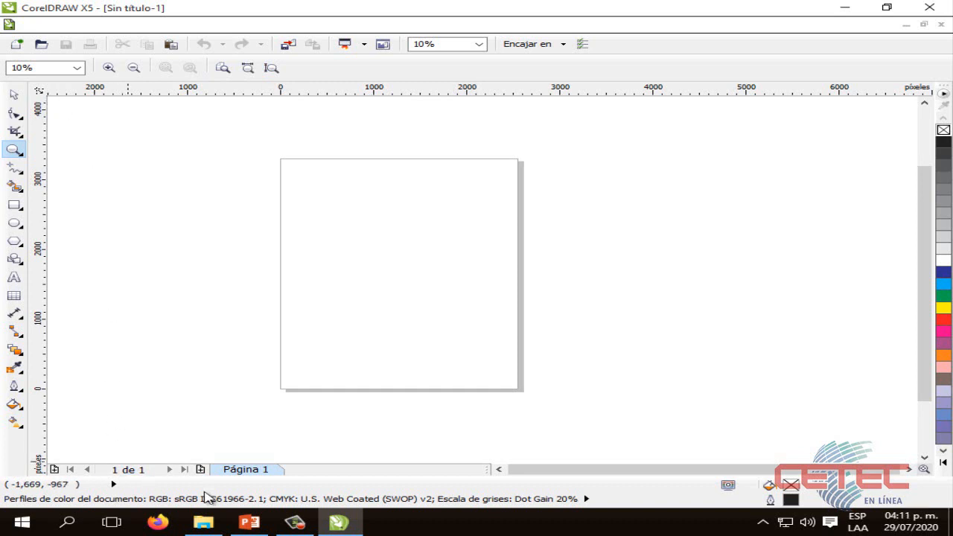
pyautogui.click(250, 522)
pyautogui.click(588, 266)
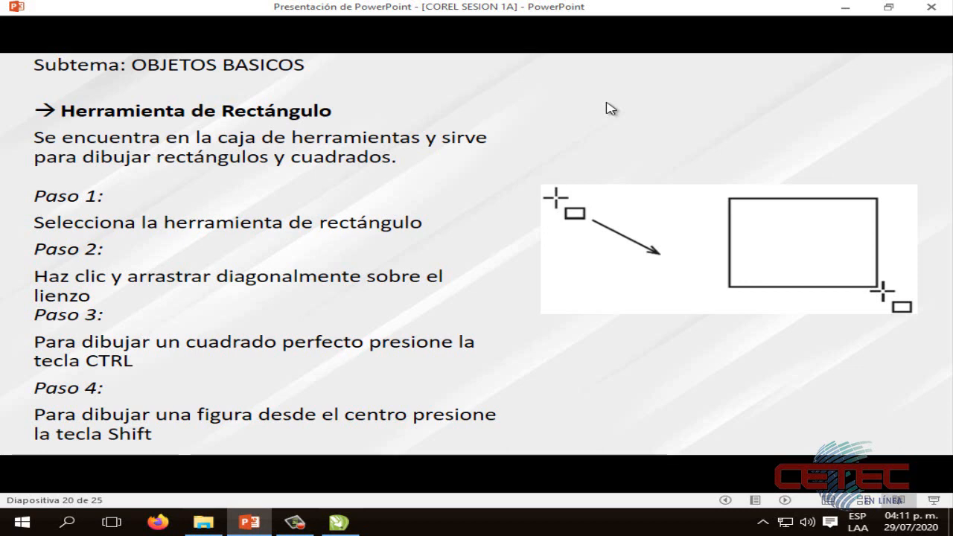
# Switch to CorelDRAW, try different magnifications of the page, and set the zoom level to "Altura de página"
pyautogui.click(339, 522)
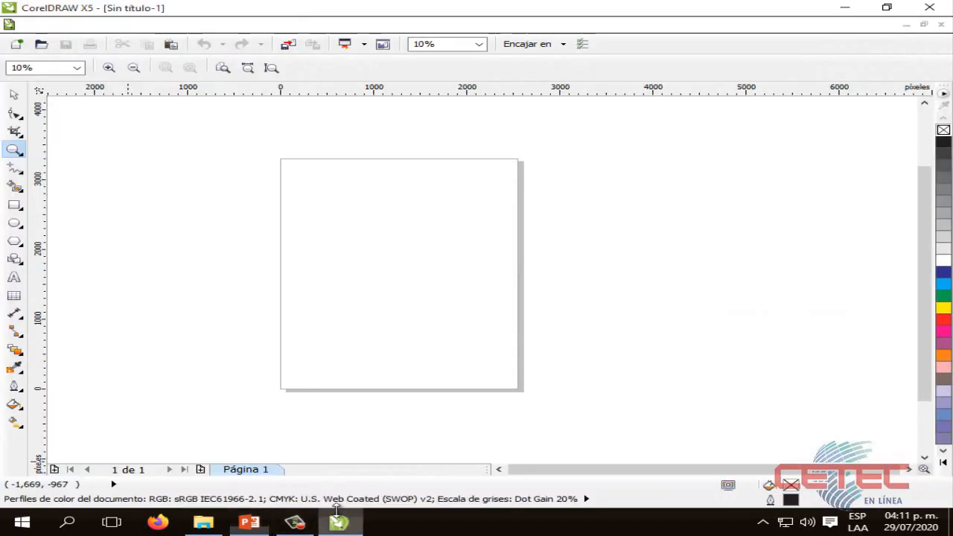
pyautogui.click(518, 276)
pyautogui.moveTo(708, 470); pyautogui.dragTo(610, 469)
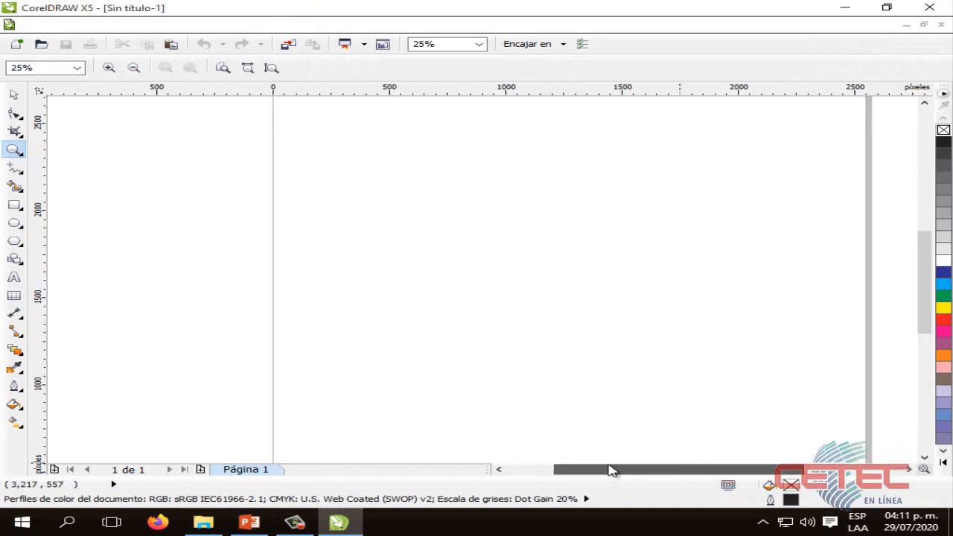
pyautogui.rightClick(632, 384)
pyautogui.click(632, 383)
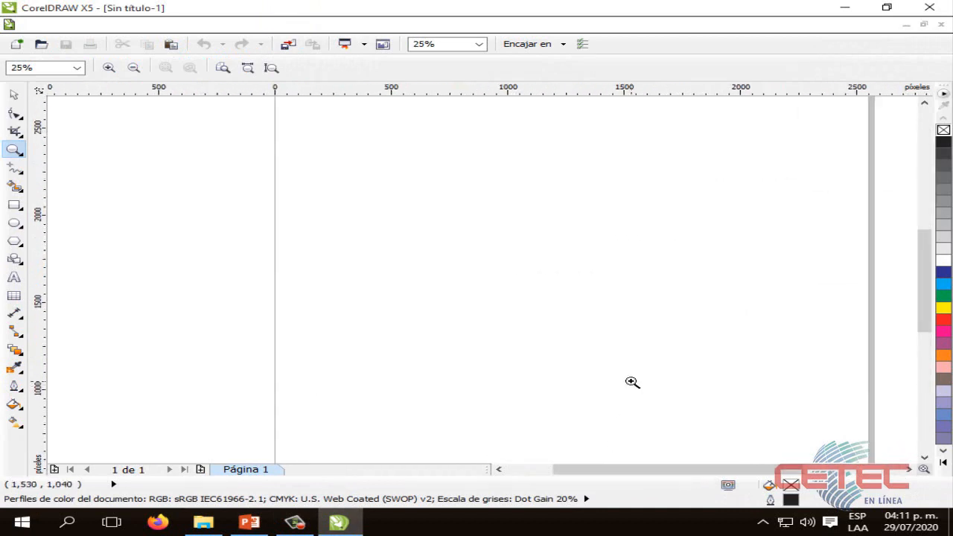
pyautogui.rightClick(629, 383)
pyautogui.click(13, 94)
pyautogui.scroll(-1, 604, 283)
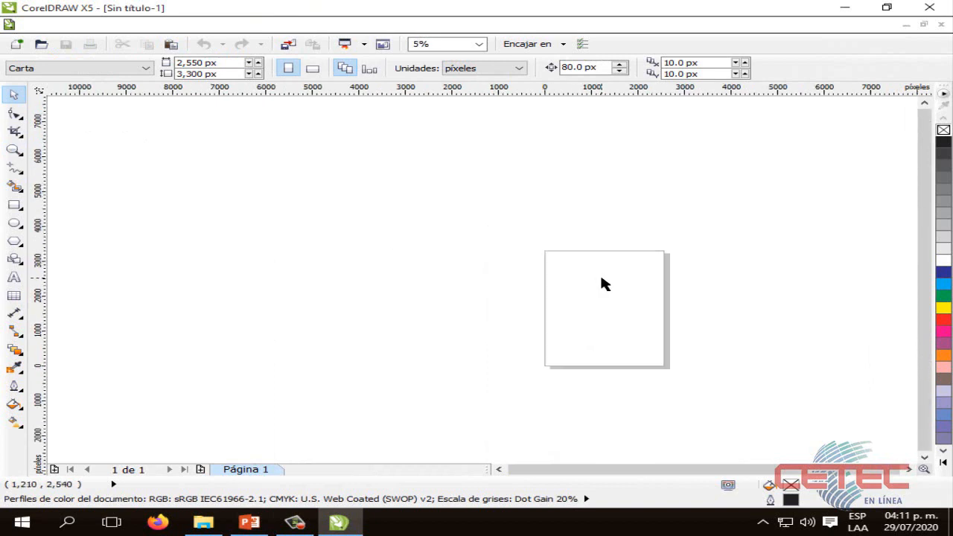
pyautogui.scroll(1, 603, 284)
pyautogui.scroll(1, 604, 289)
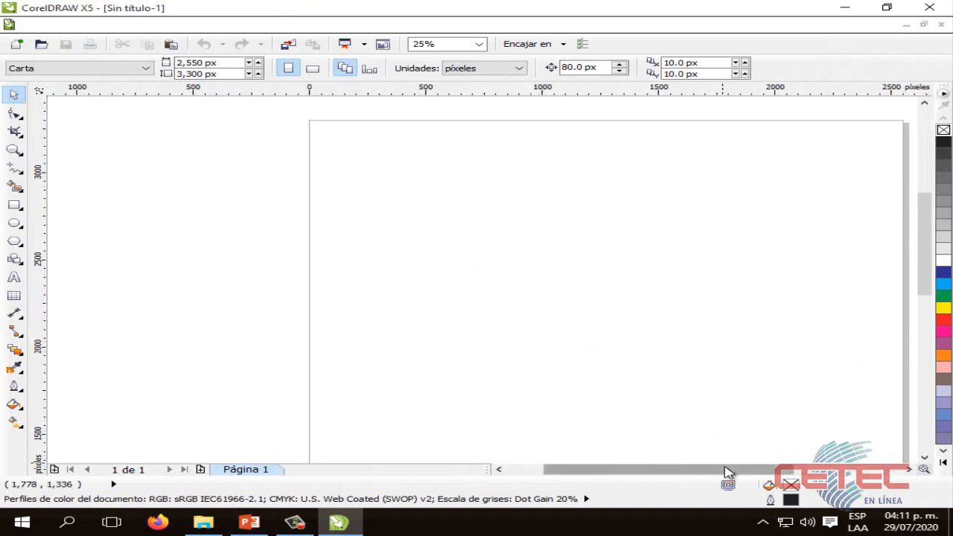
pyautogui.moveTo(722, 472); pyautogui.dragTo(748, 471)
pyautogui.moveTo(925, 270); pyautogui.dragTo(920, 294)
pyautogui.scroll(-1, 649, 259)
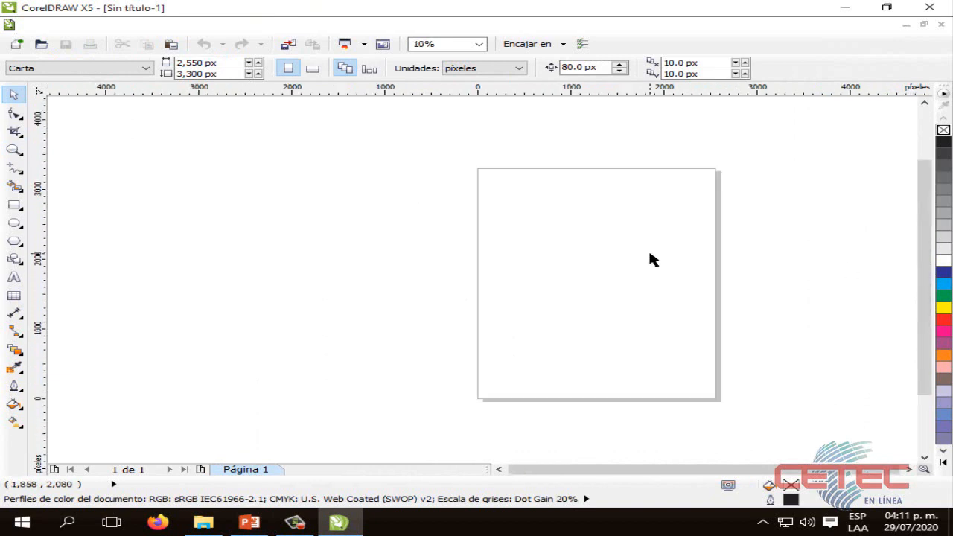
pyautogui.scroll(1, 647, 259)
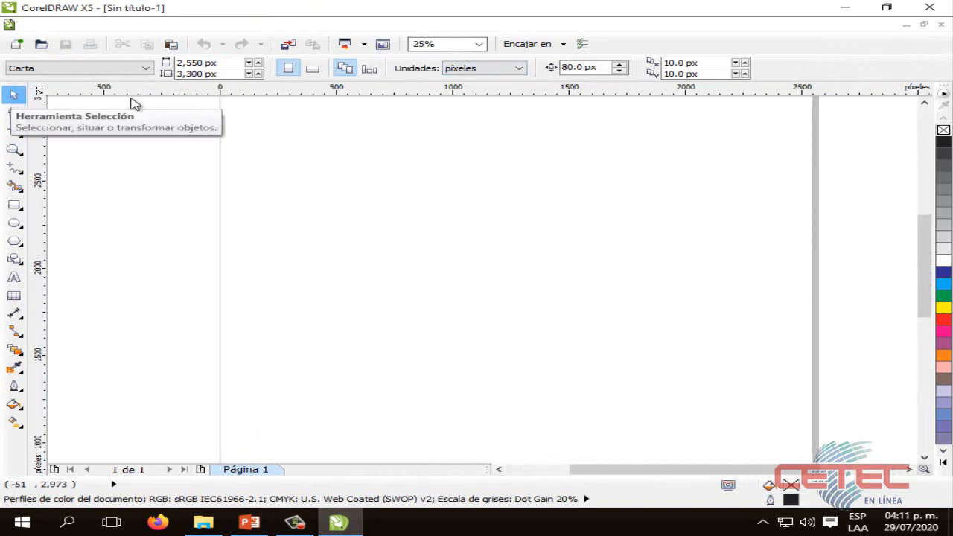
pyautogui.click(480, 45)
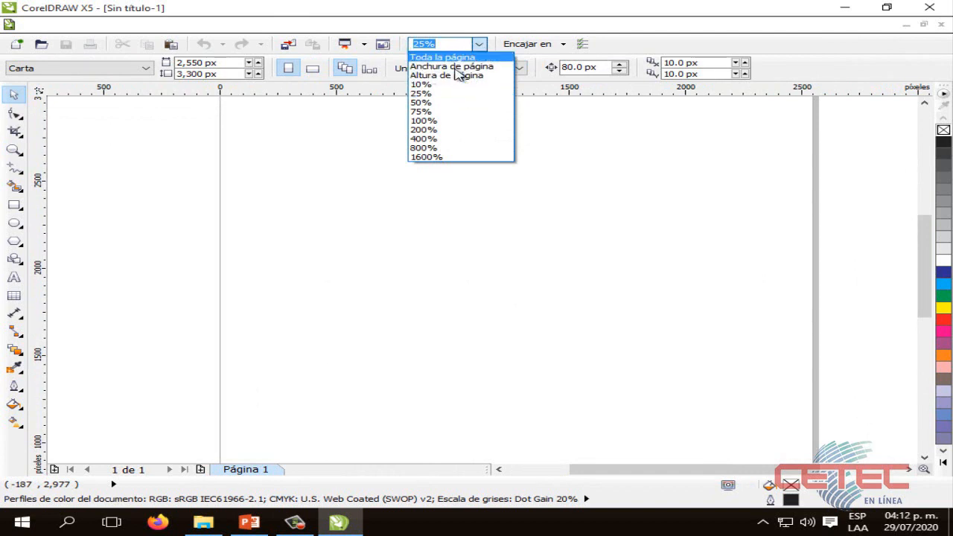
pyautogui.click(463, 76)
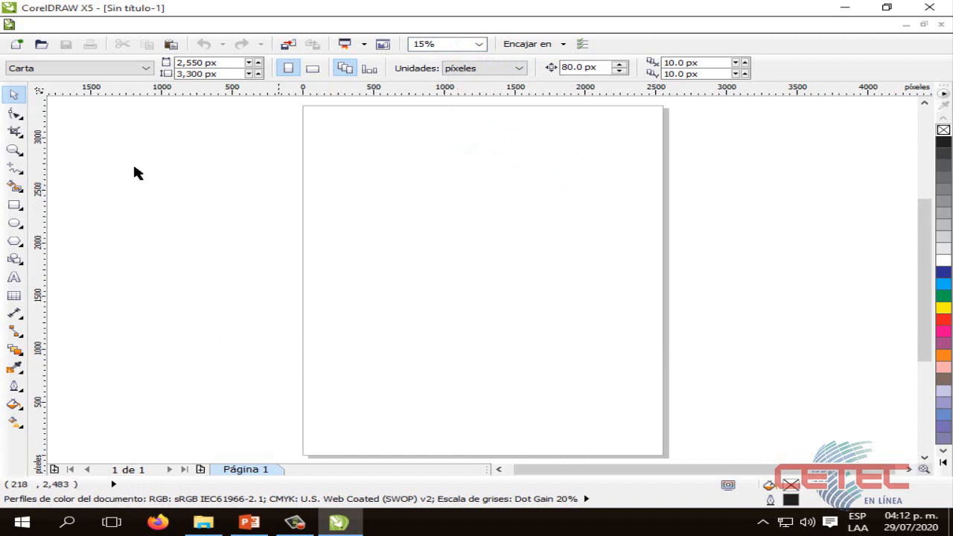
# Draw ten horizontal and vertical rectangles of varied sizes on the page and across the empty area beside it
pyautogui.click(14, 206)
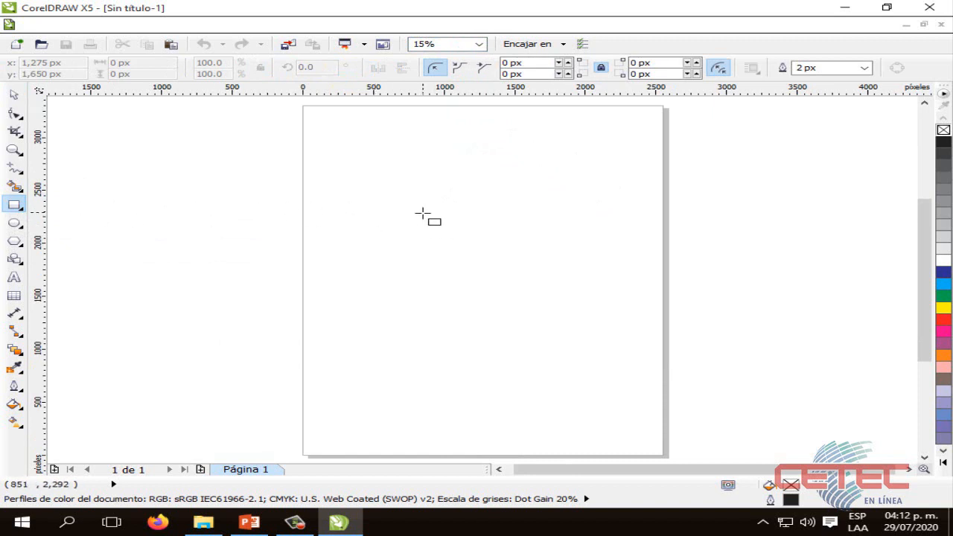
pyautogui.moveTo(367, 169); pyautogui.dragTo(408, 398)
pyautogui.moveTo(447, 170); pyautogui.dragTo(836, 219)
pyautogui.moveTo(459, 261); pyautogui.dragTo(488, 355)
pyautogui.moveTo(555, 230)
pyautogui.mouseDown()
pyautogui.moveTo(808, 233)
pyautogui.moveTo(835, 277)
pyautogui.mouseUp()
pyautogui.moveTo(546, 296)
pyautogui.mouseDown()
pyautogui.moveTo(646, 423)
pyautogui.moveTo(633, 389)
pyautogui.moveTo(590, 391)
pyautogui.mouseUp()
pyautogui.moveTo(740, 302); pyautogui.dragTo(831, 431)
pyautogui.moveTo(856, 137); pyautogui.dragTo(858, 407)
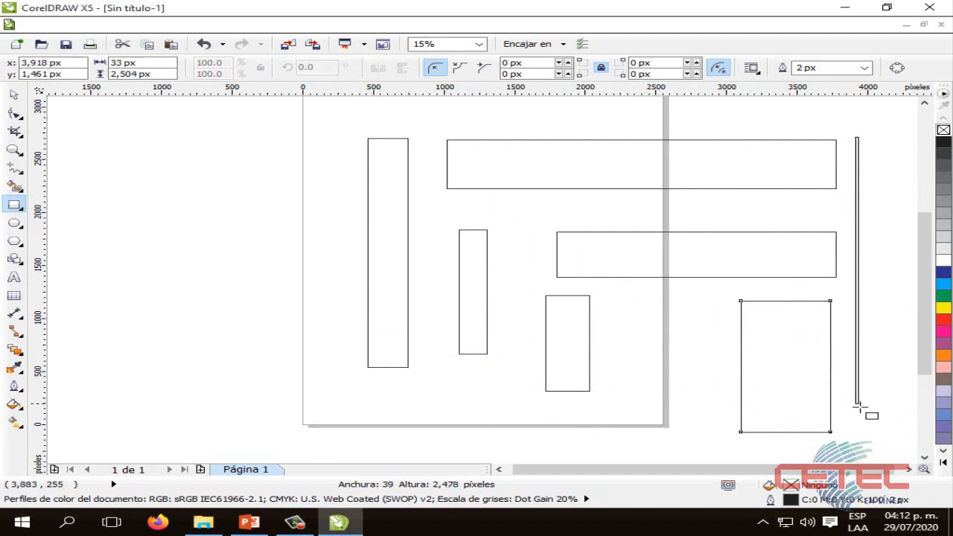
pyautogui.moveTo(858, 407); pyautogui.dragTo(885, 435)
pyautogui.moveTo(345, 112); pyautogui.dragTo(626, 132)
pyautogui.moveTo(435, 201); pyautogui.dragTo(644, 222)
pyautogui.moveTo(362, 392); pyautogui.dragTo(342, 375)
pyautogui.moveTo(393, 399); pyautogui.dragTo(517, 405)
# Delete seven of the rectangles, keeping only the topmost horizontal one, the tall leftmost one and the horizontal one near the page's lower edge
pyautogui.click(15, 95)
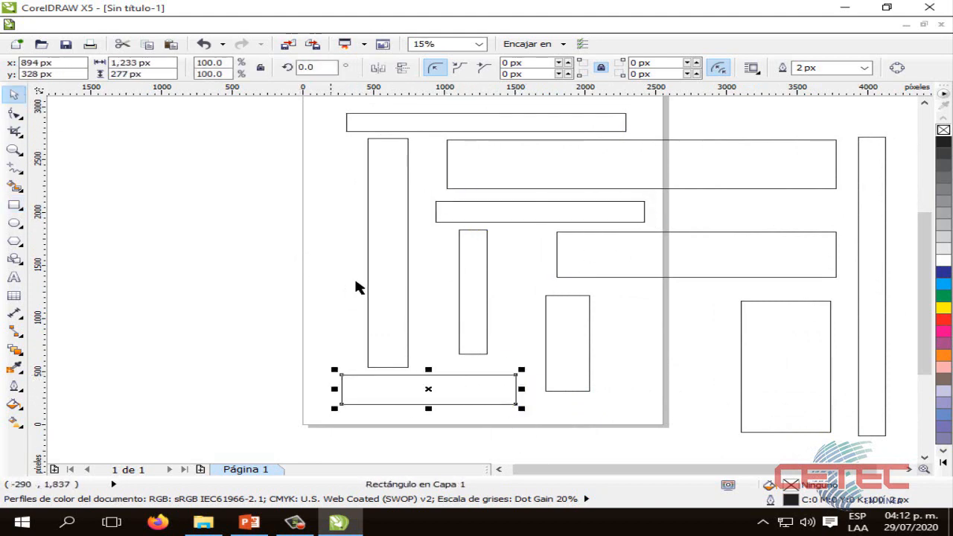
pyautogui.click(408, 304)
pyautogui.click(502, 222)
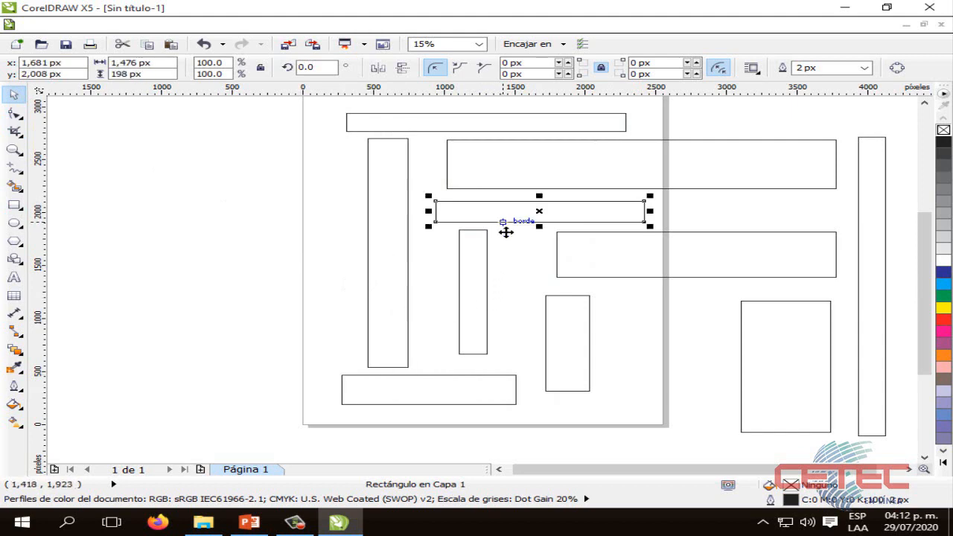
pyautogui.press('Delete')
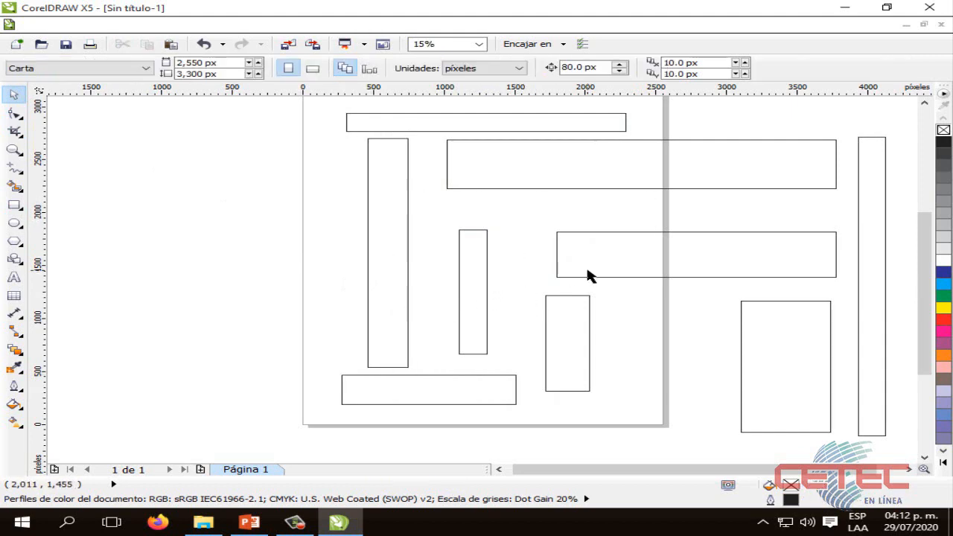
pyautogui.click(589, 275)
pyautogui.press('Delete')
pyautogui.click(734, 296)
pyautogui.press('Delete')
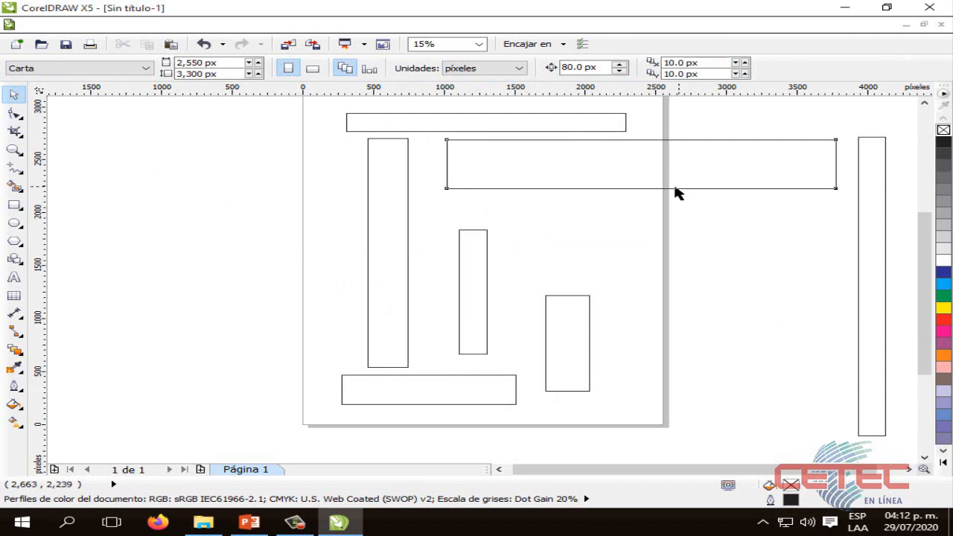
pyautogui.press('Delete')
pyautogui.click(872, 228)
pyautogui.press('Delete')
pyautogui.click(564, 312)
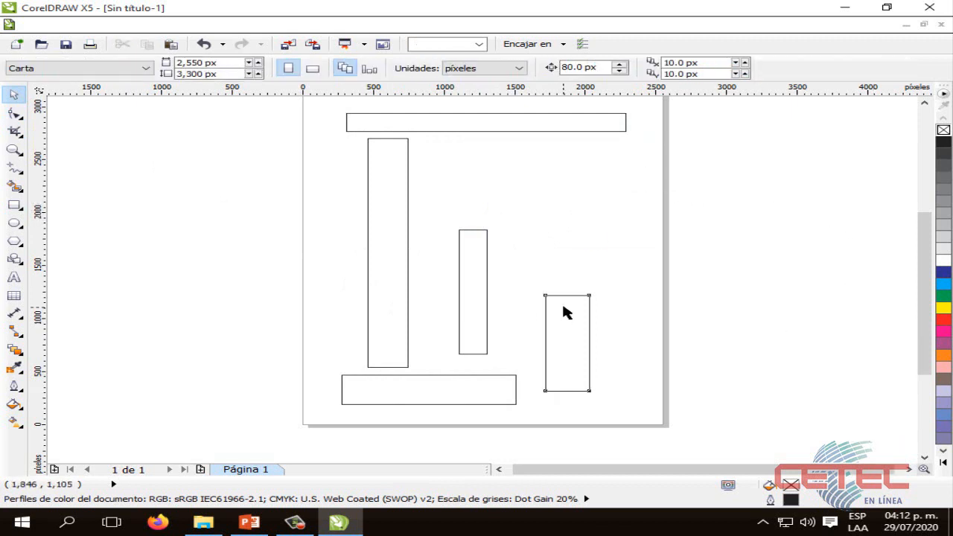
pyautogui.press('Delete')
pyautogui.click(468, 275)
pyautogui.press('Delete')
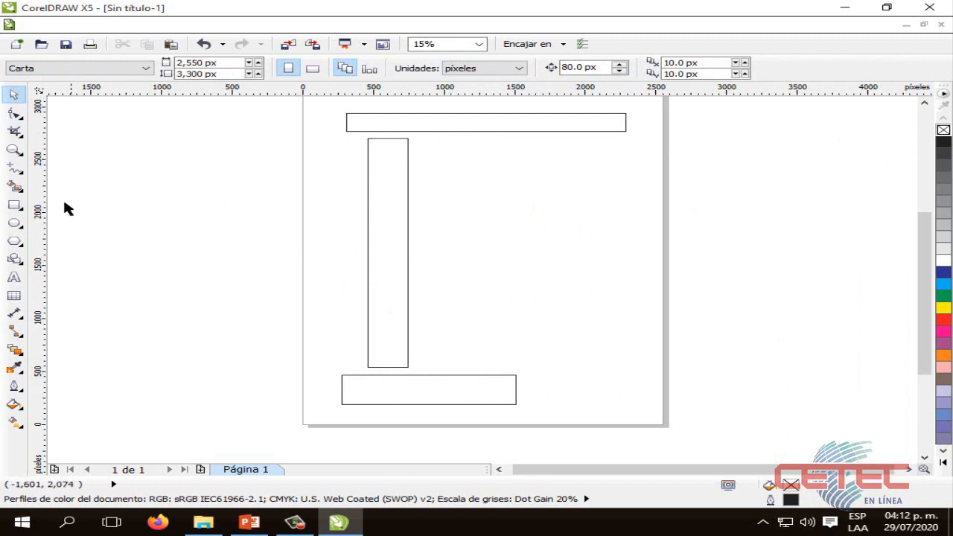
# Draw a perfect square about 540 px per side beside the upper part of the tall rectangle, and deselect it
pyautogui.click(16, 206)
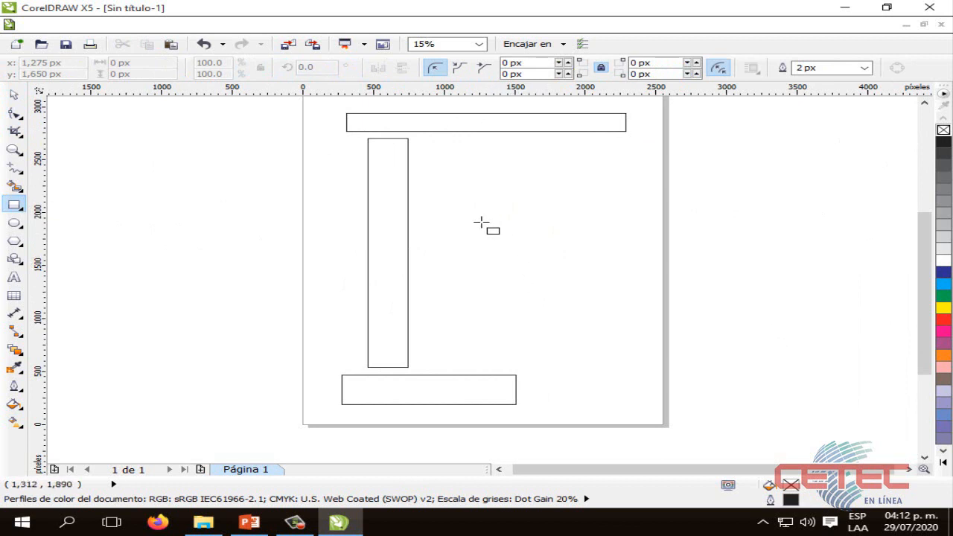
pyautogui.moveTo(461, 211); pyautogui.dragTo(345, 297)
pyautogui.moveTo(520, 325)
pyautogui.mouseDown()
pyautogui.moveTo(692, 367)
pyautogui.moveTo(563, 312)
pyautogui.moveTo(427, 308)
pyautogui.moveTo(611, 297)
pyautogui.moveTo(693, 273)
pyautogui.moveTo(797, 293)
pyautogui.moveTo(570, 291)
pyautogui.moveTo(682, 295)
pyautogui.moveTo(570, 283)
pyautogui.moveTo(608, 290)
pyautogui.moveTo(538, 263)
pyautogui.moveTo(466, 212)
pyautogui.moveTo(613, 296)
pyautogui.moveTo(498, 210)
pyautogui.moveTo(574, 232)
pyautogui.moveTo(523, 195)
pyautogui.moveTo(528, 208)
pyautogui.mouseUp()
pyautogui.press('space')
pyautogui.click(608, 267)
pyautogui.click(553, 233)
pyautogui.click(553, 233)
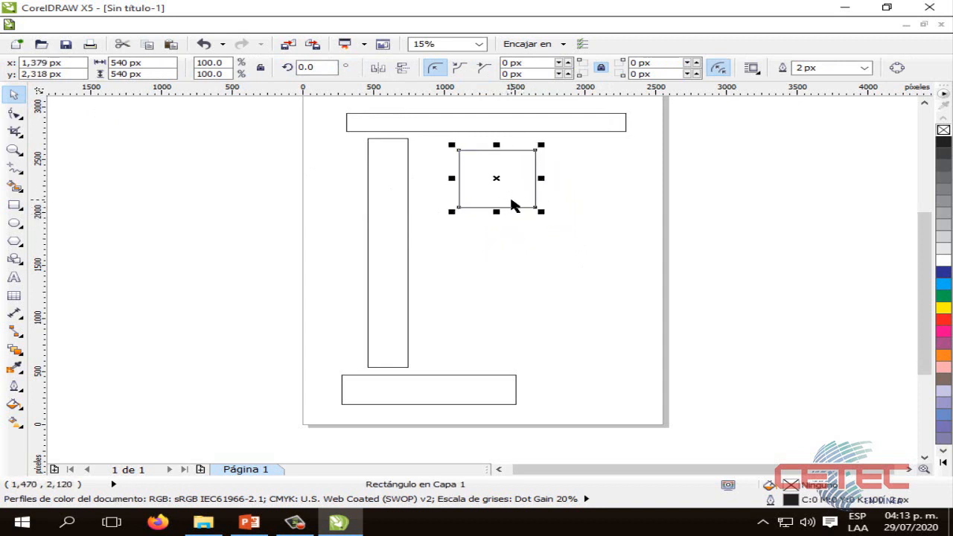
pyautogui.click(699, 270)
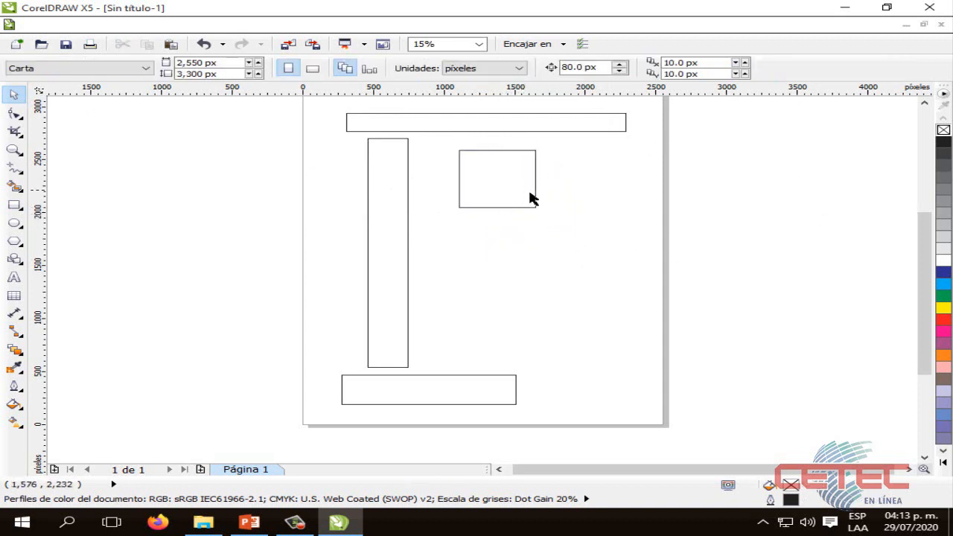
# Enlarge the square proportionally from its lower-right corner to about 1,911 px per side
pyautogui.click(536, 207)
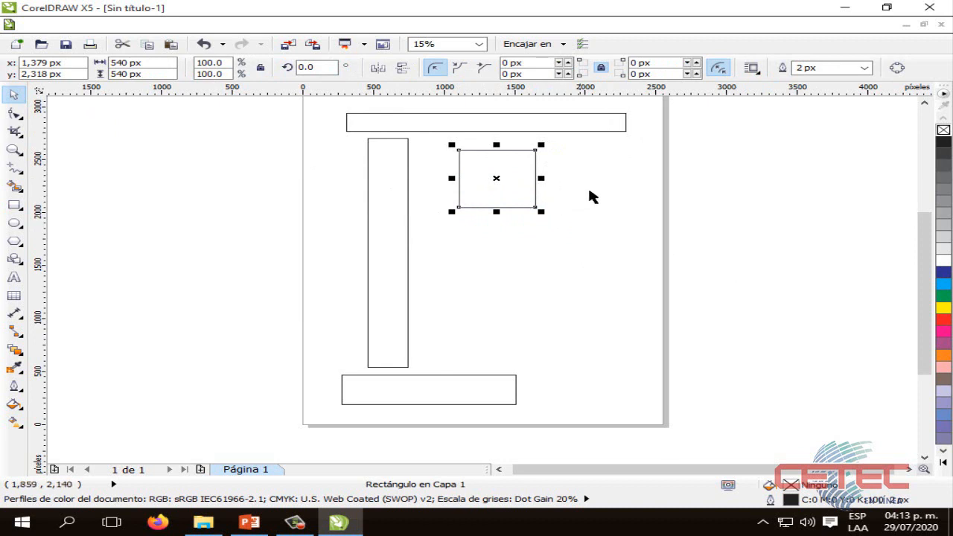
pyautogui.moveTo(922, 241); pyautogui.dragTo(925, 232)
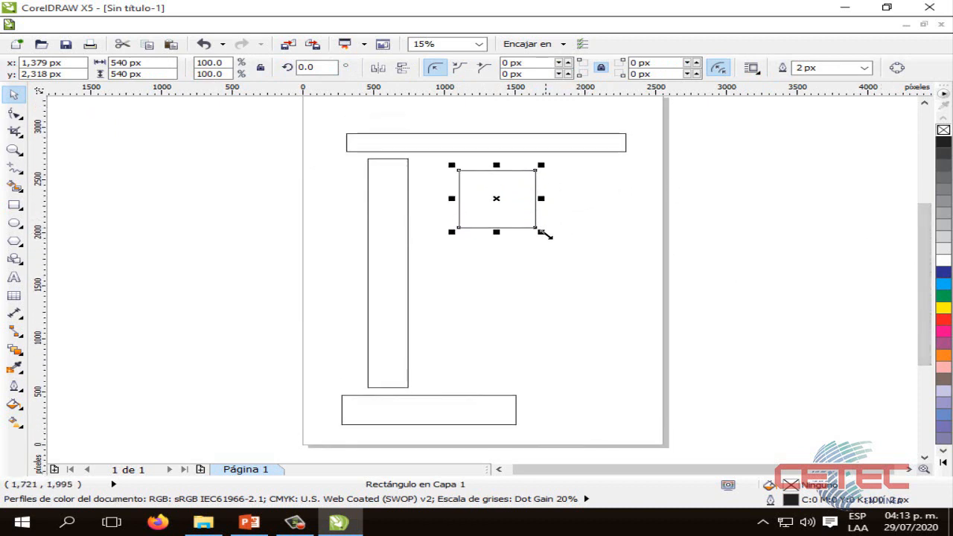
pyautogui.moveTo(544, 234); pyautogui.dragTo(658, 325)
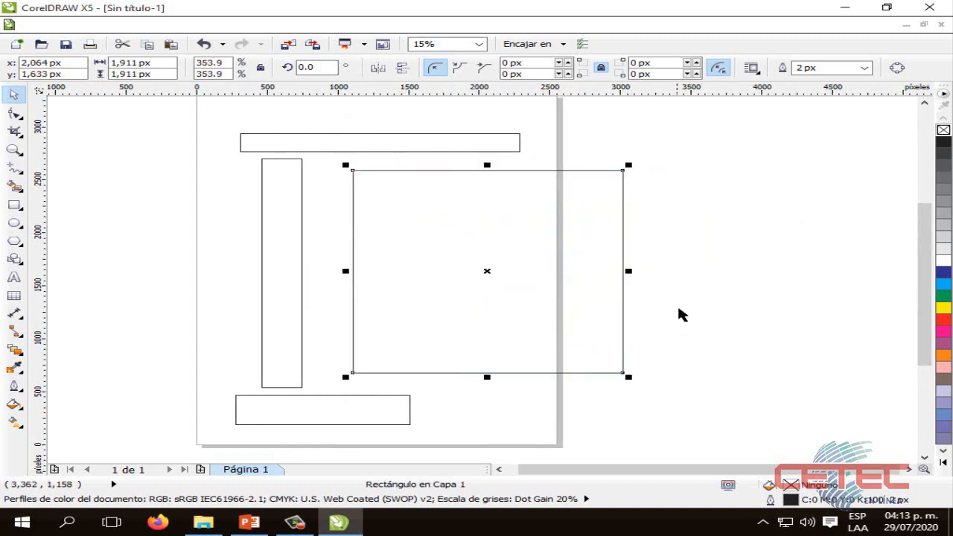
# Scale the square up, stretch it sideways, and shrink it back to about 928 px wide by 1,008 px high
pyautogui.moveTo(628, 376); pyautogui.dragTo(745, 416)
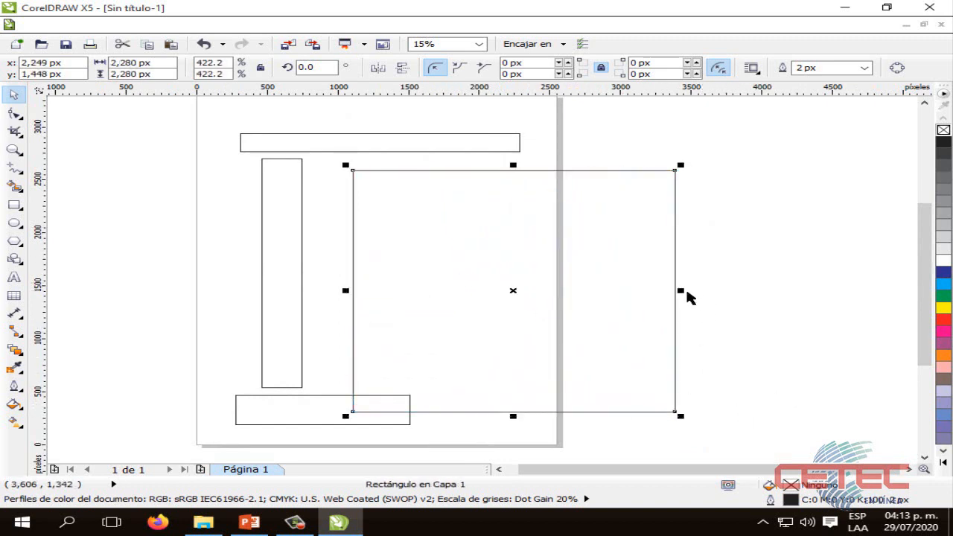
pyautogui.click(677, 290)
pyautogui.click(673, 289)
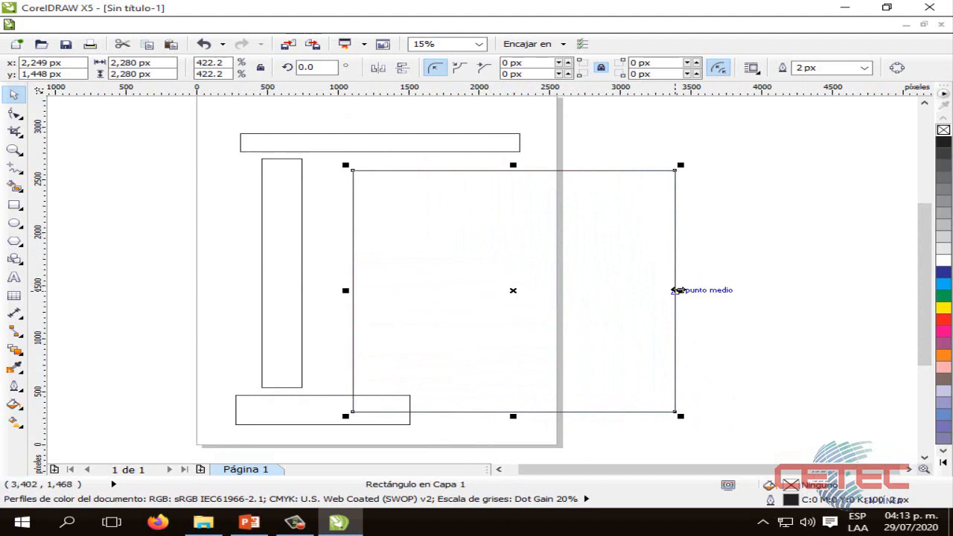
pyautogui.moveTo(680, 290); pyautogui.dragTo(840, 289)
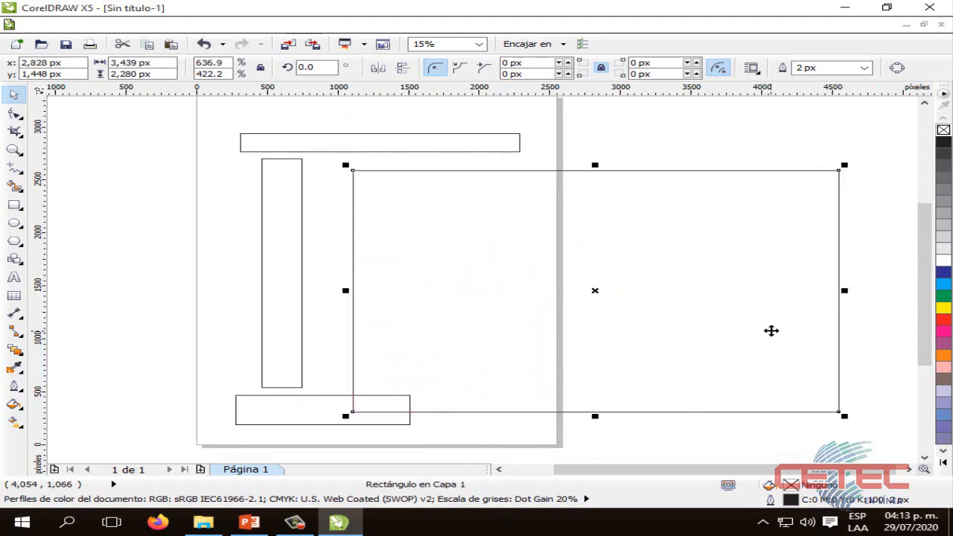
pyautogui.moveTo(851, 292); pyautogui.dragTo(530, 290)
pyautogui.moveTo(529, 415); pyautogui.dragTo(432, 280)
pyautogui.moveTo(431, 221); pyautogui.dragTo(485, 227)
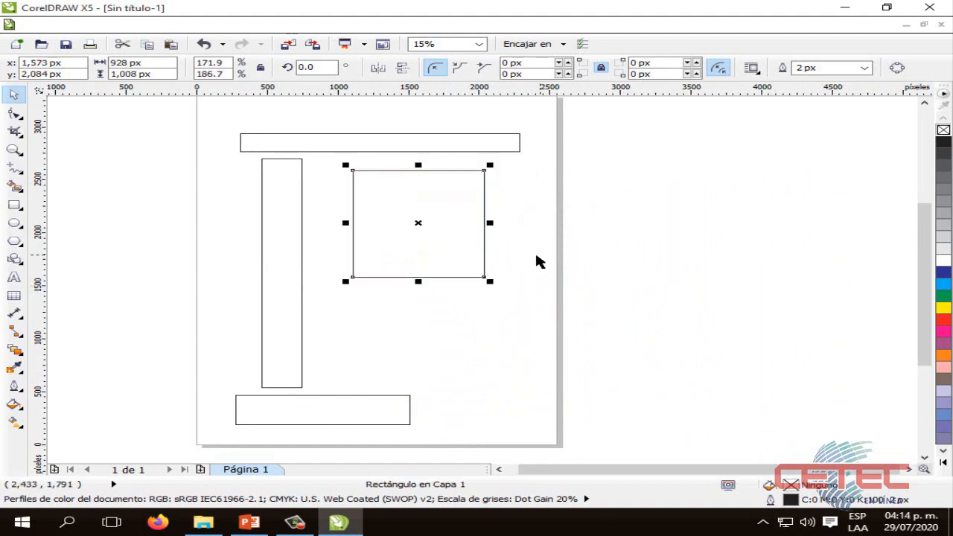
# Rotate the resized square about its centre to roughly 318.2° so it stands on one corner
pyautogui.click(485, 247)
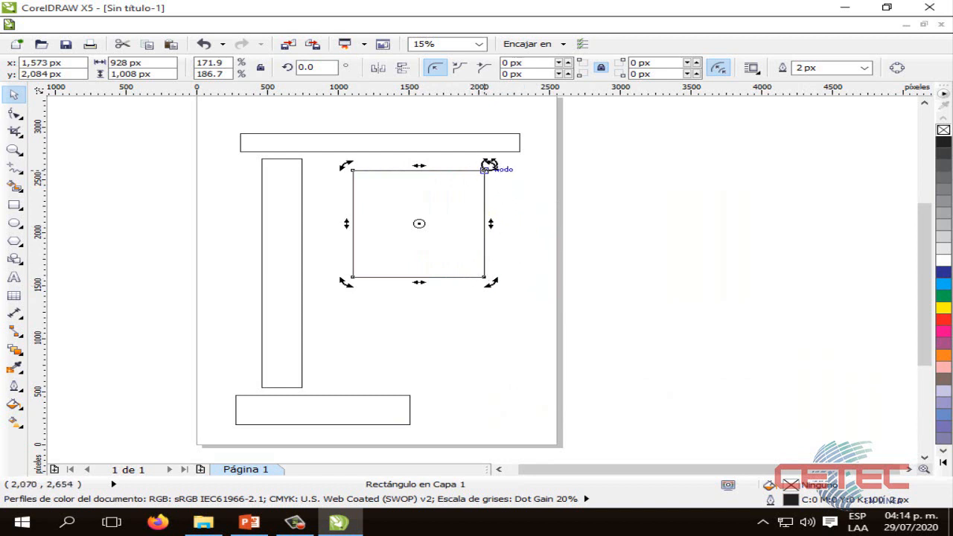
pyautogui.moveTo(492, 165); pyautogui.dragTo(395, 234)
pyautogui.moveTo(407, 208); pyautogui.dragTo(564, 215)
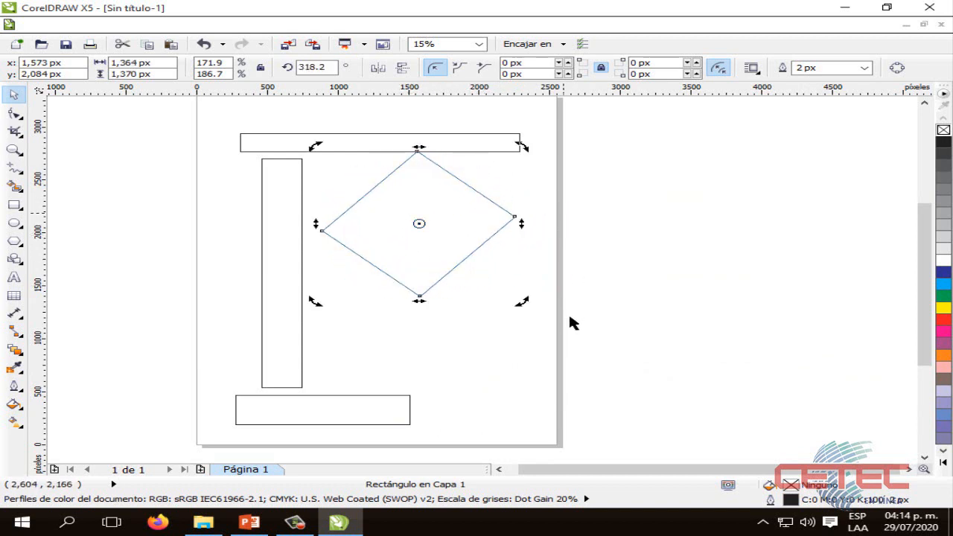
pyautogui.click(565, 320)
# Shrink the rotated shape proportionally to about three quarters of its size and shift it slightly between the rectangles
pyautogui.click(476, 254)
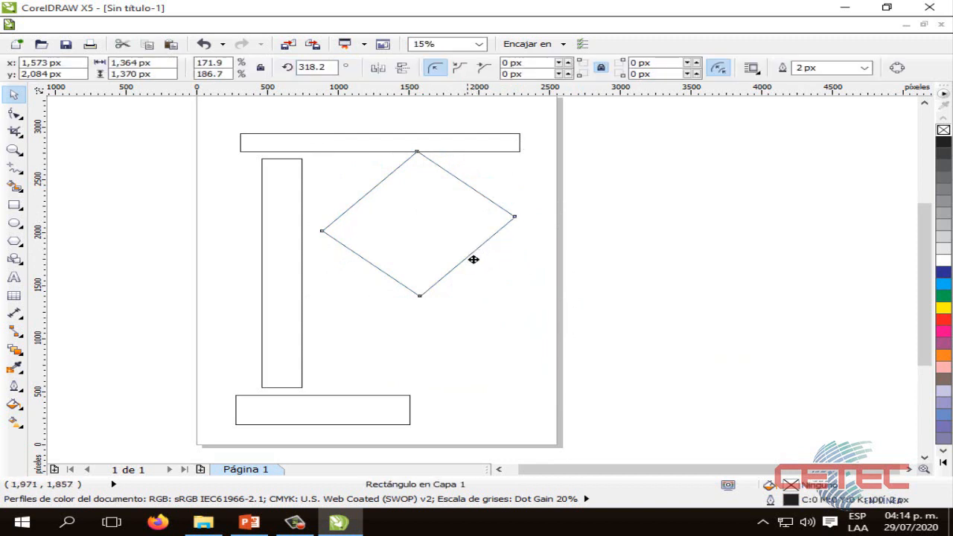
pyautogui.moveTo(471, 257); pyautogui.dragTo(475, 273)
pyautogui.moveTo(521, 315); pyautogui.dragTo(462, 270)
pyautogui.moveTo(416, 215)
pyautogui.mouseDown()
pyautogui.moveTo(500, 214)
pyautogui.moveTo(424, 206)
pyautogui.mouseUp()
# Delete the three remaining rectangles, leaving only the rotated shape on the page
pyautogui.click(466, 148)
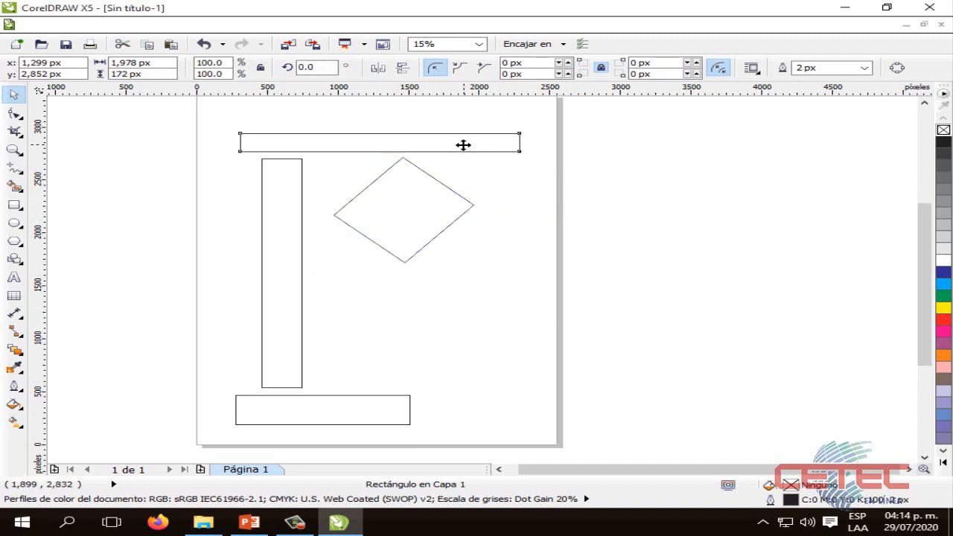
pyautogui.press('Delete')
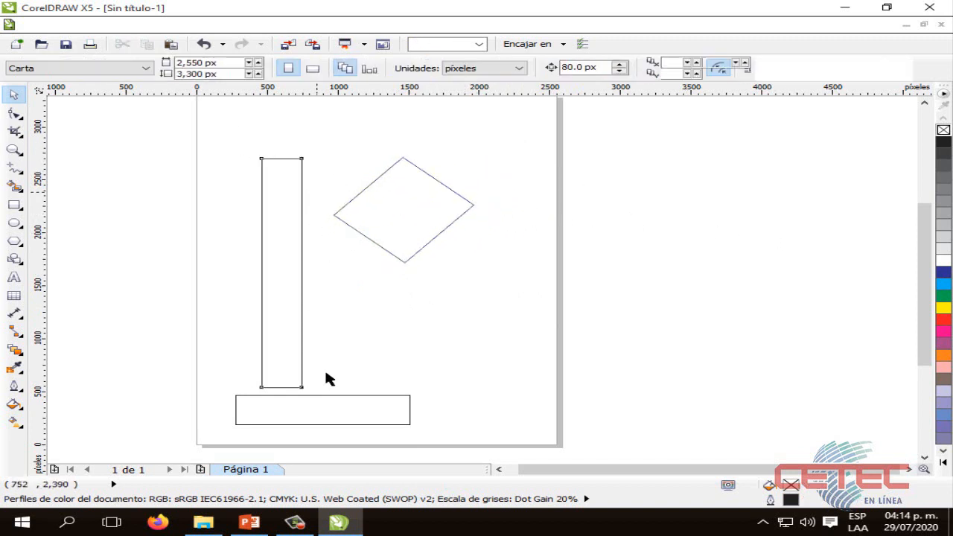
pyautogui.press('Delete')
pyautogui.click(334, 396)
pyautogui.press('Delete')
# Move the rotated shape to the page's upper-left corner and deselect it
pyautogui.moveTo(922, 290); pyautogui.dragTo(916, 268)
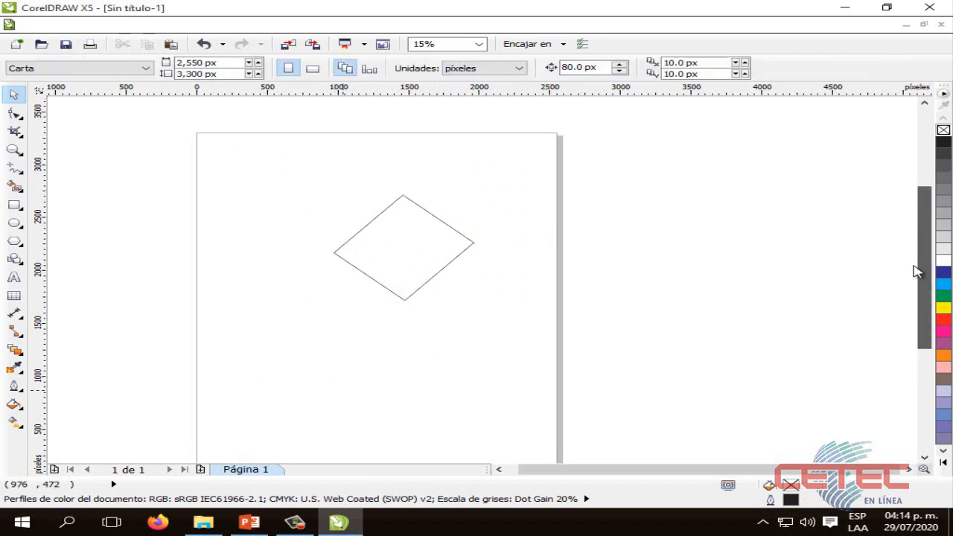
pyautogui.click(450, 236)
pyautogui.moveTo(450, 237); pyautogui.dragTo(331, 190)
pyautogui.click(508, 251)
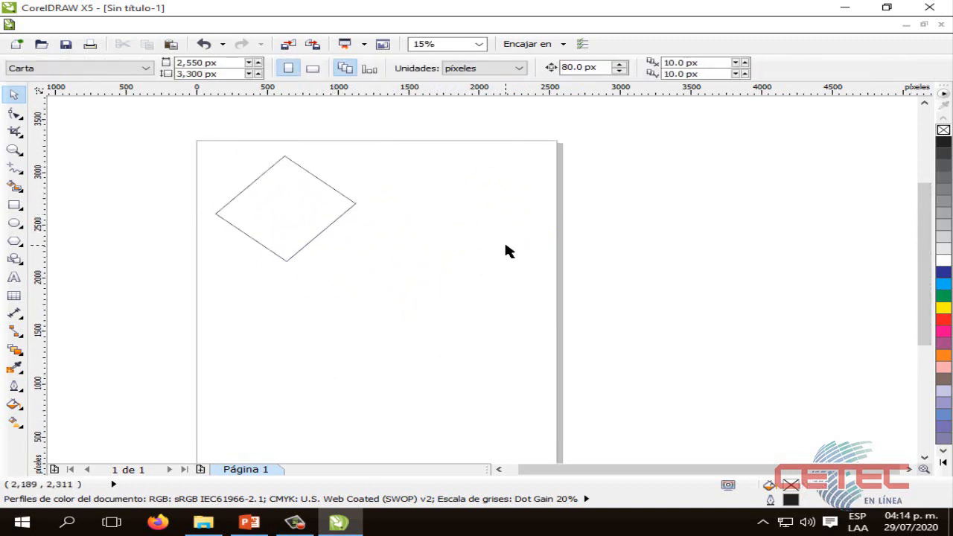
# Switch to PowerPoint to view the slide on the Ellipse tool, and return to CorelDRAW
pyautogui.click(249, 522)
pyautogui.click(658, 367)
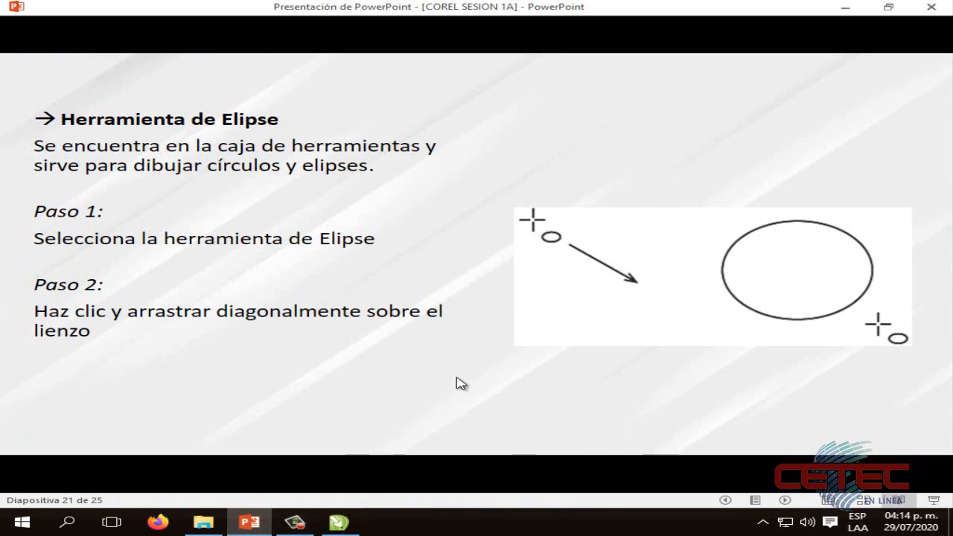
pyautogui.click(339, 521)
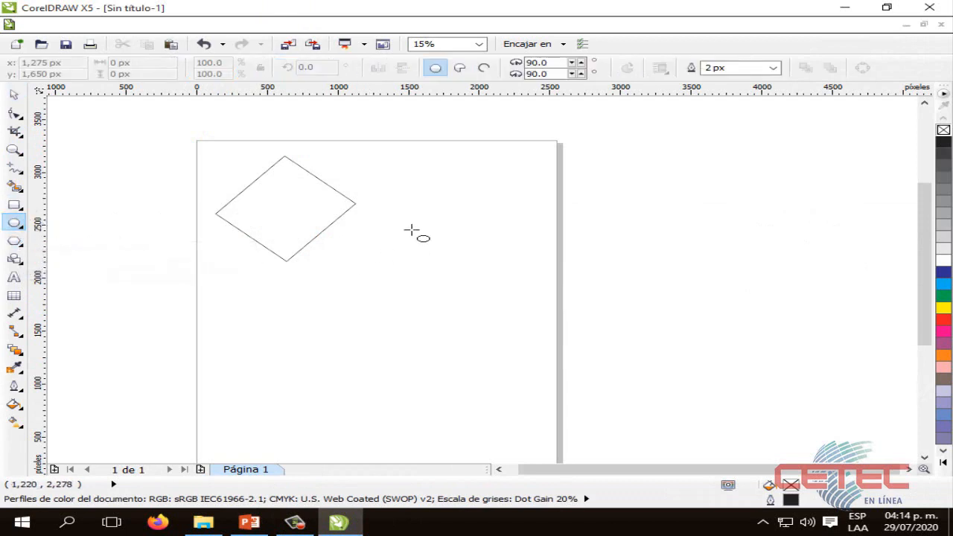
# Draw a perfect circle about 976 px in diameter, place it beside the rotated square near the page's upper-right corner, and deselect it
pyautogui.moveTo(400, 202); pyautogui.dragTo(547, 301)
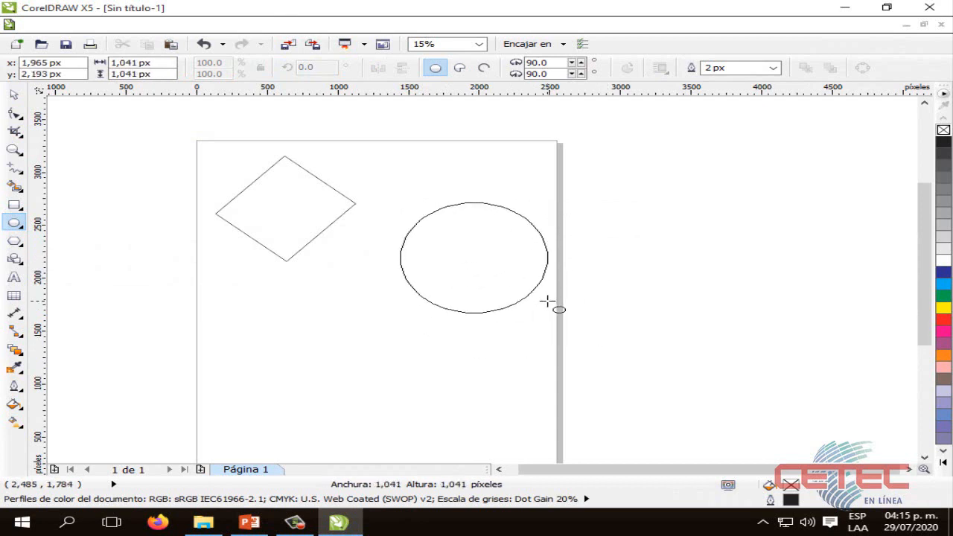
pyautogui.moveTo(547, 300); pyautogui.dragTo(419, 236)
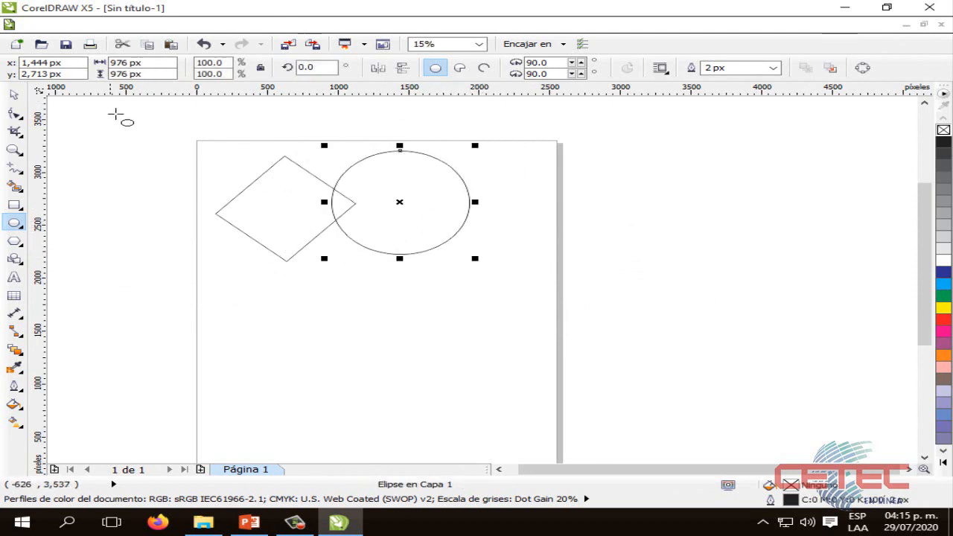
pyautogui.press('space')
pyautogui.moveTo(469, 193); pyautogui.dragTo(521, 202)
pyautogui.click(612, 247)
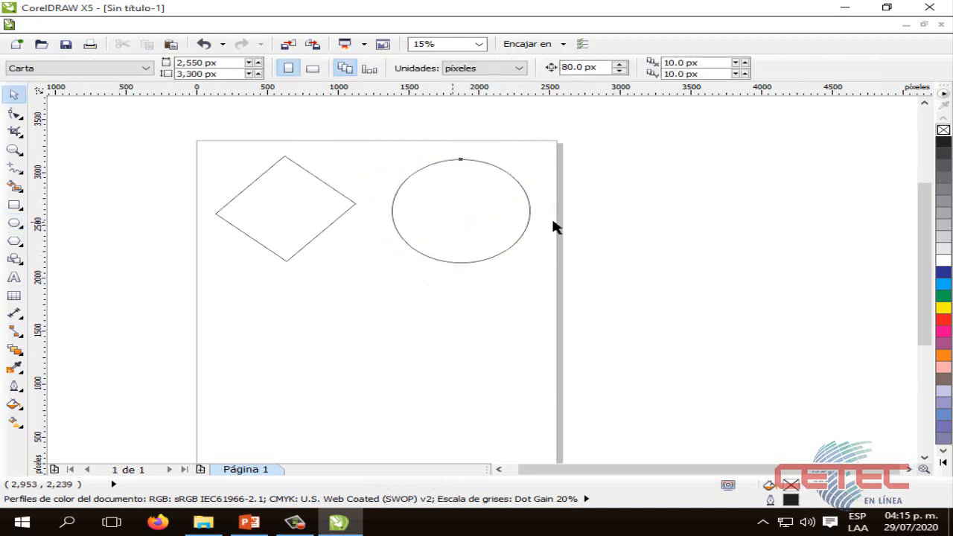
# Shrink the circle proportionally from its lower-right corner to about 857 px in diameter
pyautogui.click(502, 225)
pyautogui.click(509, 233)
pyautogui.click(512, 236)
pyautogui.moveTo(535, 266); pyautogui.dragTo(519, 254)
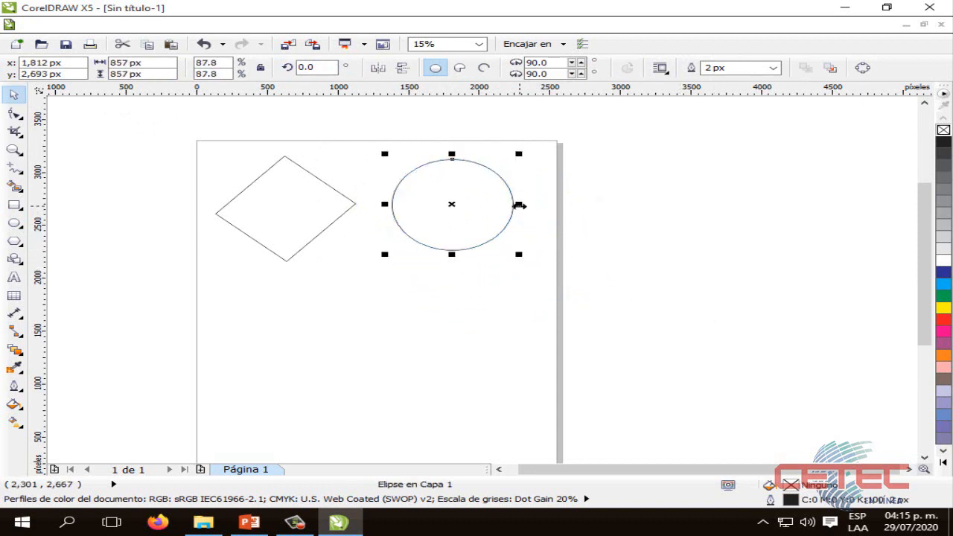
pyautogui.moveTo(519, 204)
pyautogui.mouseDown()
pyautogui.moveTo(447, 204)
pyautogui.moveTo(573, 206)
pyautogui.moveTo(521, 209)
pyautogui.moveTo(516, 221)
pyautogui.mouseUp()
# Try rotating the circle about its own centre, and deselect it
pyautogui.click(506, 218)
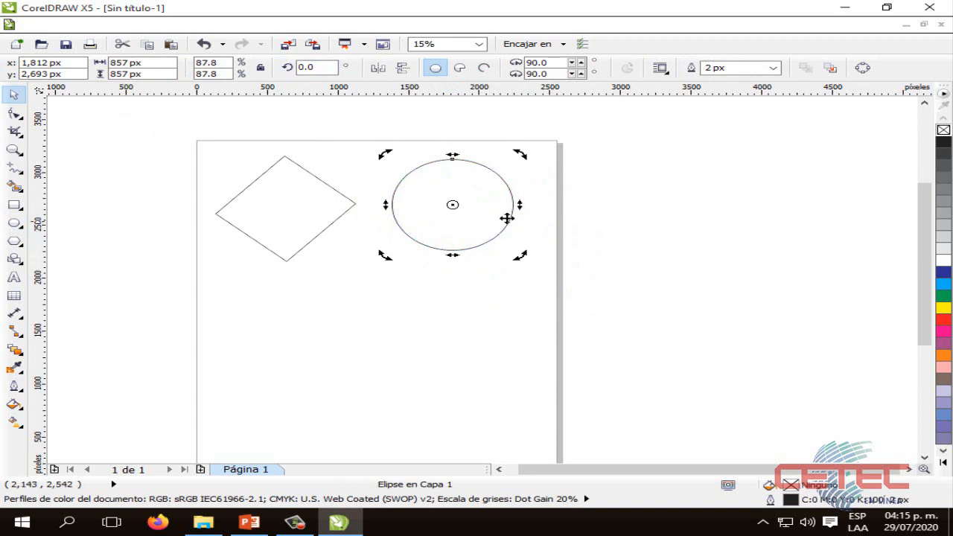
pyautogui.moveTo(521, 153); pyautogui.dragTo(483, 258)
pyautogui.click(499, 315)
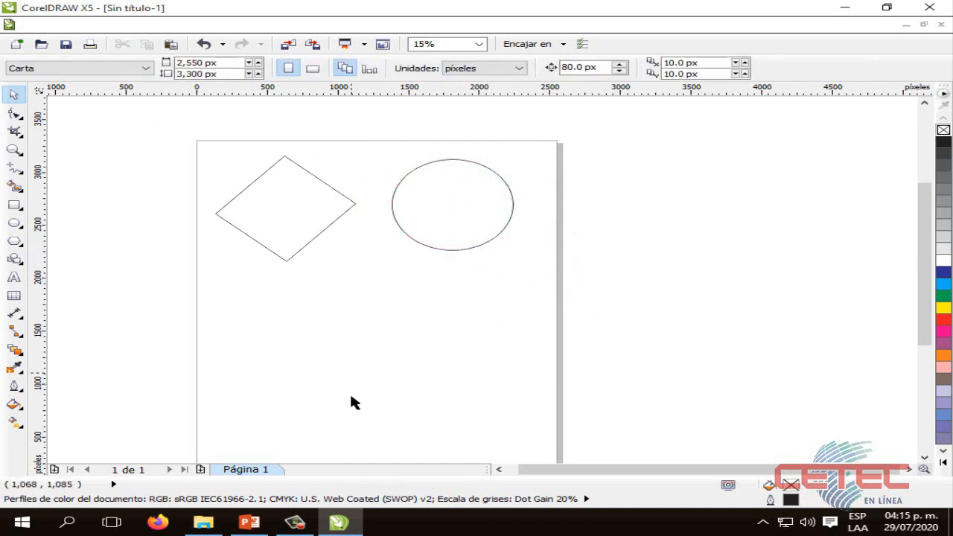
# Switch to PowerPoint to view the slide on the Graph Paper tool, and return to CorelDRAW
pyautogui.click(249, 521)
pyautogui.click(528, 355)
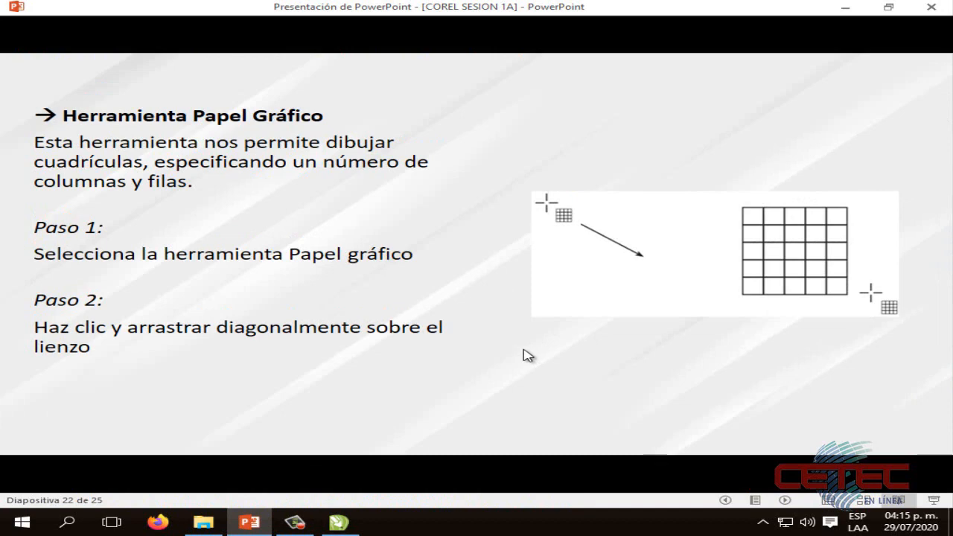
pyautogui.rightClick(463, 348)
pyautogui.press('Escape')
pyautogui.click(328, 527)
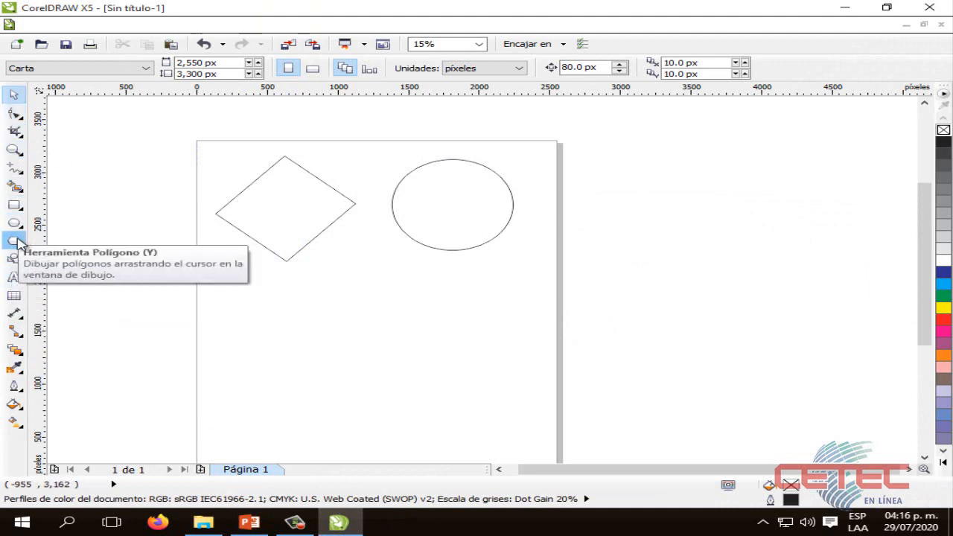
# Draw a Graph Paper grid of 4 columns by 3 rows, about 1,510 by 1,338 px, below the circle
pyautogui.click(17, 228)
pyautogui.click(16, 227)
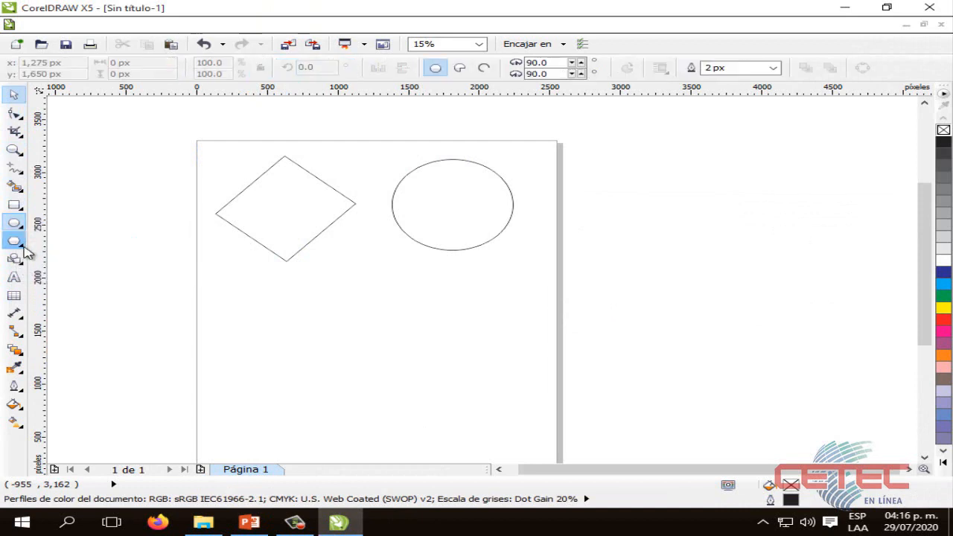
pyautogui.click(23, 241)
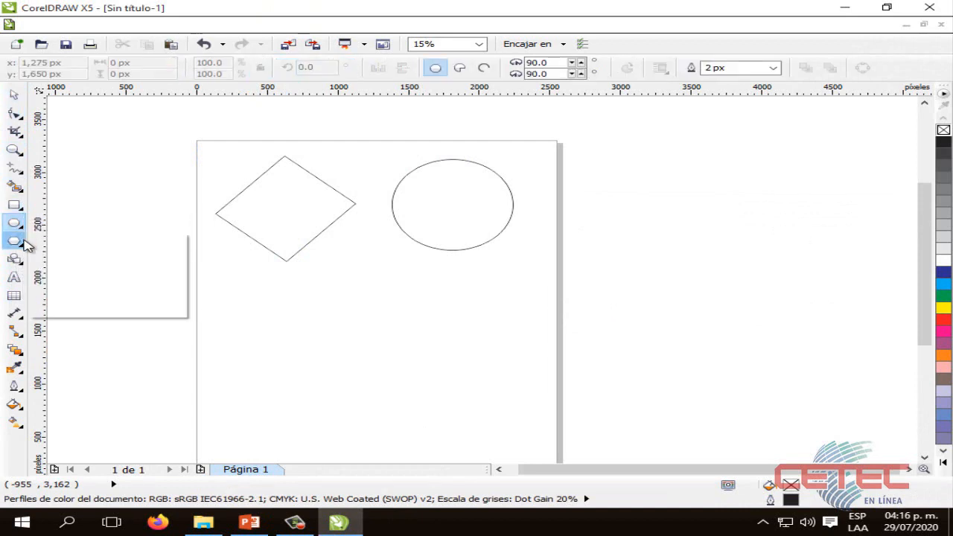
pyautogui.click(21, 244)
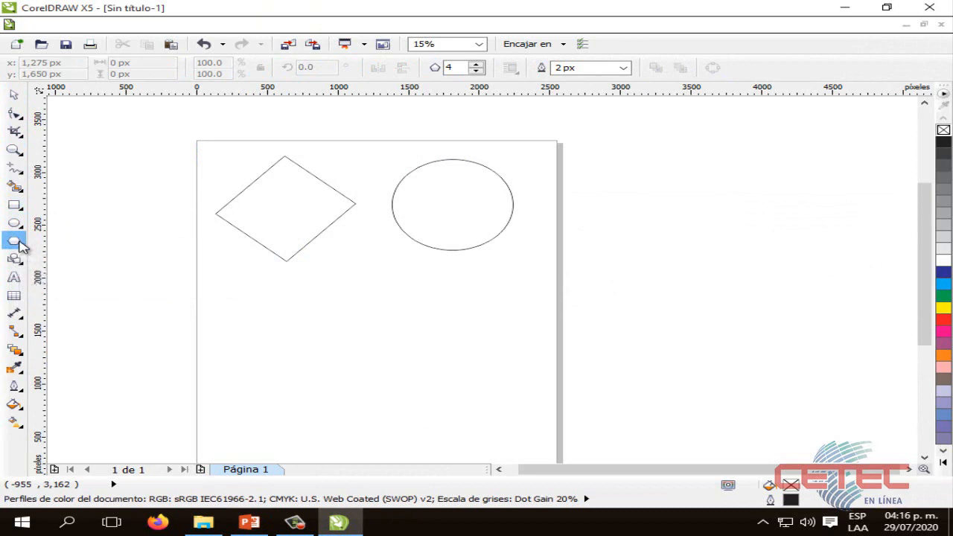
pyautogui.click(20, 244)
pyautogui.click(24, 244)
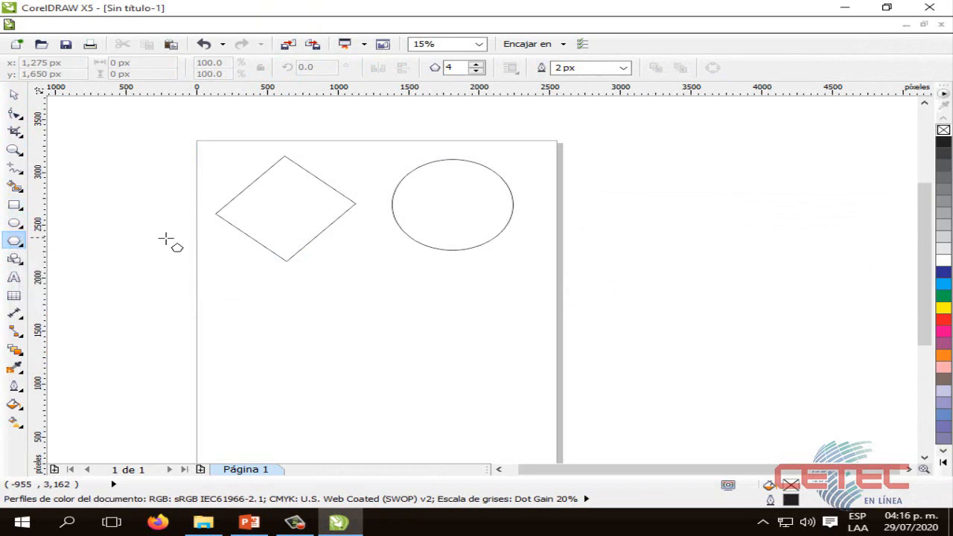
pyautogui.click(17, 246)
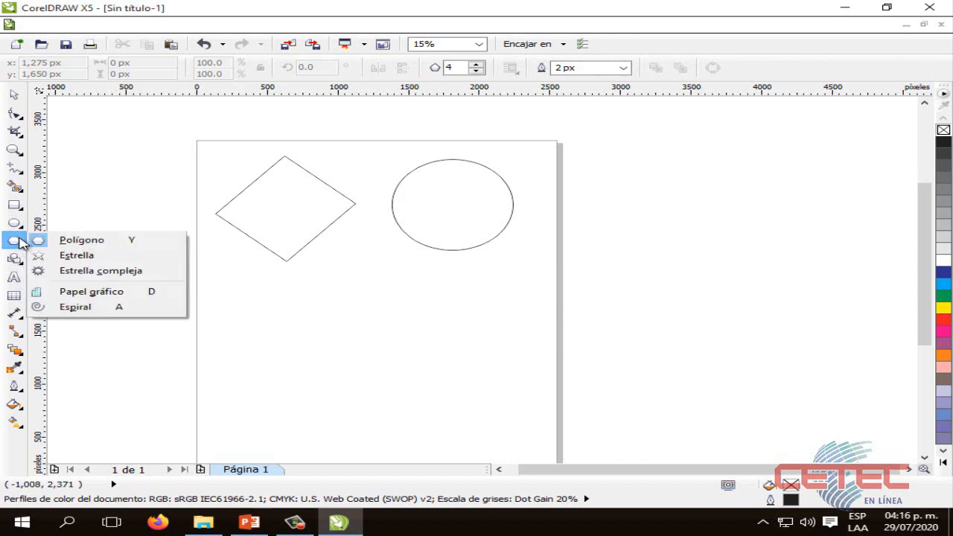
pyautogui.click(108, 295)
pyautogui.moveTo(327, 278); pyautogui.dragTo(541, 419)
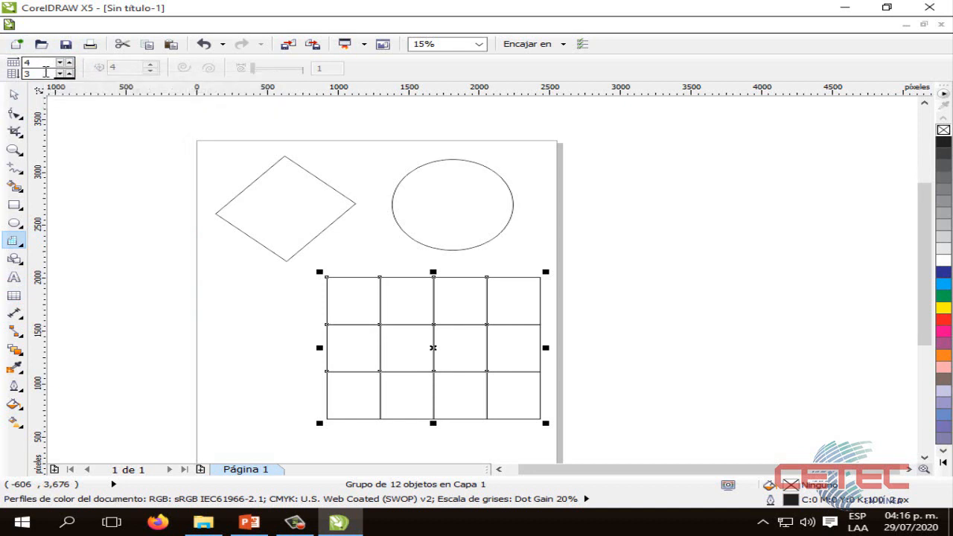
# Set the Graph Paper column count for new grids to 2, display the drawn grid's rotation handles, and deselect it
pyautogui.click(60, 63)
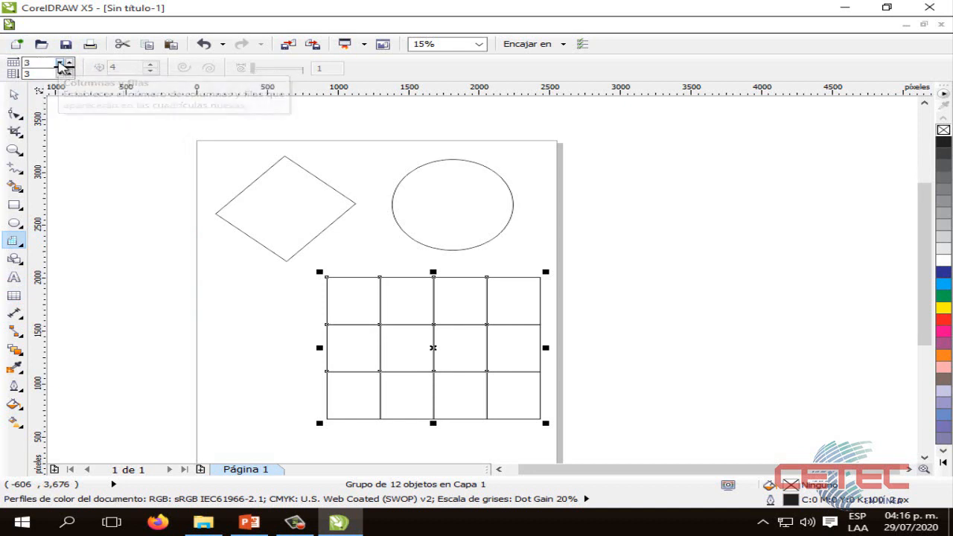
pyautogui.click(60, 63)
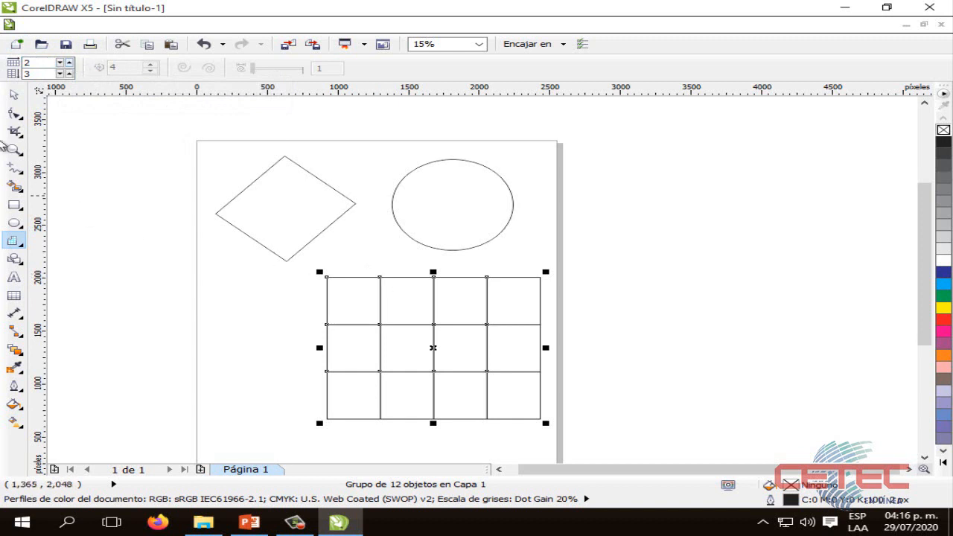
pyautogui.click(13, 94)
pyautogui.click(453, 277)
pyautogui.click(447, 281)
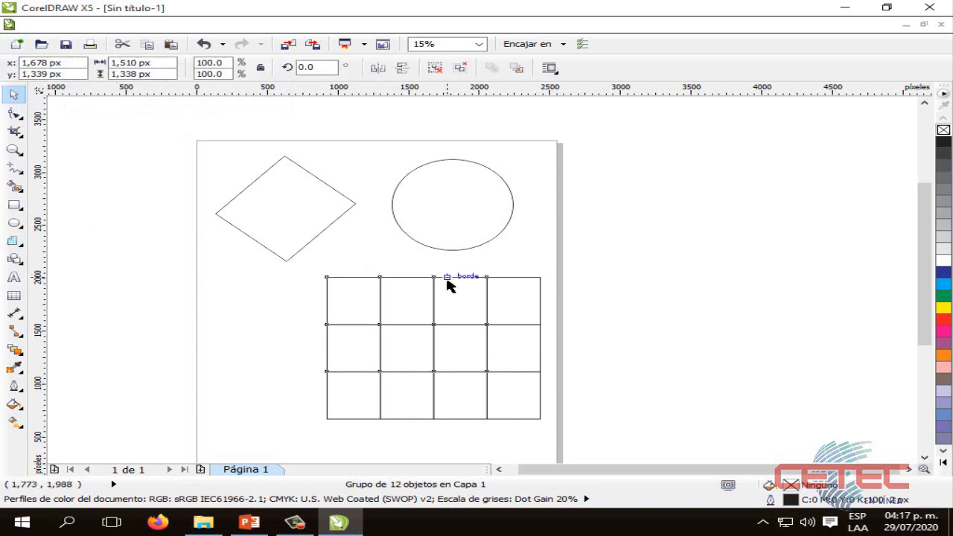
pyautogui.click(467, 299)
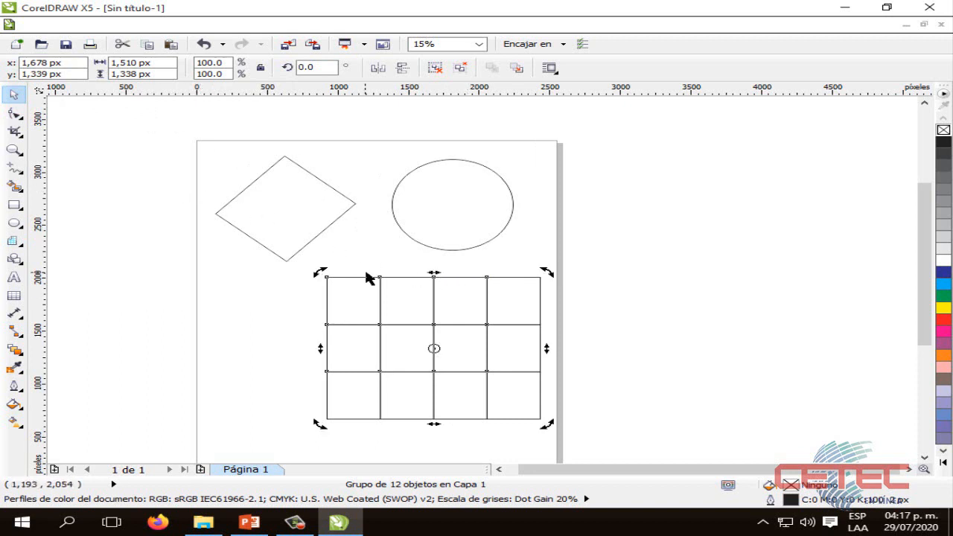
pyautogui.click(227, 279)
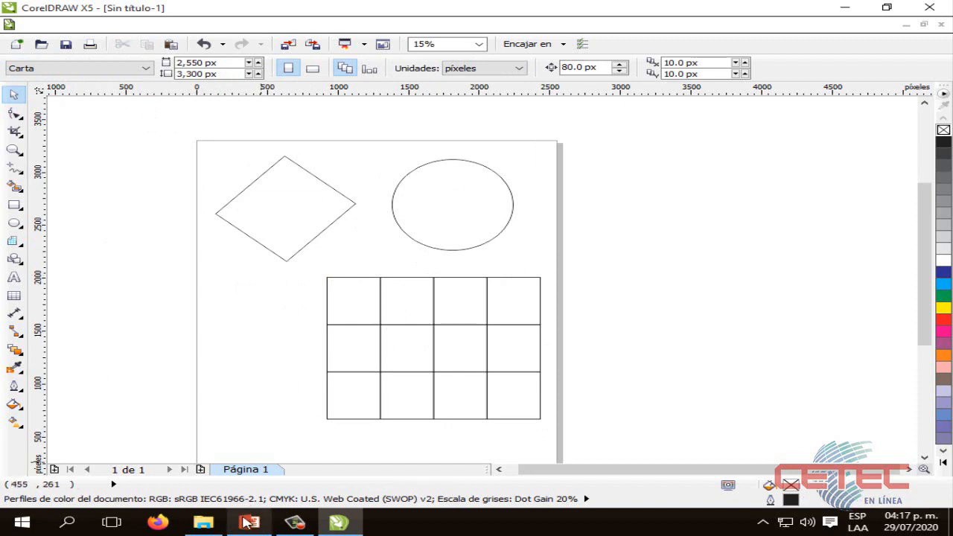
# Switch to PowerPoint to view the slide on the Spiral tool, and return to CorelDRAW
pyautogui.click(249, 521)
pyautogui.click(488, 342)
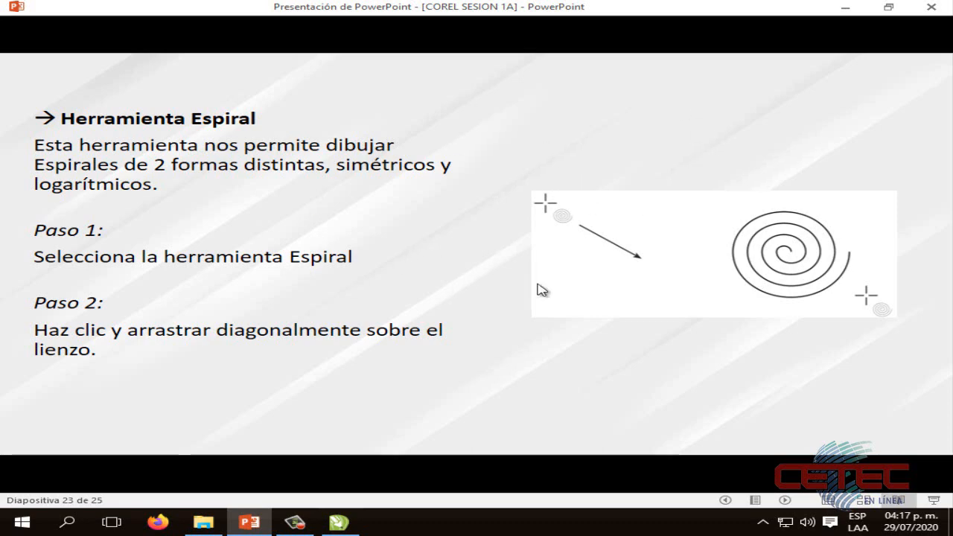
pyautogui.click(340, 521)
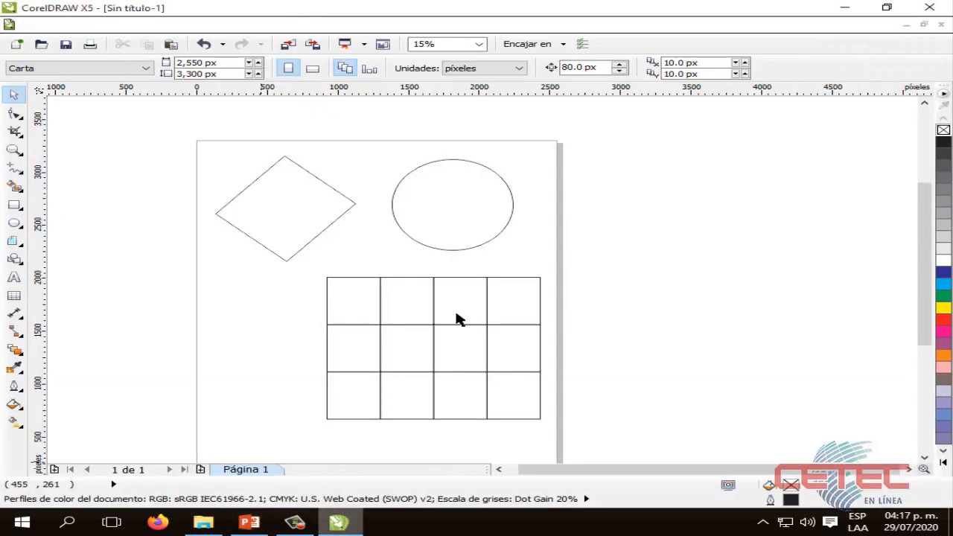
# Scale the graph paper grid down to 62.5%, about 944 by 836 px, and move it up between the rotated square and the circle
pyautogui.click(540, 418)
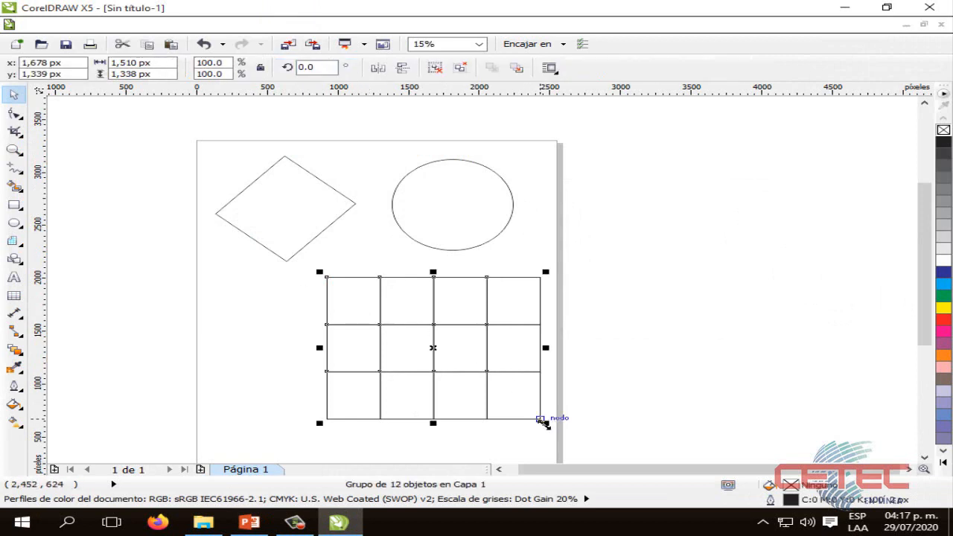
pyautogui.moveTo(543, 419); pyautogui.dragTo(462, 367)
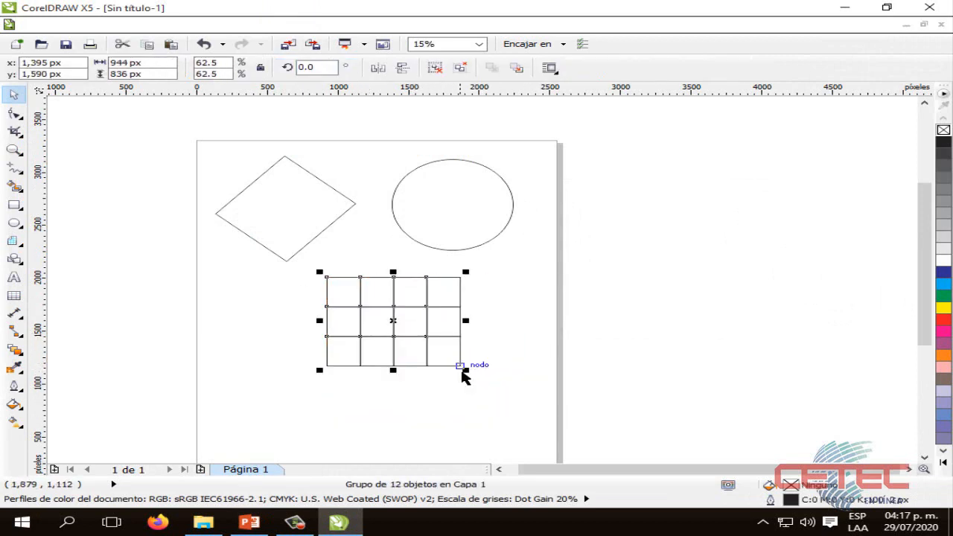
pyautogui.moveTo(445, 320); pyautogui.dragTo(481, 306)
pyautogui.moveTo(418, 295); pyautogui.dragTo(418, 295)
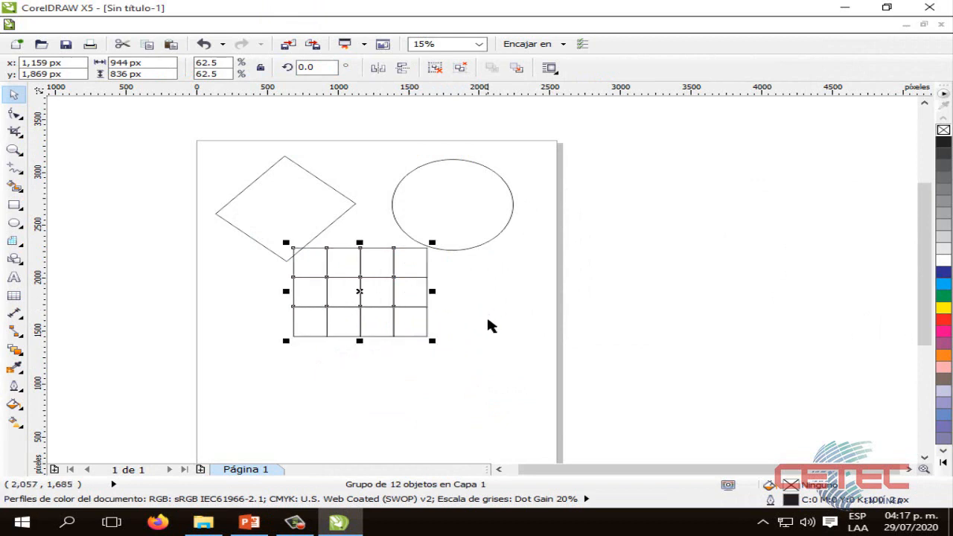
pyautogui.click(263, 281)
# Draw a four-revolution spiral about 620 by 620 px below the grid and place it left of the grid
pyautogui.click(21, 249)
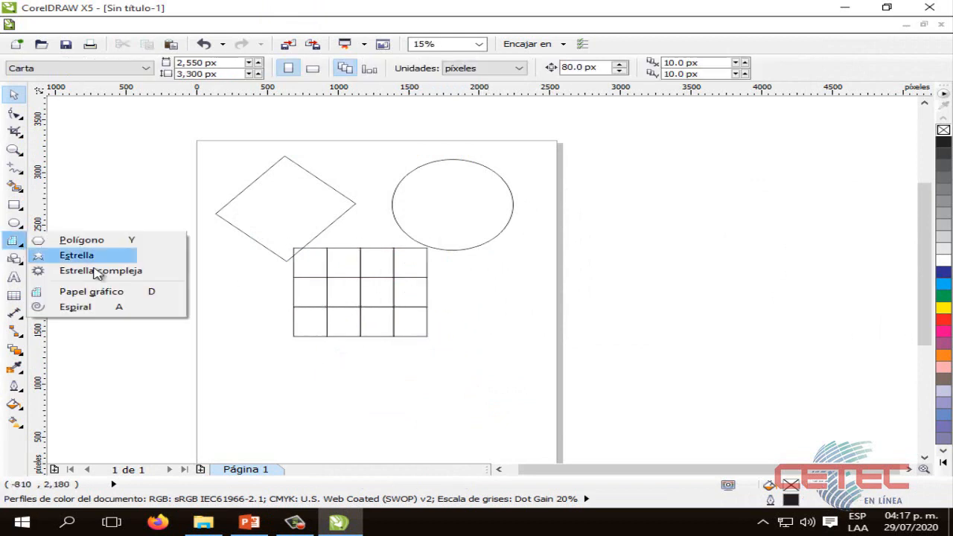
pyautogui.click(75, 307)
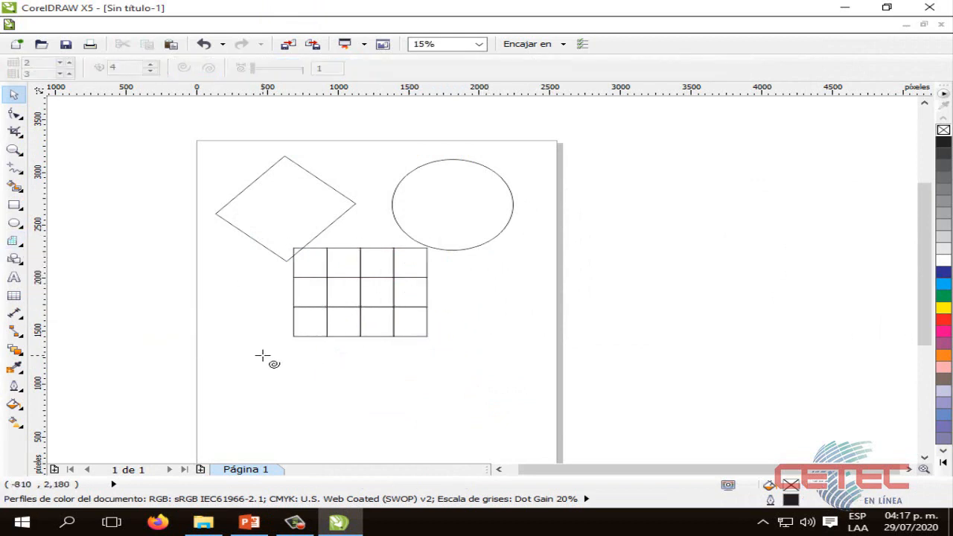
pyautogui.moveTo(298, 380); pyautogui.dragTo(340, 318)
pyautogui.press('space')
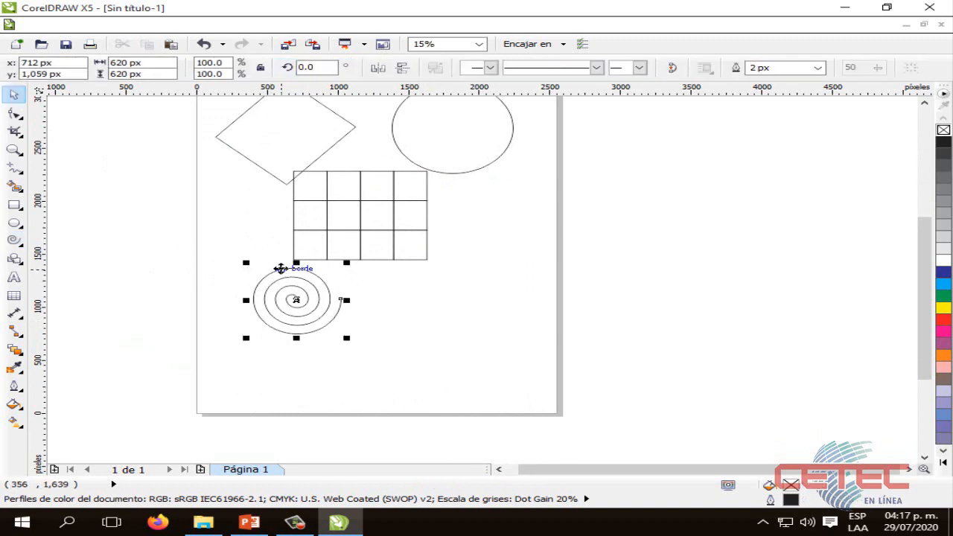
pyautogui.moveTo(281, 248); pyautogui.dragTo(230, 171)
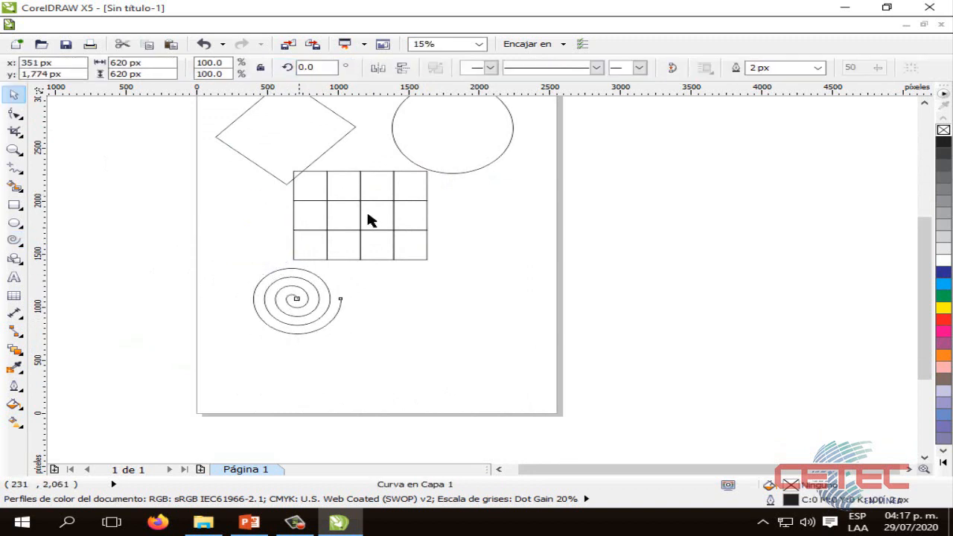
pyautogui.click(386, 235)
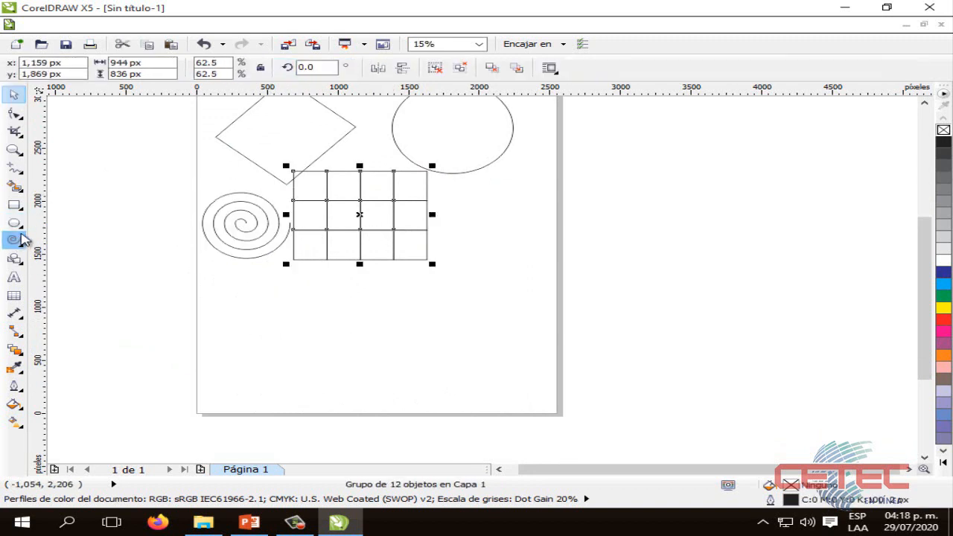
# Draw a four-sided polygon about 1,074 by 1,002 px below the grid, shift it slightly up and right, and deselect it
pyautogui.click(14, 239)
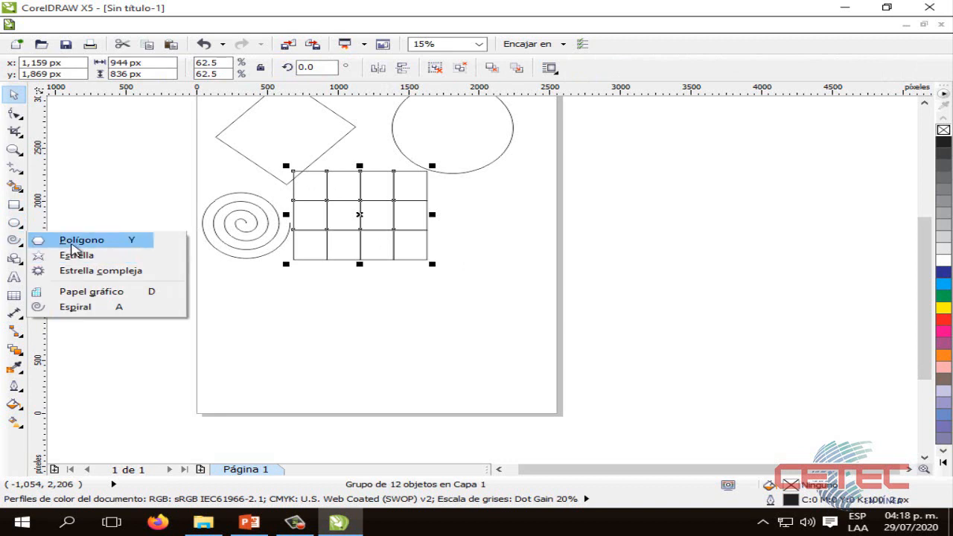
pyautogui.click(75, 240)
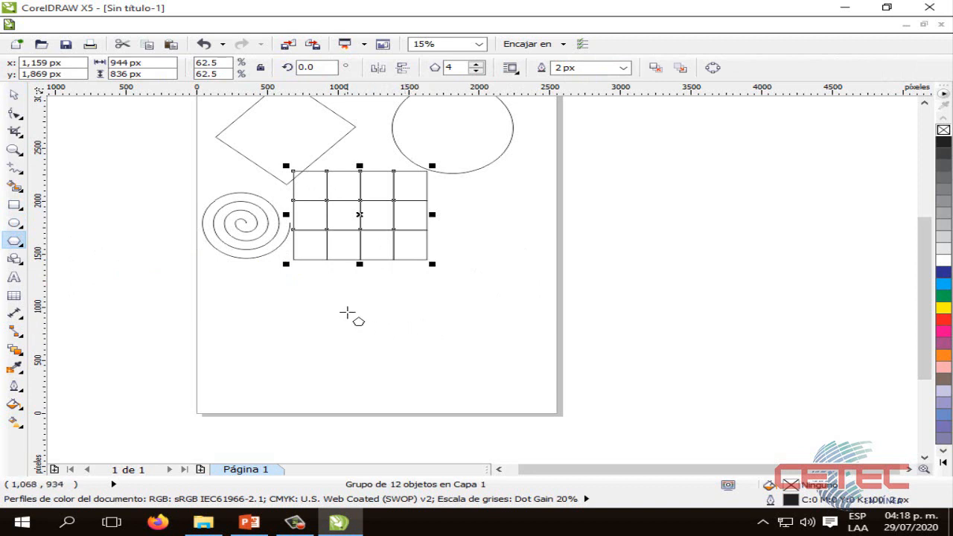
pyautogui.moveTo(287, 297); pyautogui.dragTo(437, 403)
pyautogui.click(14, 94)
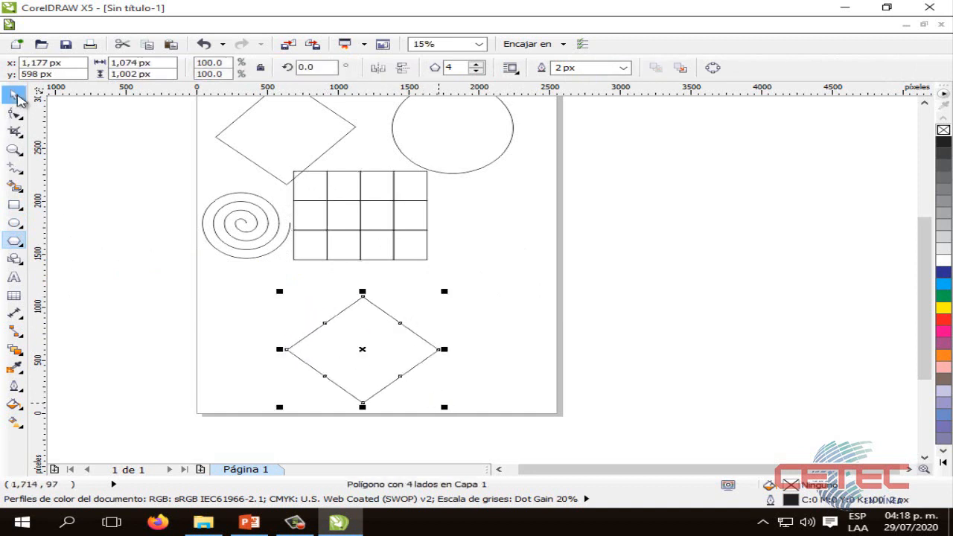
pyautogui.moveTo(376, 343); pyautogui.dragTo(399, 325)
pyautogui.click(495, 340)
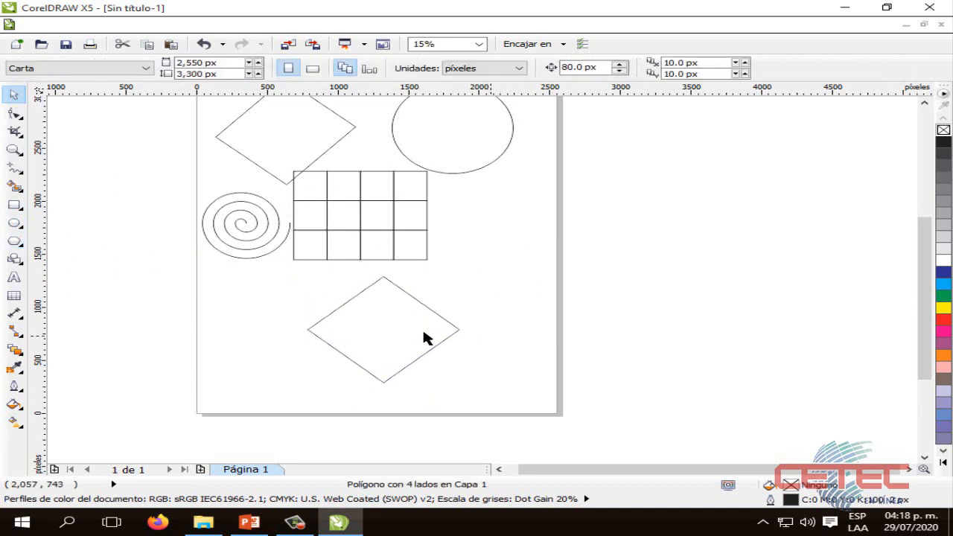
# Try different side counts on the polygon below the grid, lowering it to 3 and raising it step by step to 15
pyautogui.click(456, 328)
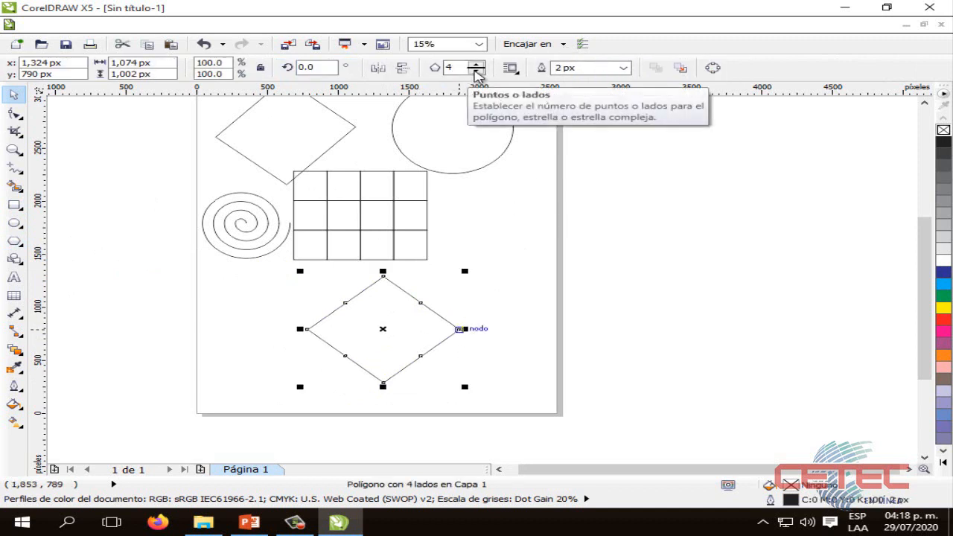
pyautogui.click(477, 70)
pyautogui.click(477, 71)
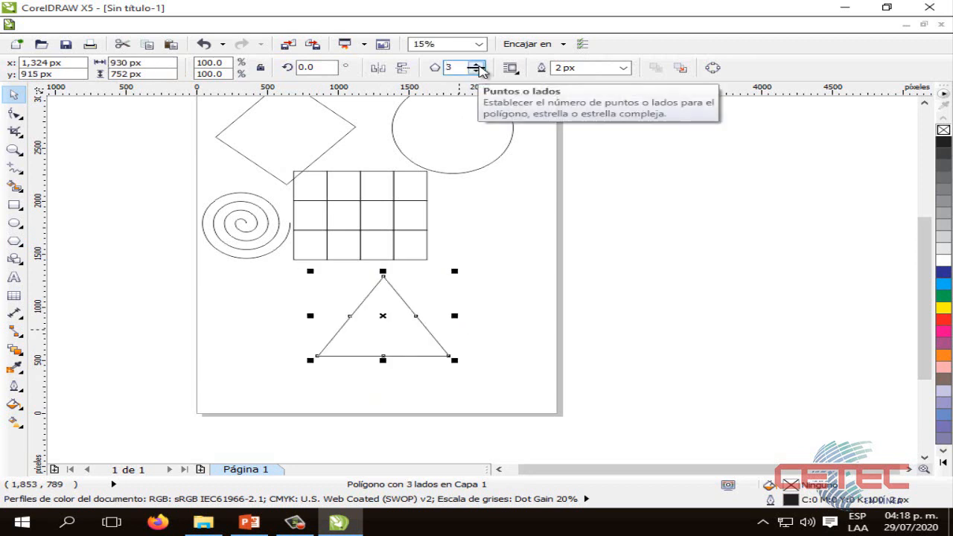
pyautogui.click(479, 65)
pyautogui.click(478, 65)
pyautogui.click(477, 65)
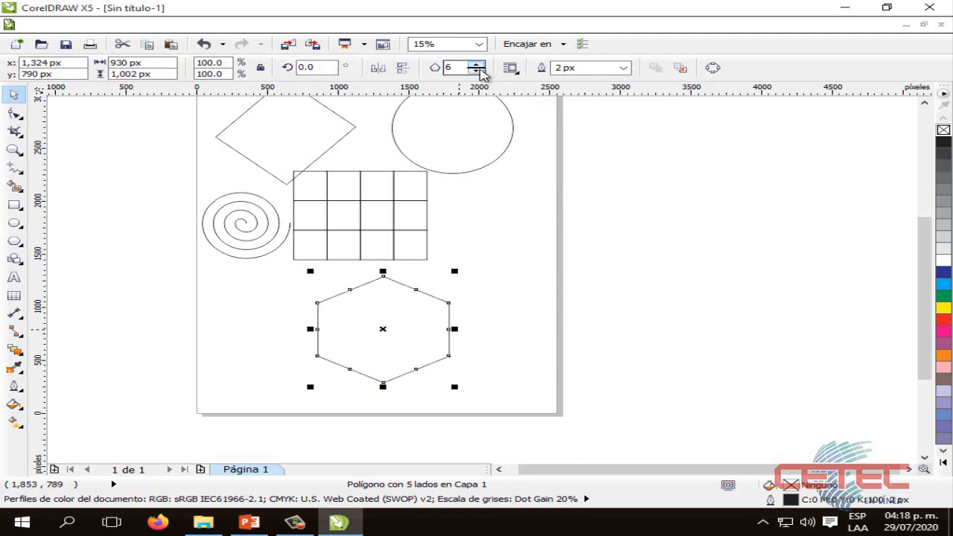
pyautogui.click(477, 71)
pyautogui.click(478, 65)
pyautogui.click(478, 65)
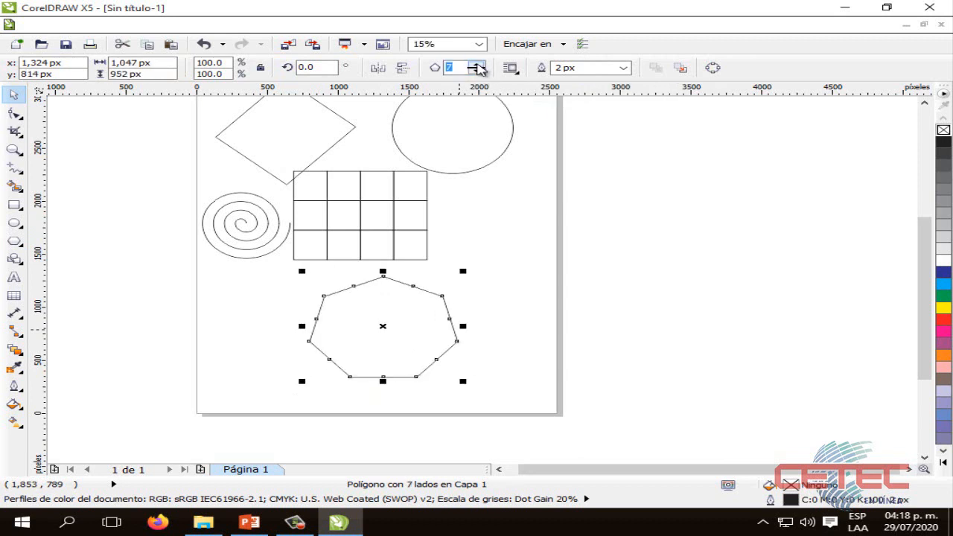
pyautogui.click(477, 65)
pyautogui.click(478, 65)
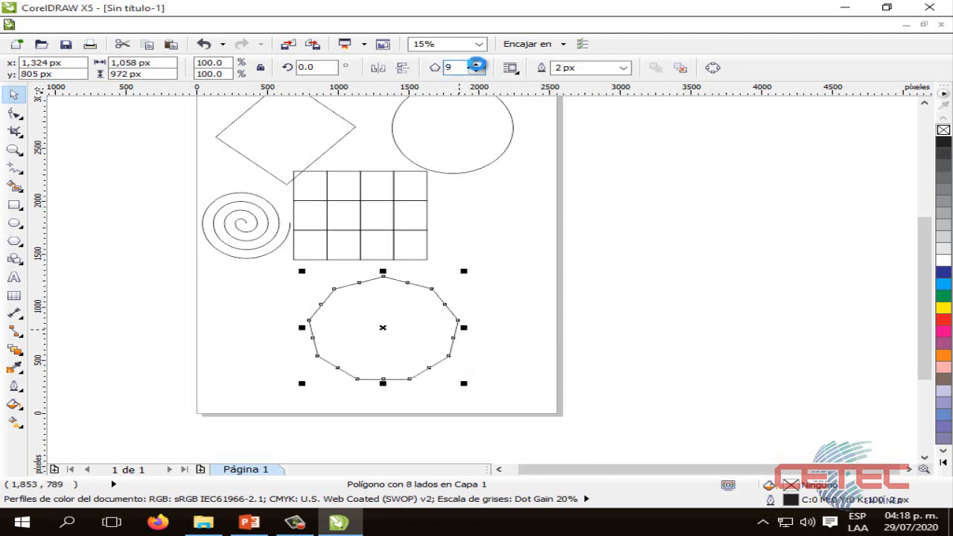
pyautogui.click(478, 65)
pyautogui.click(478, 65)
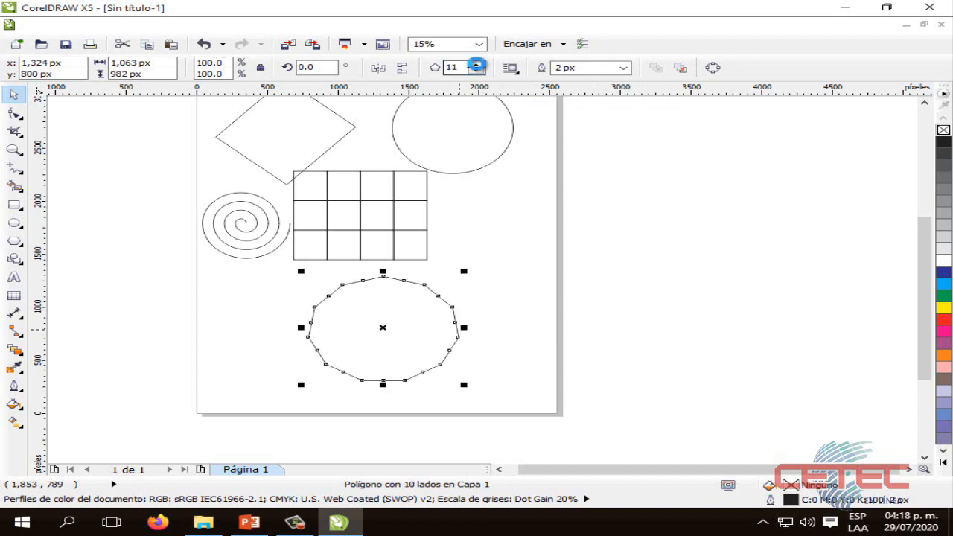
pyautogui.click(478, 65)
pyautogui.click(478, 65)
pyautogui.click(478, 65)
pyautogui.click(476, 66)
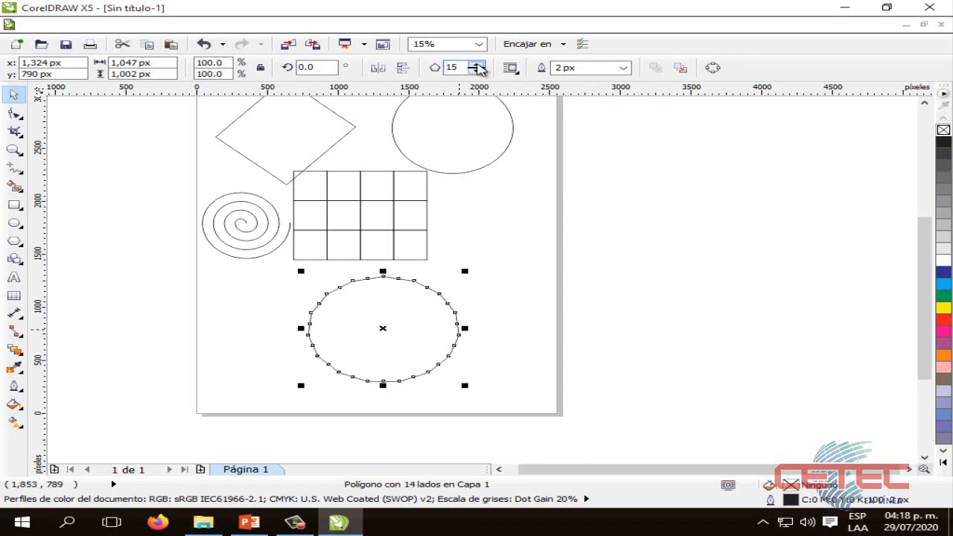
# Reduce the polygon's side count to 4 and move it to the right of the grid
pyautogui.click(476, 73)
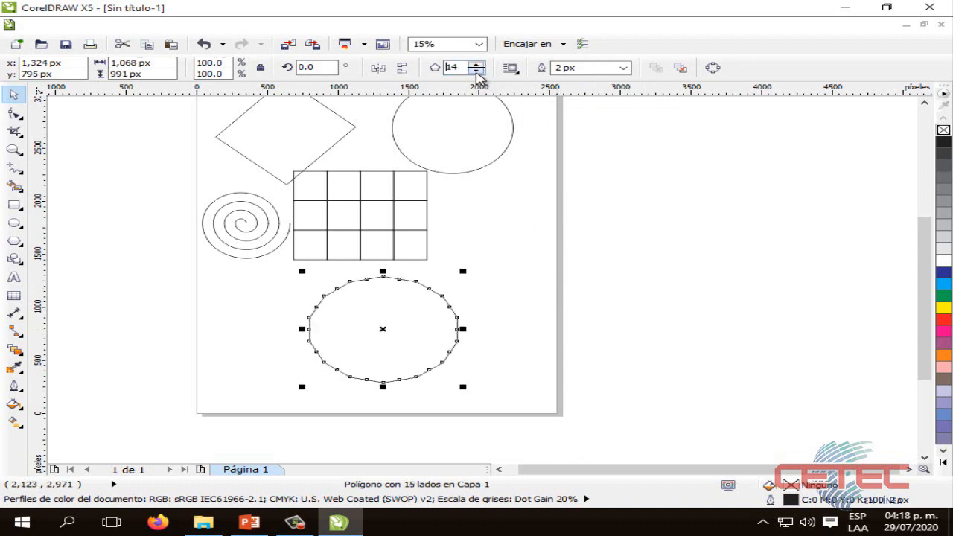
pyautogui.moveTo(476, 70); pyautogui.dragTo(476, 73)
pyautogui.click(476, 72)
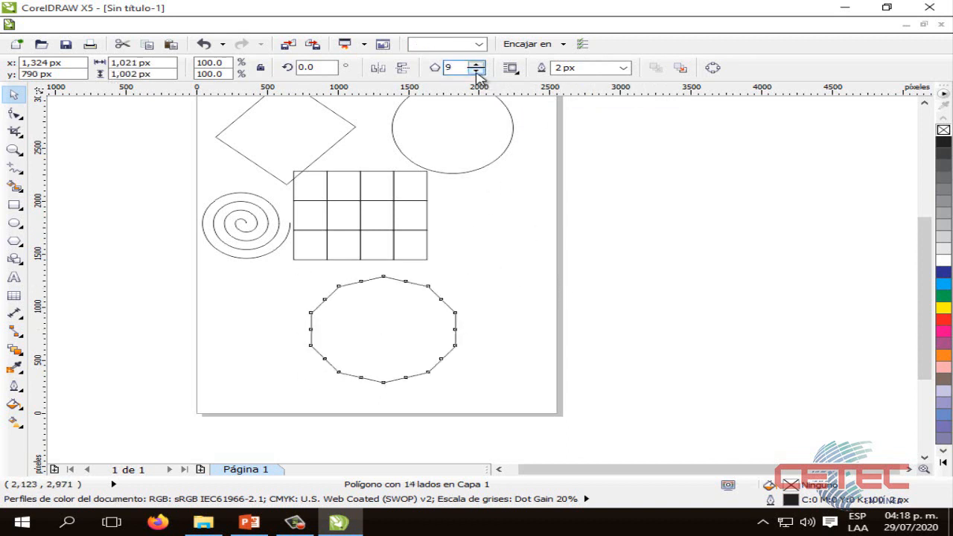
pyautogui.click(477, 73)
pyautogui.click(475, 72)
pyautogui.click(476, 72)
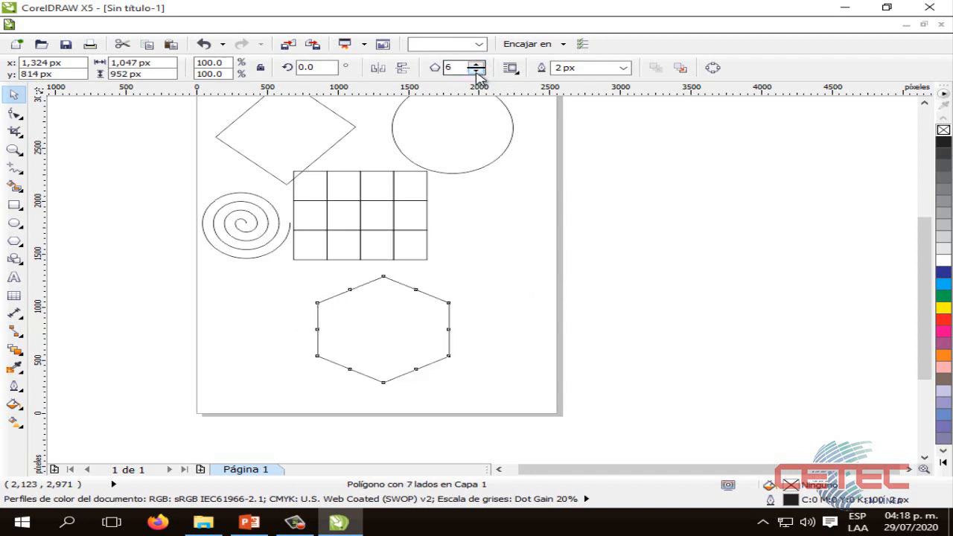
pyautogui.click(477, 72)
pyautogui.click(476, 71)
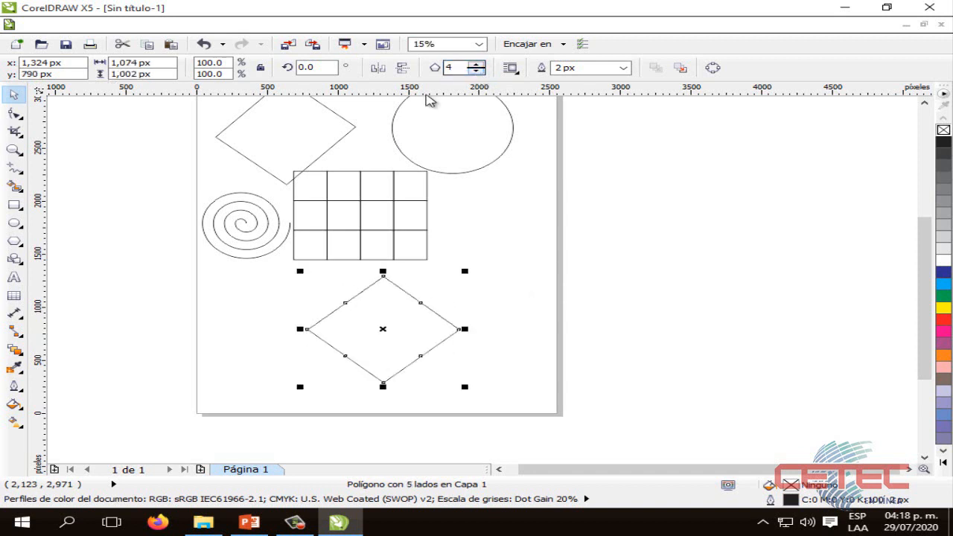
pyautogui.moveTo(395, 302); pyautogui.dragTo(511, 187)
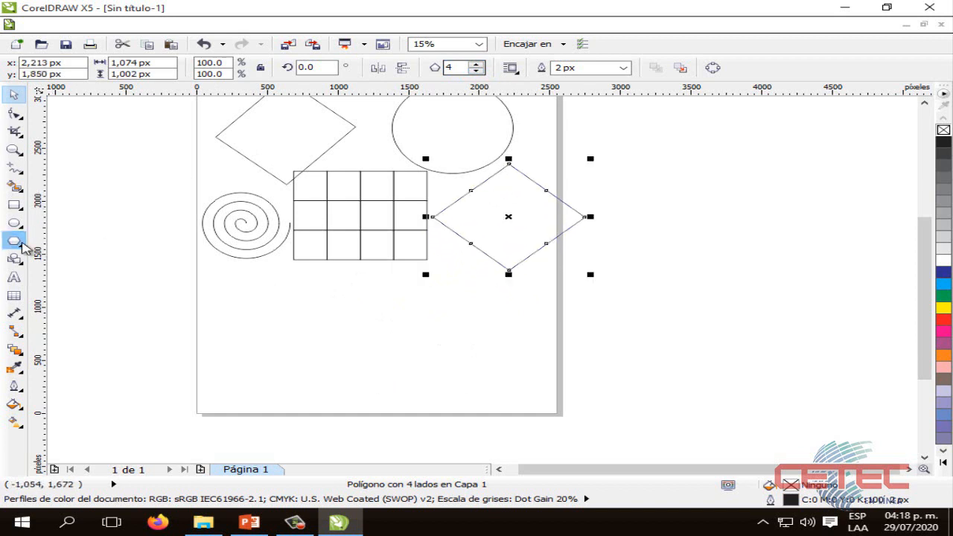
# Draw a five-pointed star about 1,154 by 983 px below the grid
pyautogui.click(23, 242)
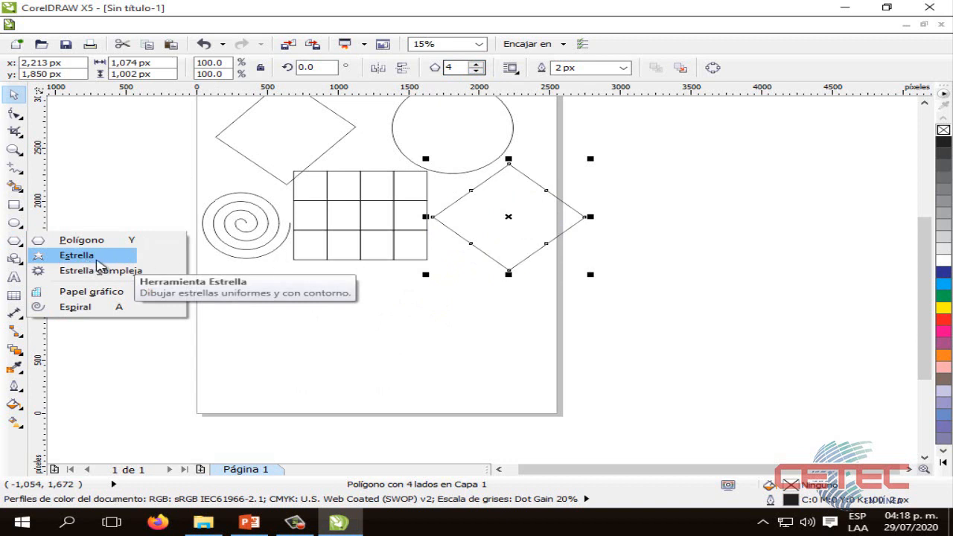
pyautogui.click(99, 262)
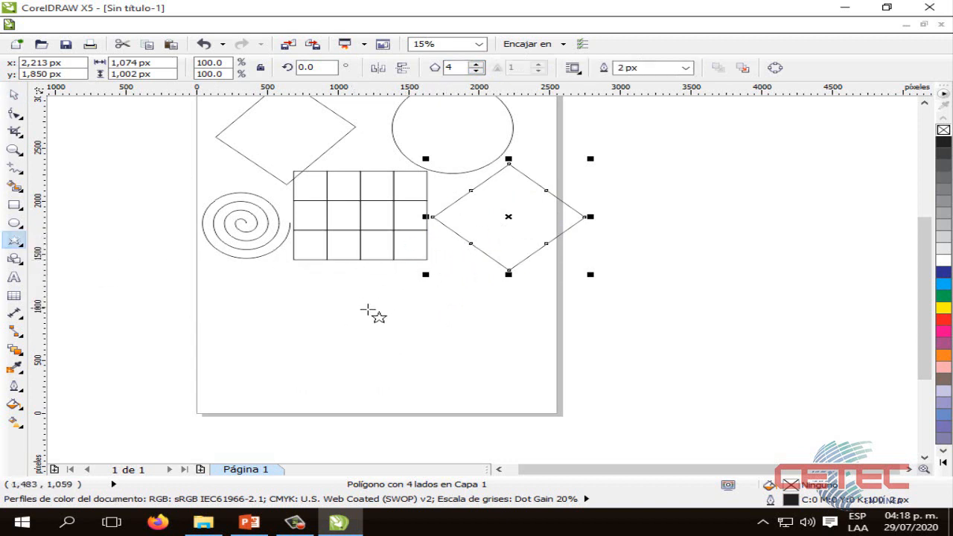
pyautogui.moveTo(288, 298); pyautogui.dragTo(461, 404)
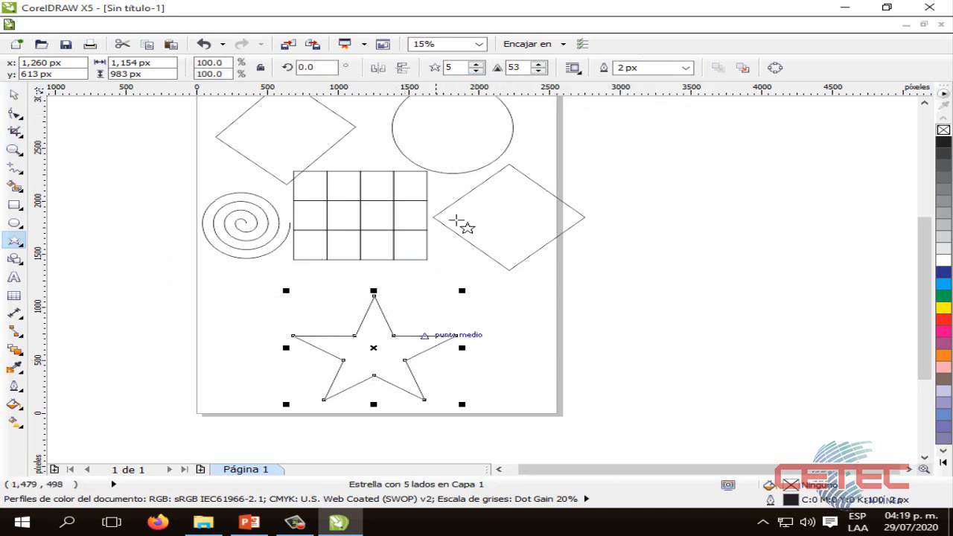
# Lower the star's point count to 3, and raise it step by step to 10
pyautogui.click(474, 71)
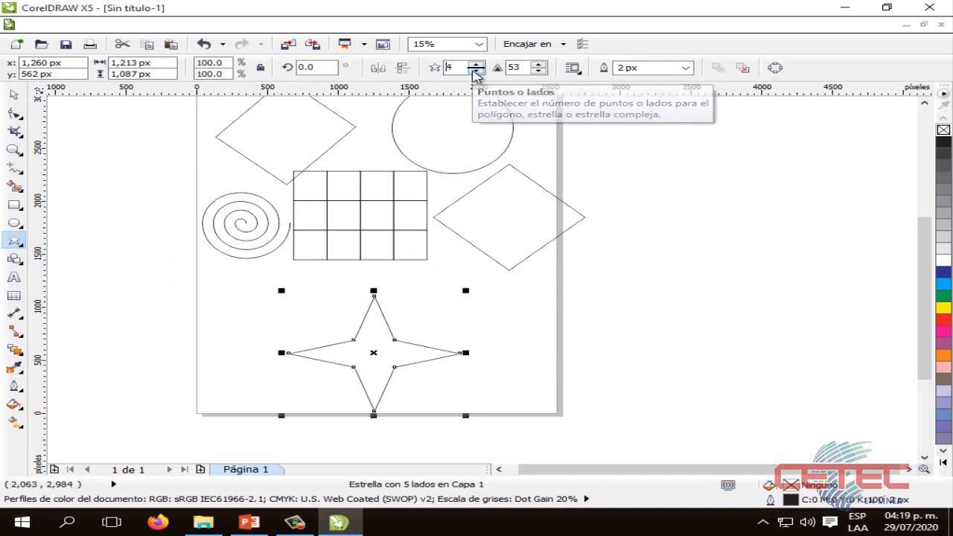
pyautogui.click(474, 71)
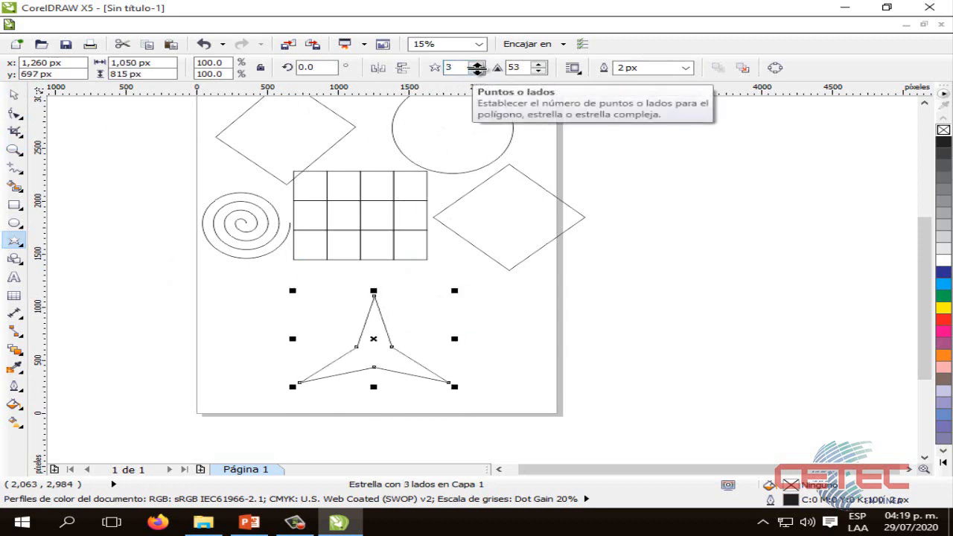
pyautogui.click(476, 64)
pyautogui.click(477, 64)
pyautogui.click(476, 64)
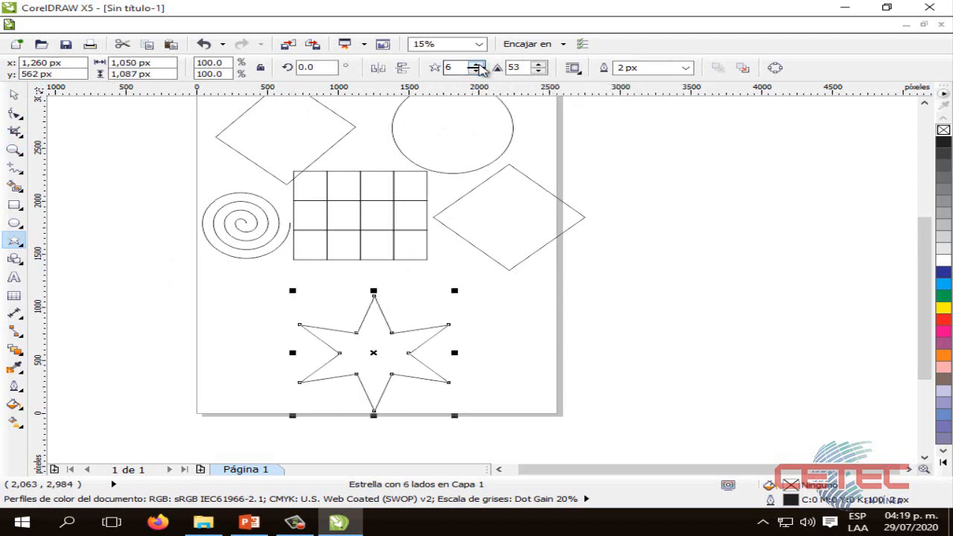
pyautogui.click(476, 64)
pyautogui.click(476, 64)
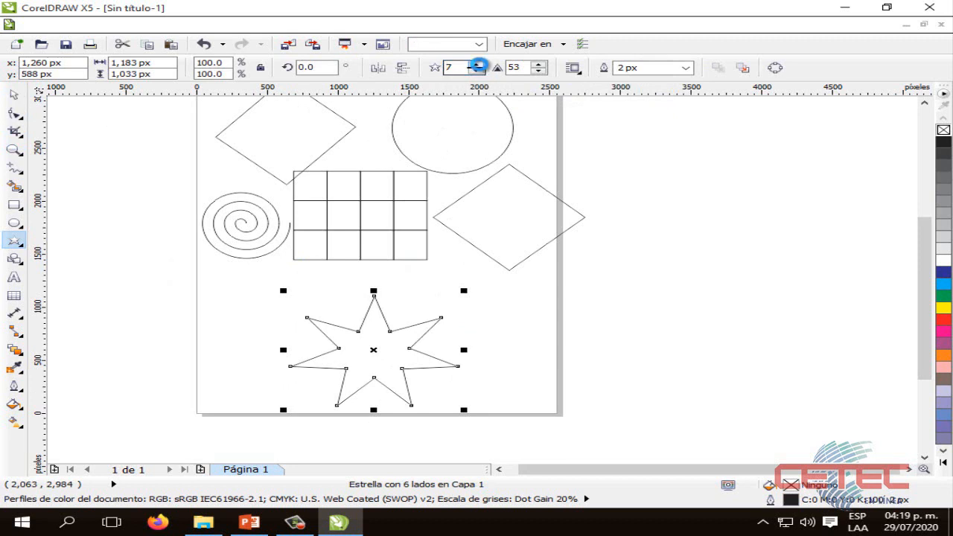
pyautogui.click(476, 64)
pyautogui.click(476, 64)
pyautogui.click(476, 64)
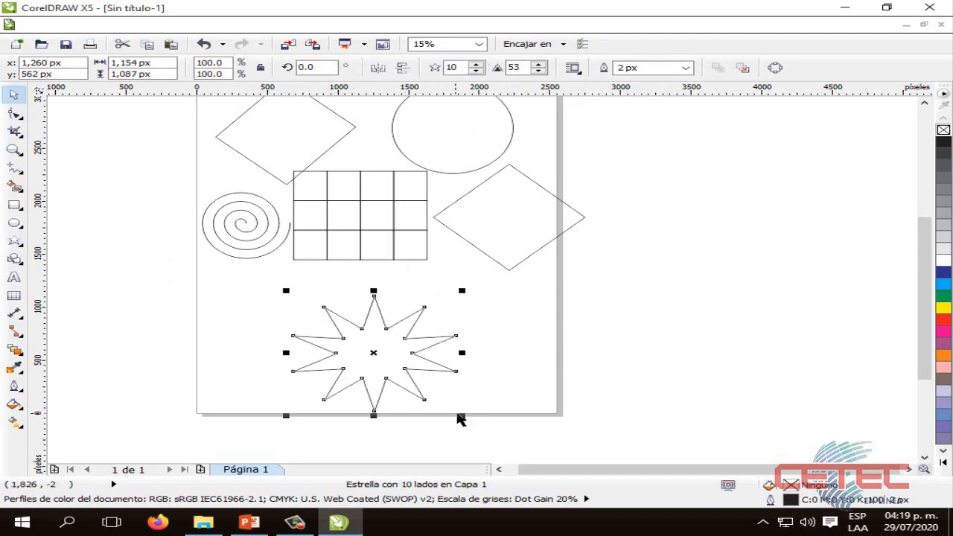
# Shrink the ten-pointed star, move it below the spiral, and deselect it
pyautogui.moveTo(463, 410); pyautogui.dragTo(401, 372)
pyautogui.moveTo(368, 335); pyautogui.dragTo(282, 297)
pyautogui.click(439, 322)
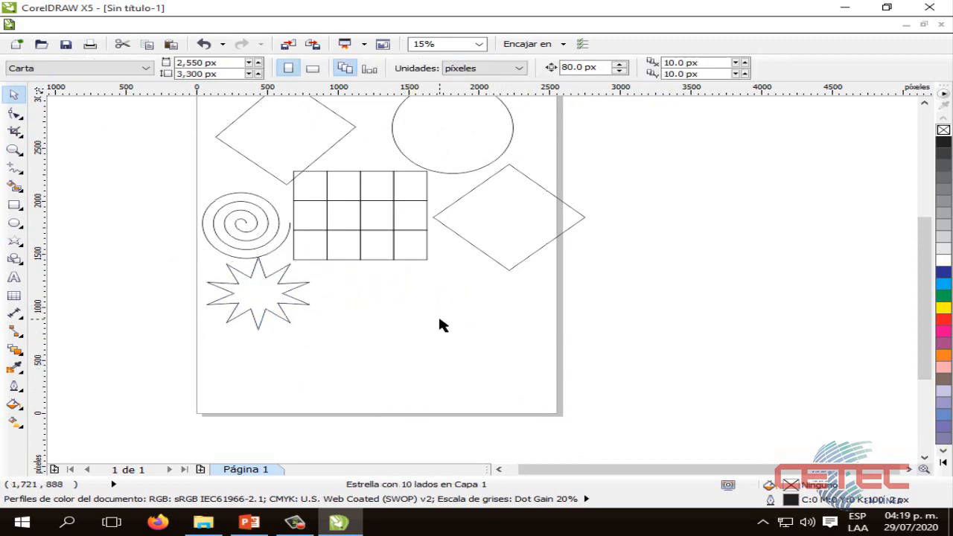
# Draw a nine-pointed complex star about 1,006 by 933 px in the page's lower right area and shift it slightly up and left
pyautogui.click(13, 243)
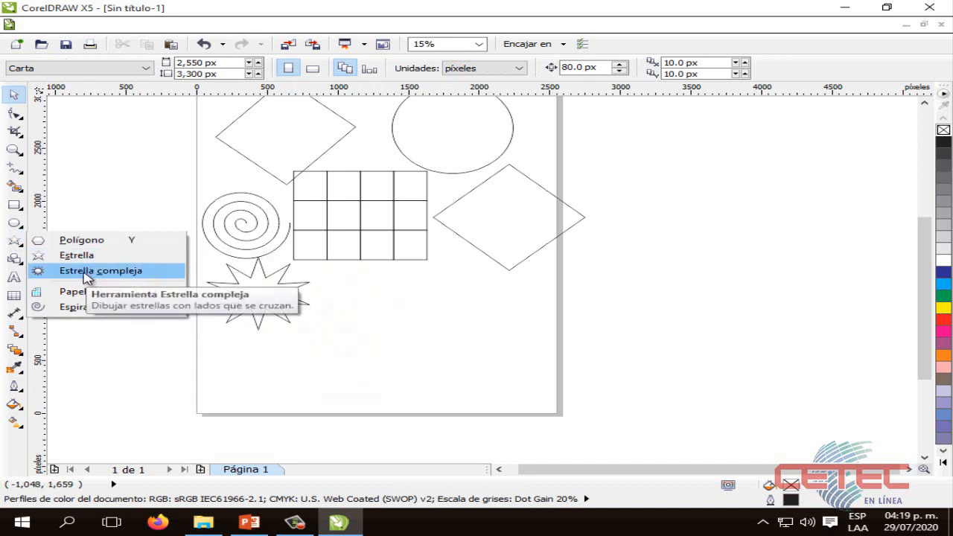
pyautogui.click(140, 293)
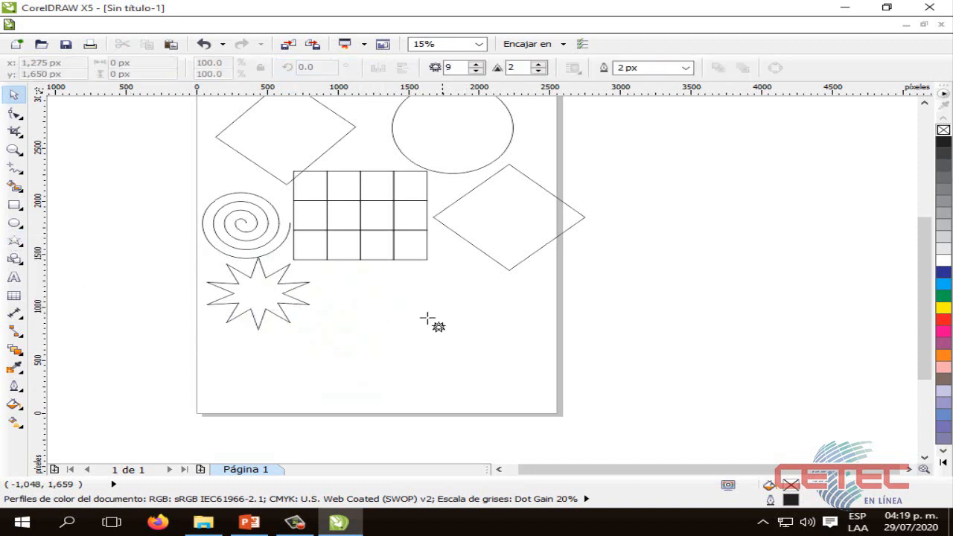
pyautogui.moveTo(389, 304); pyautogui.dragTo(530, 404)
pyautogui.press('space')
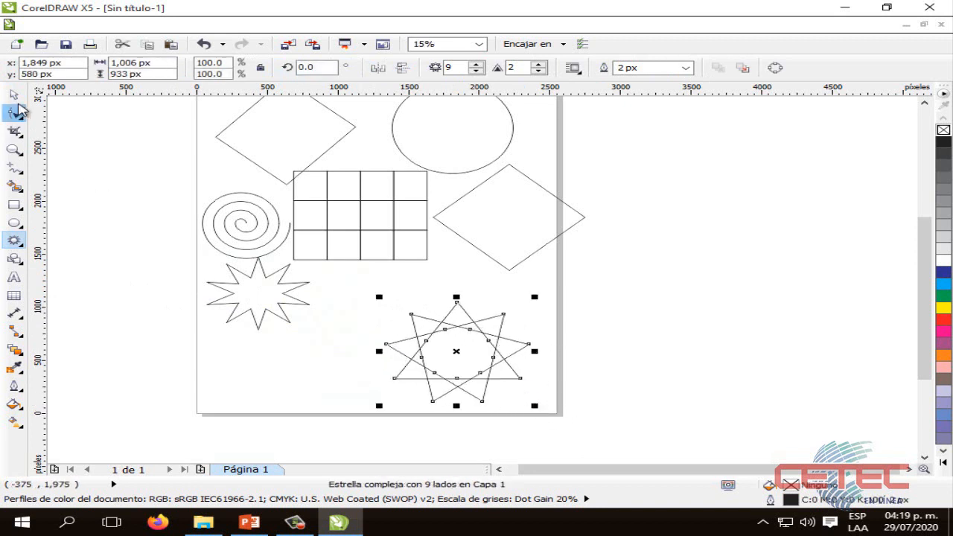
pyautogui.moveTo(501, 343); pyautogui.dragTo(482, 319)
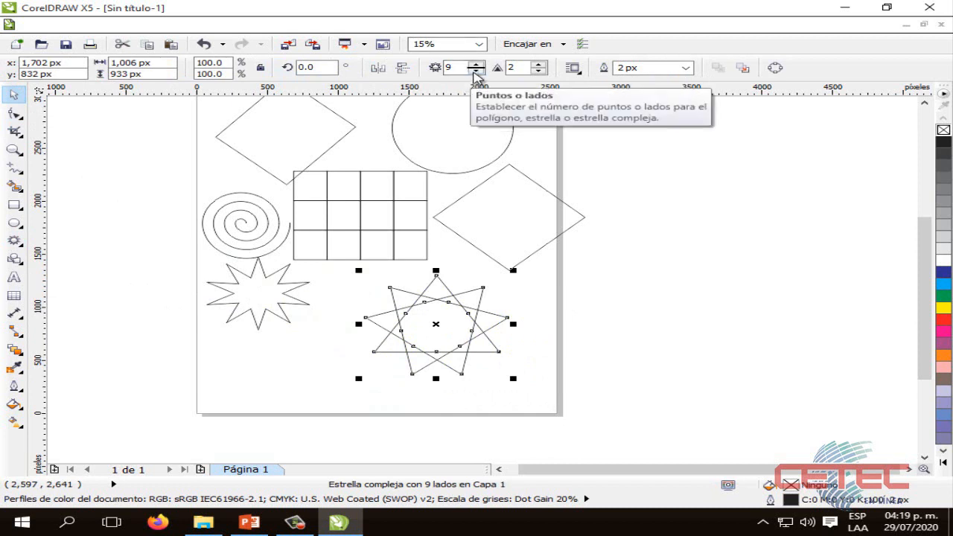
# Lower the complex star's point count to 5, and raise it step by step to 13
pyautogui.click(475, 70)
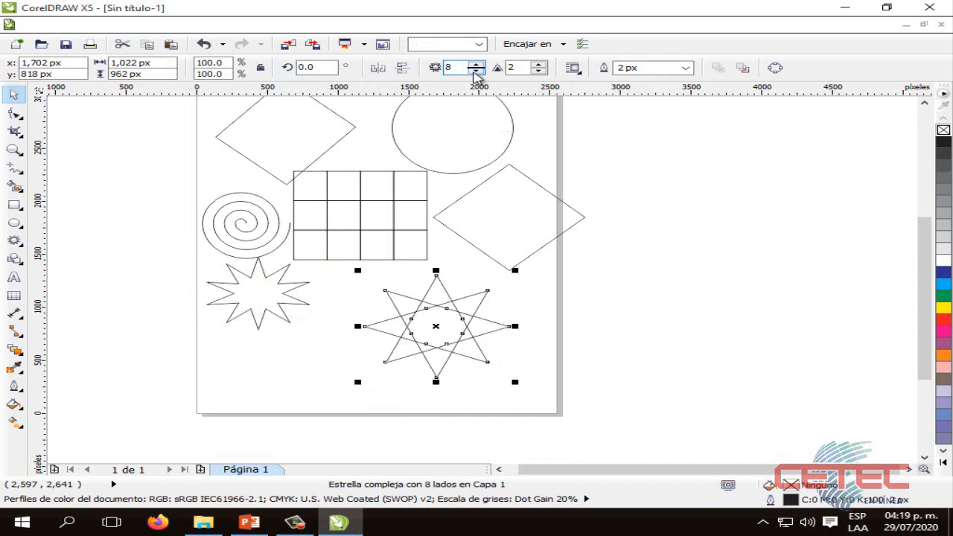
pyautogui.click(474, 72)
pyautogui.moveTo(475, 68); pyautogui.dragTo(486, 80)
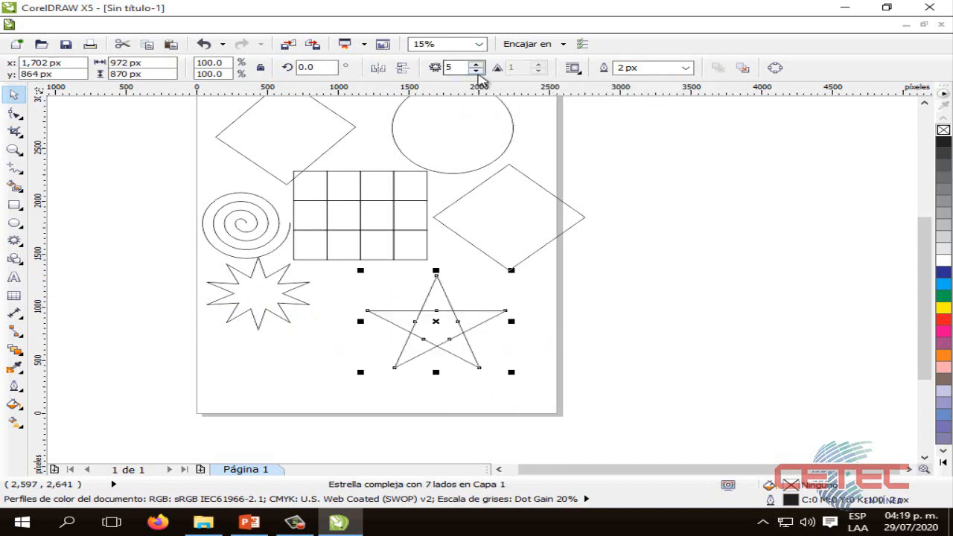
pyautogui.click(477, 72)
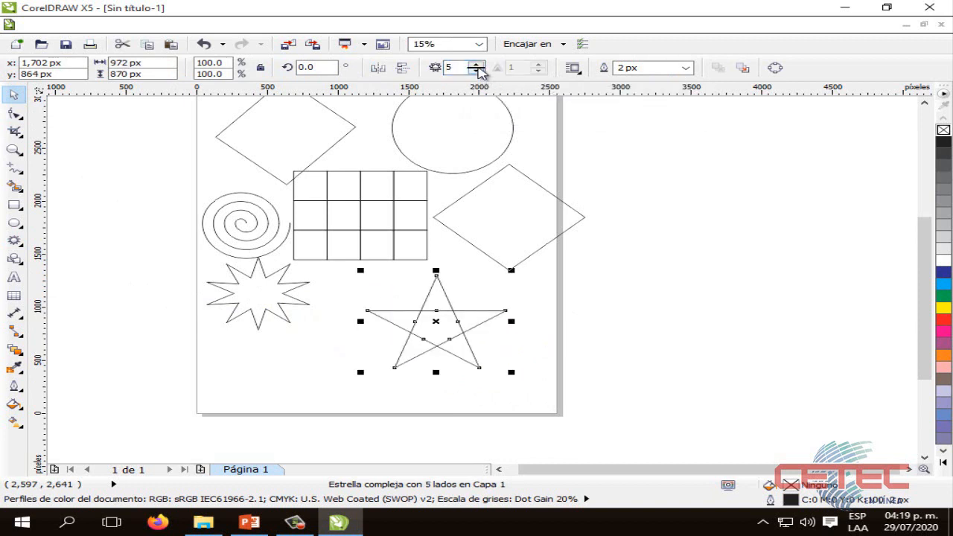
pyautogui.click(477, 64)
pyautogui.click(477, 64)
pyautogui.click(477, 64)
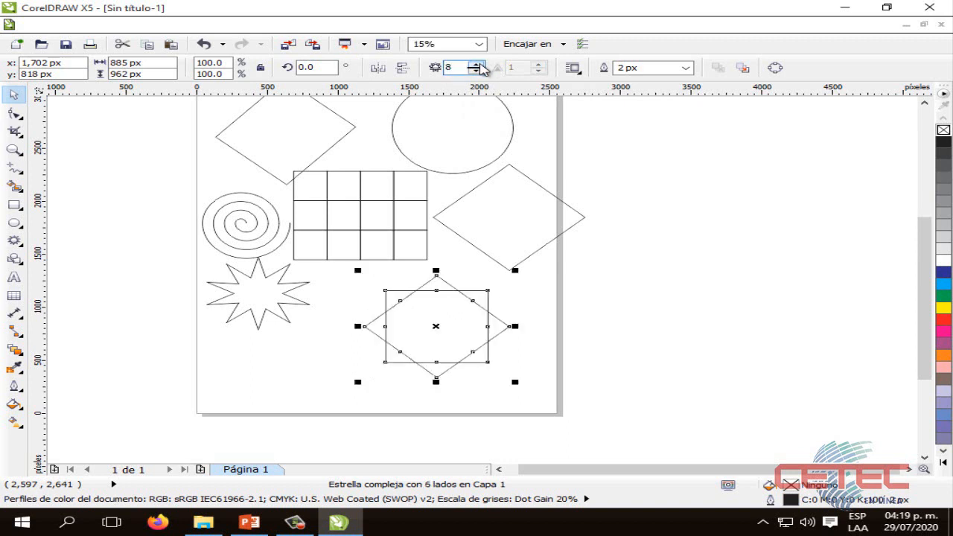
pyautogui.click(477, 64)
pyautogui.click(477, 64)
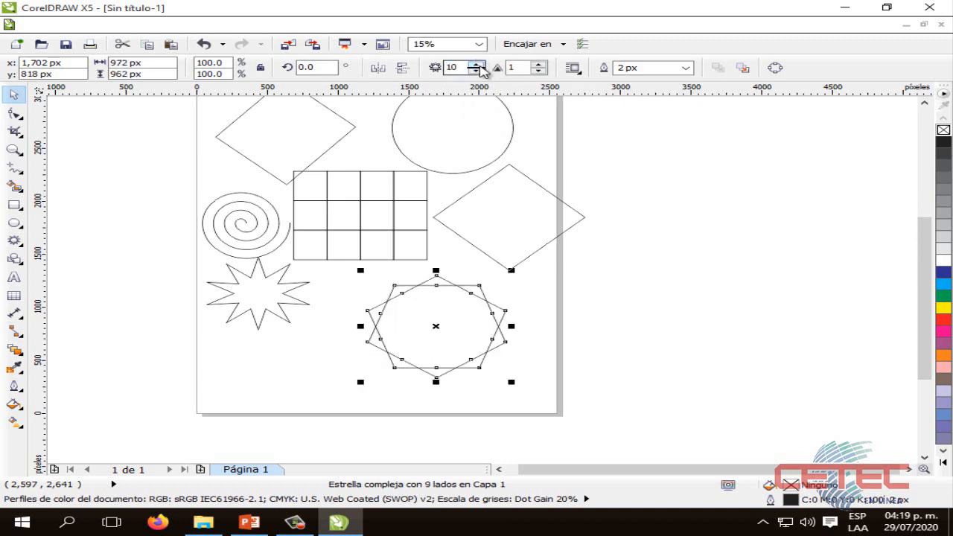
pyautogui.click(477, 64)
pyautogui.click(477, 64)
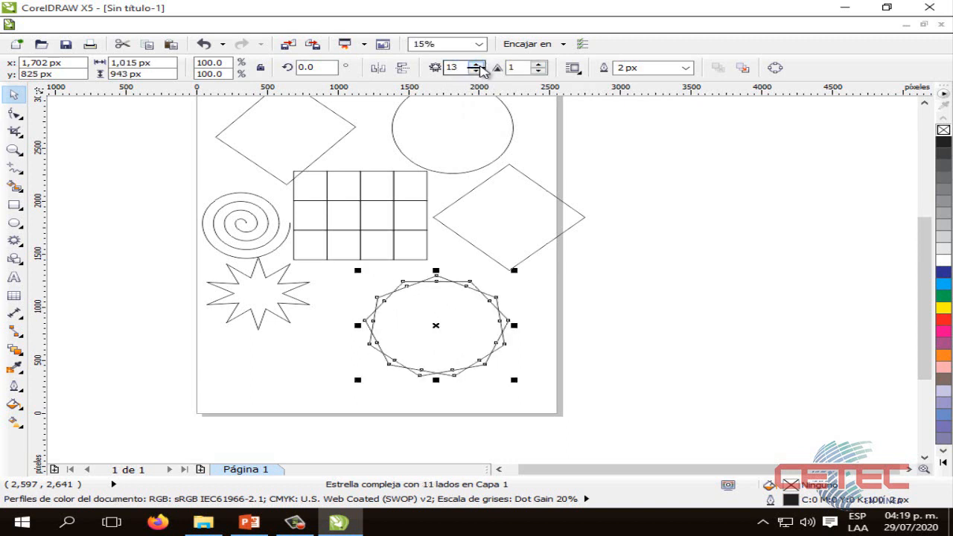
pyautogui.click(477, 64)
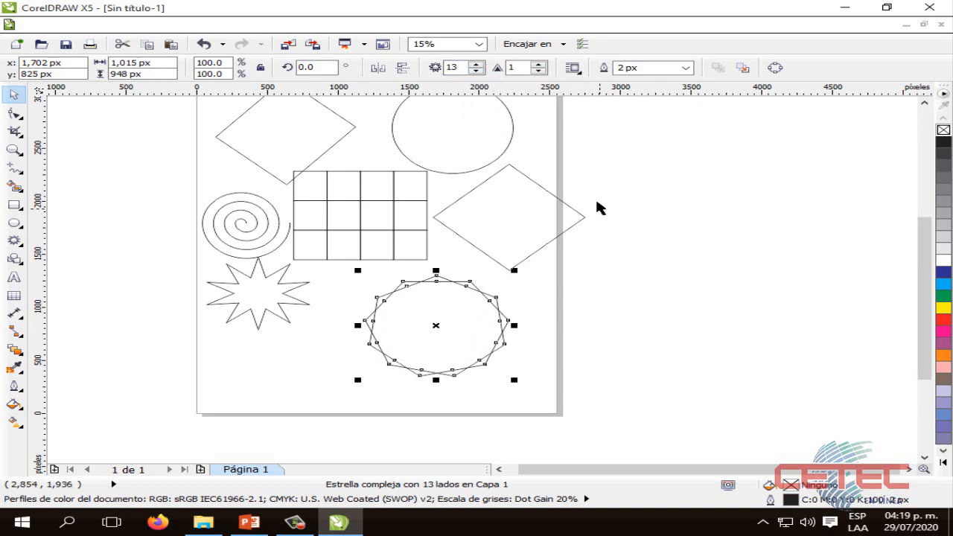
# Shrink the 13-pointed complex star to about 408 by 381 px, move it beside the ten-pointed star, and deselect it
pyautogui.moveTo(512, 377); pyautogui.dragTo(432, 340)
pyautogui.click(379, 292)
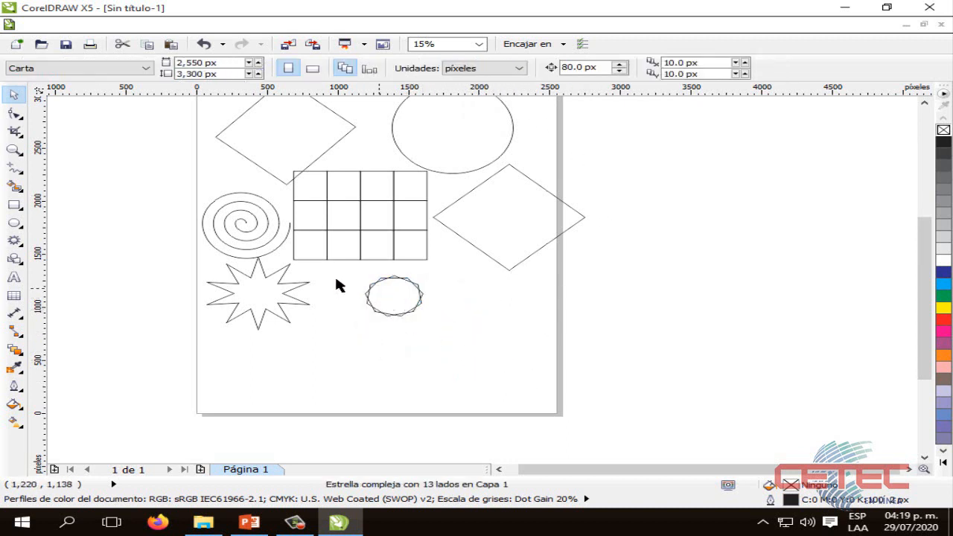
pyautogui.click(374, 281)
pyautogui.moveTo(379, 283); pyautogui.dragTo(335, 277)
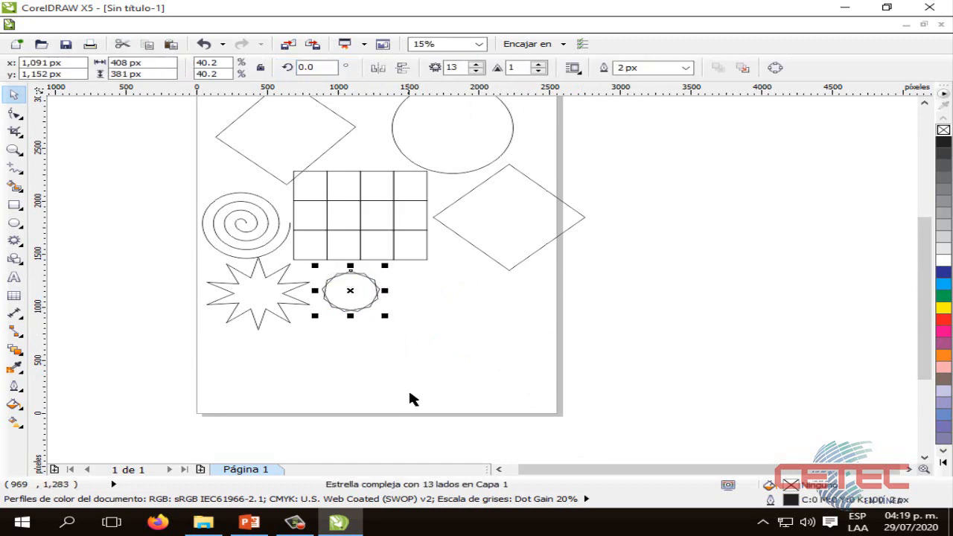
pyautogui.click(409, 393)
# Switch to the PowerPoint presentation and show the slide about the Formas básicas tool
pyautogui.click(249, 521)
pyautogui.click(598, 371)
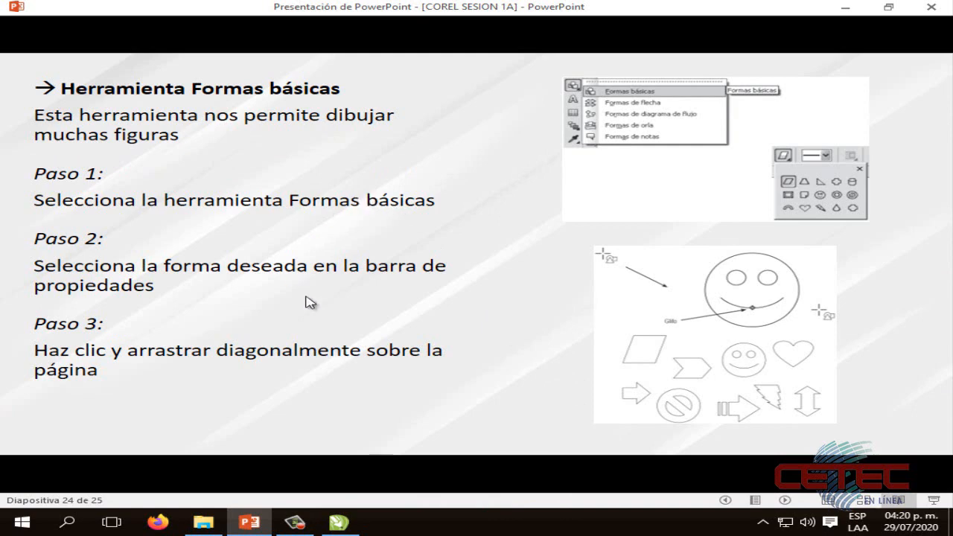
# Switch back to CorelDRAW and draw a heart with the Formas básicas tool, about 883 by 712 px, below the four-sided polygon
pyautogui.click(339, 522)
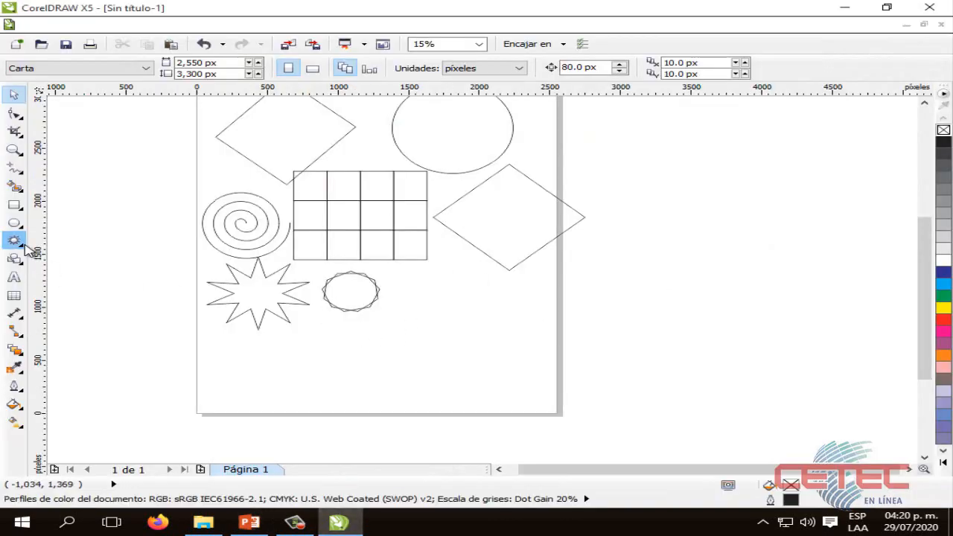
pyautogui.click(23, 247)
pyautogui.click(22, 246)
pyautogui.click(18, 260)
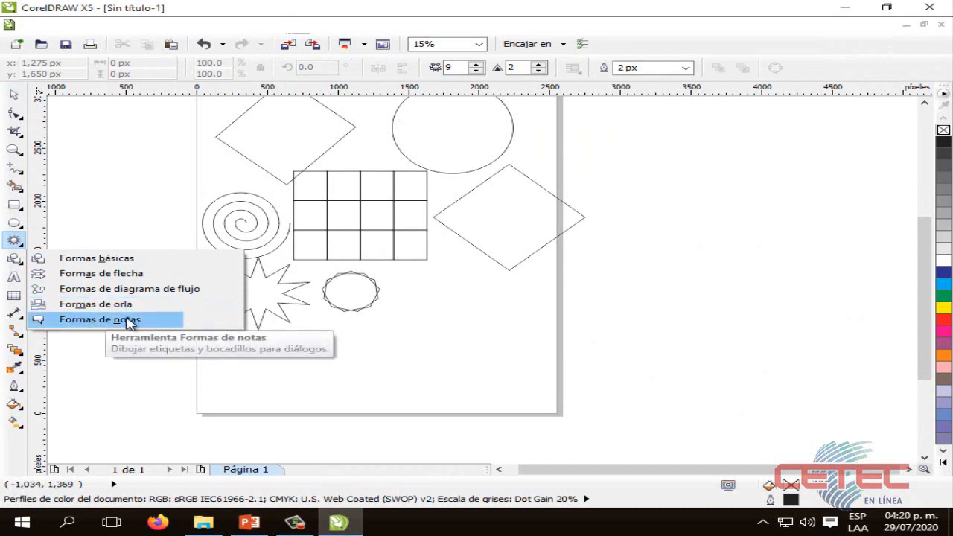
pyautogui.click(95, 262)
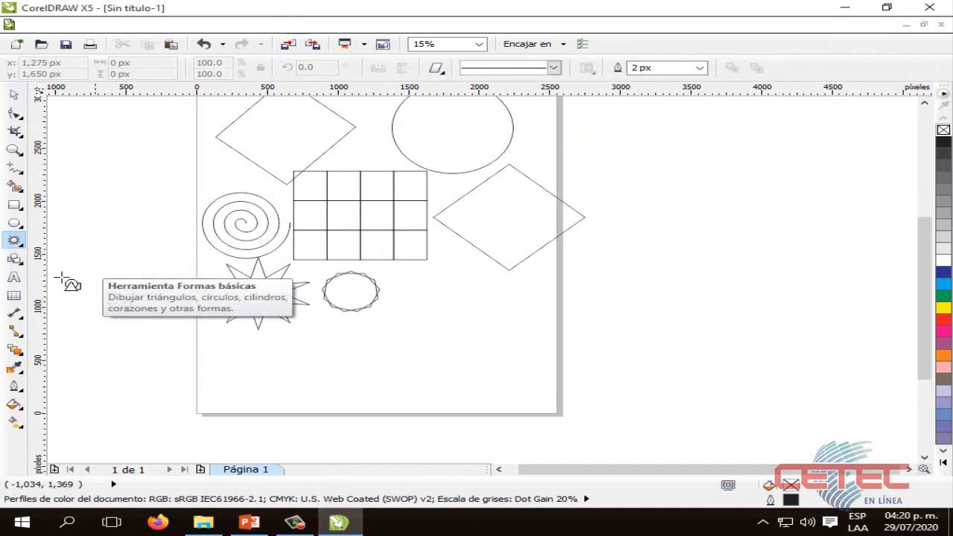
pyautogui.click(437, 69)
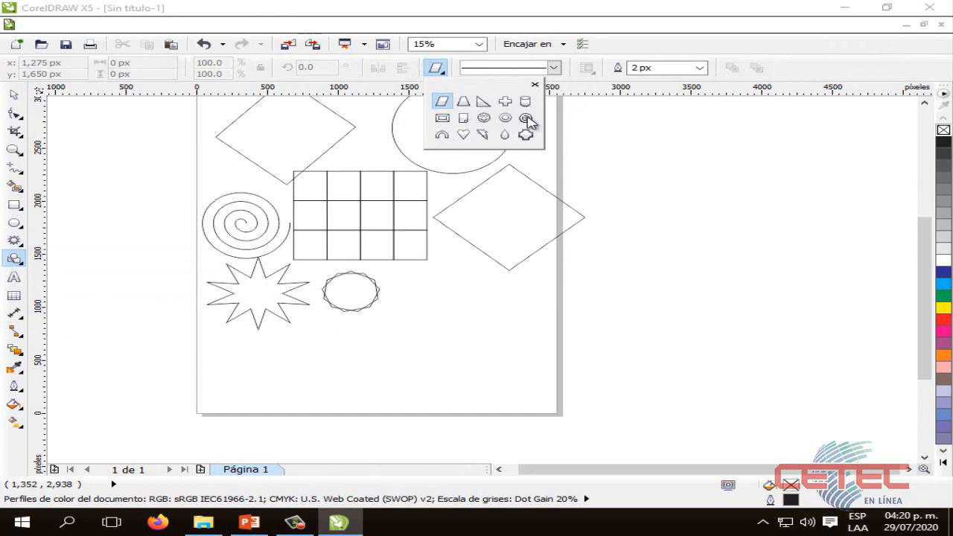
pyautogui.click(462, 135)
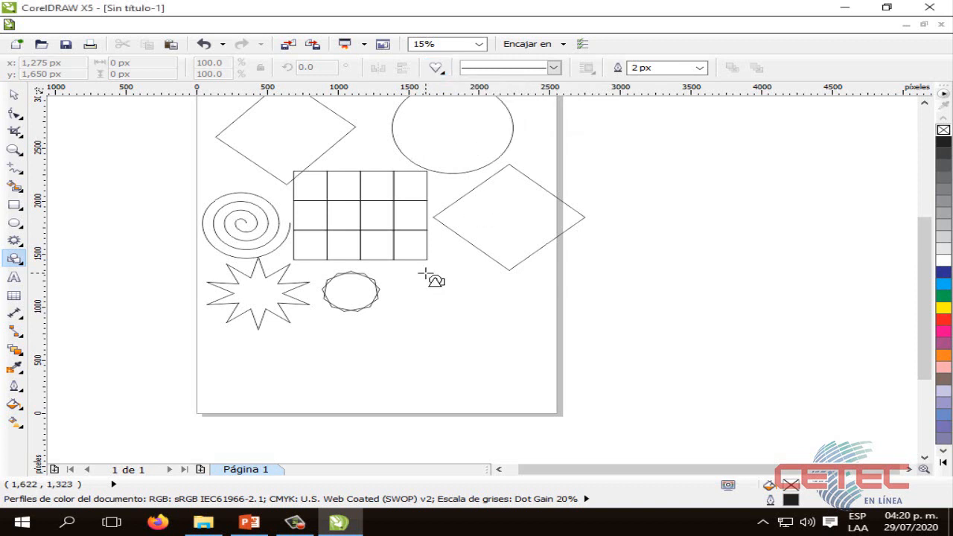
pyautogui.moveTo(418, 296)
pyautogui.mouseDown()
pyautogui.moveTo(436, 316)
pyautogui.moveTo(548, 375)
pyautogui.mouseUp()
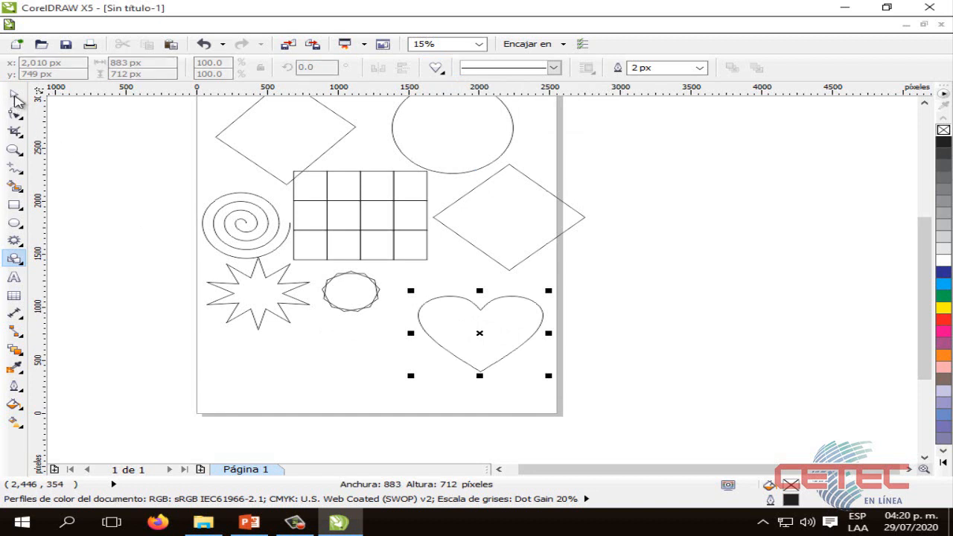
# Move the heart up and left so it sits beside the complex star, and deselect it
pyautogui.press('space')
pyautogui.click(521, 340)
pyautogui.moveTo(505, 346); pyautogui.dragTo(464, 311)
pyautogui.click(552, 330)
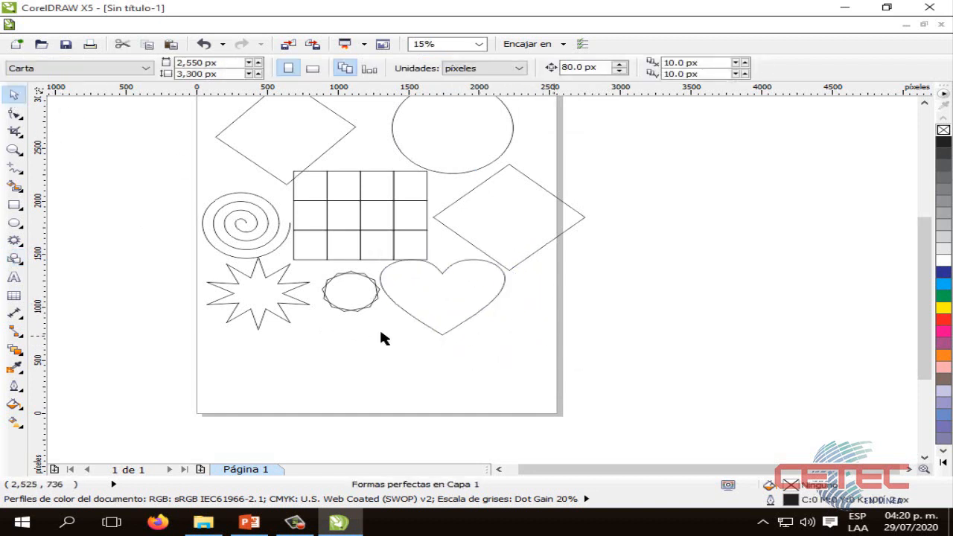
# Draw a right-pointing arrow about 718 by 408 px below the ten-pointed star with the Formas de flecha tool
pyautogui.click(18, 260)
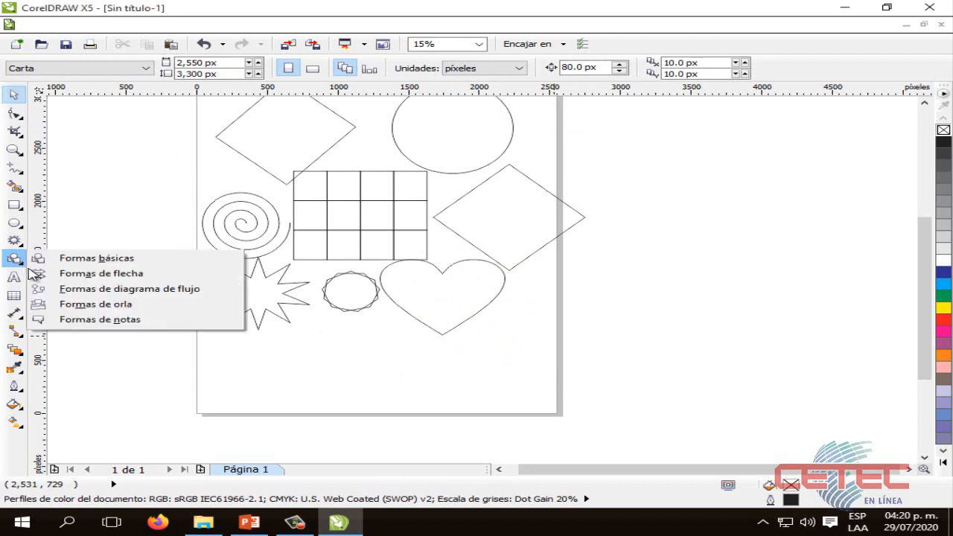
pyautogui.click(88, 281)
pyautogui.click(88, 281)
pyautogui.click(438, 69)
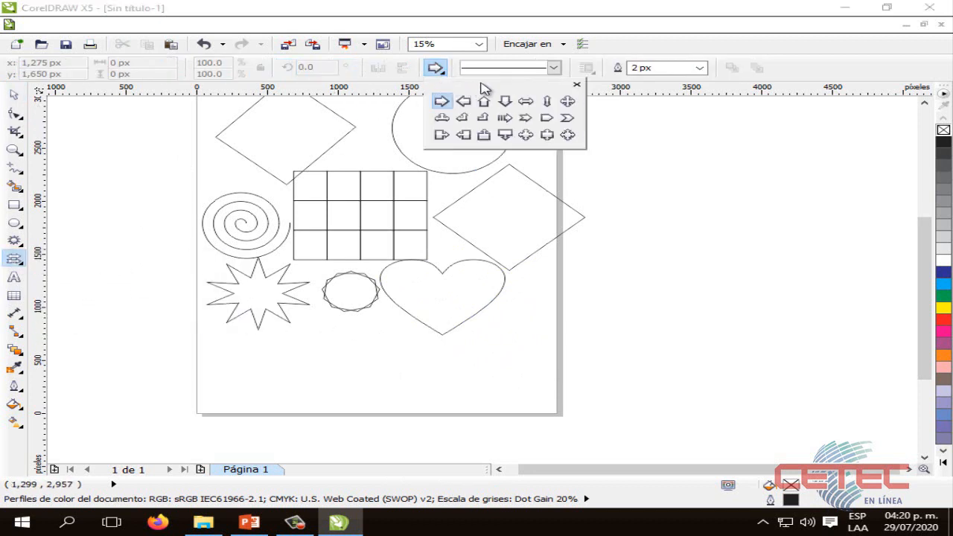
pyautogui.click(443, 103)
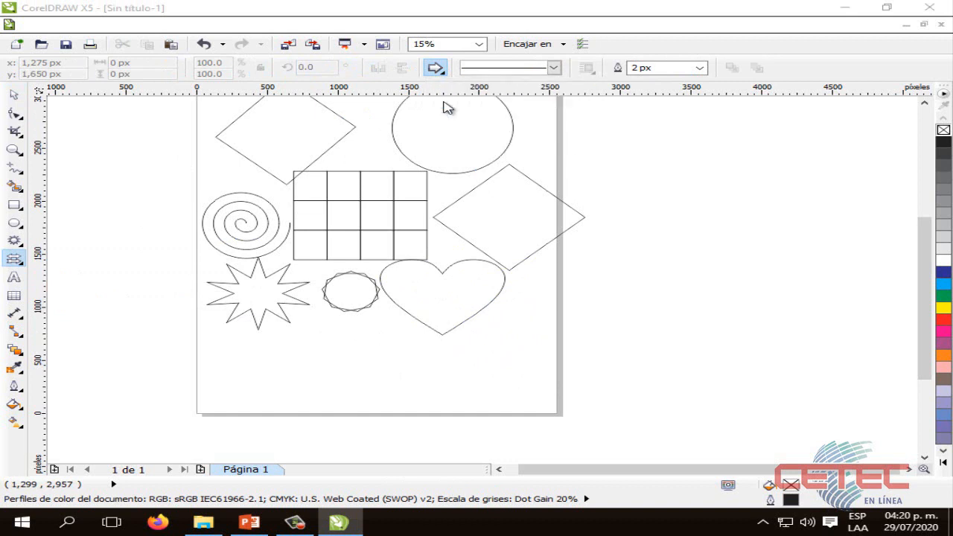
pyautogui.moveTo(225, 351); pyautogui.dragTo(328, 399)
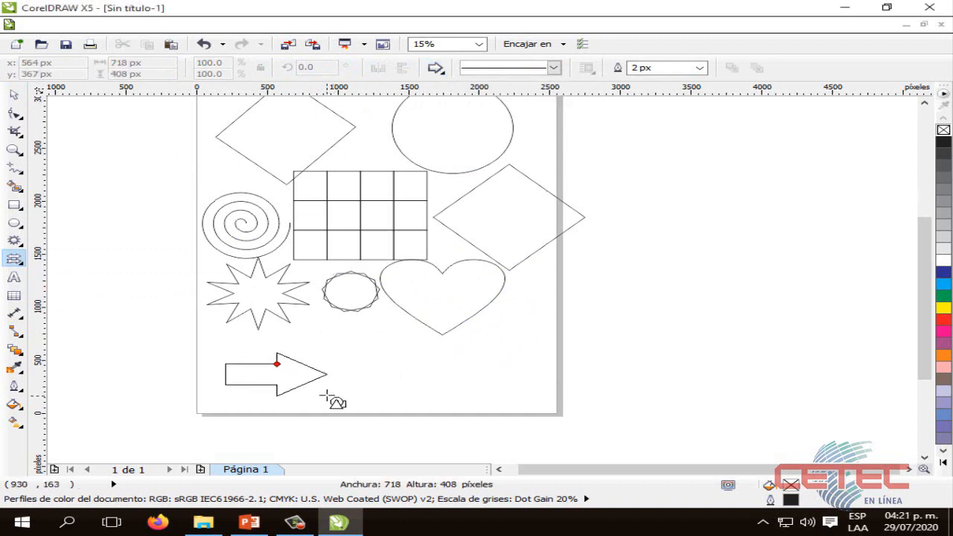
# Draw a wavy flowchart shape about 989 by 448 px beside the arrow, and shift it slightly up and left
pyautogui.click(15, 258)
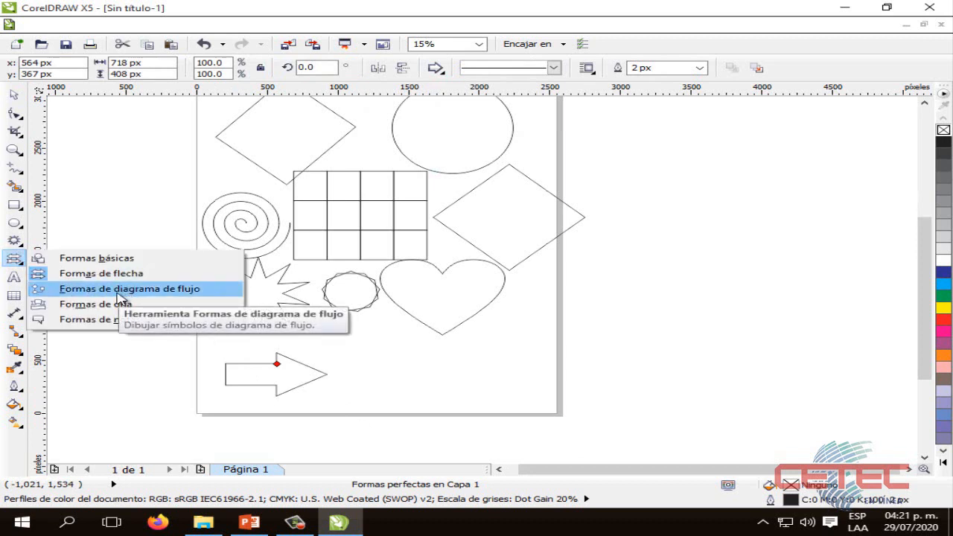
pyautogui.click(123, 289)
pyautogui.click(437, 68)
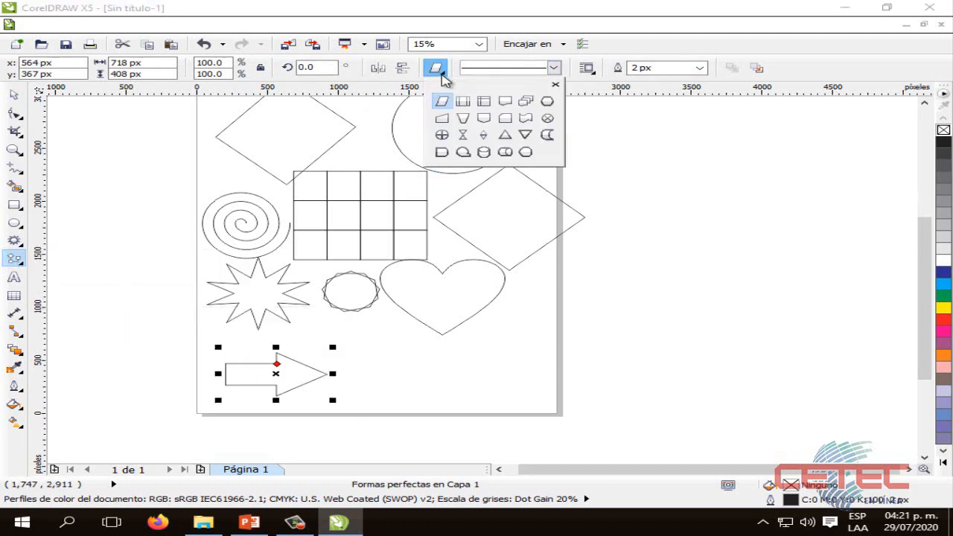
pyautogui.click(526, 120)
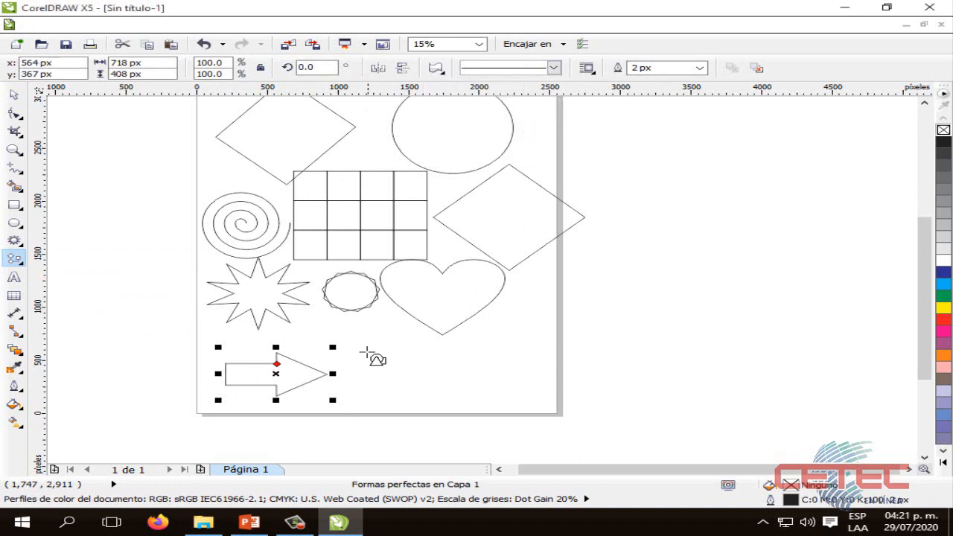
pyautogui.moveTo(356, 348); pyautogui.dragTo(497, 410)
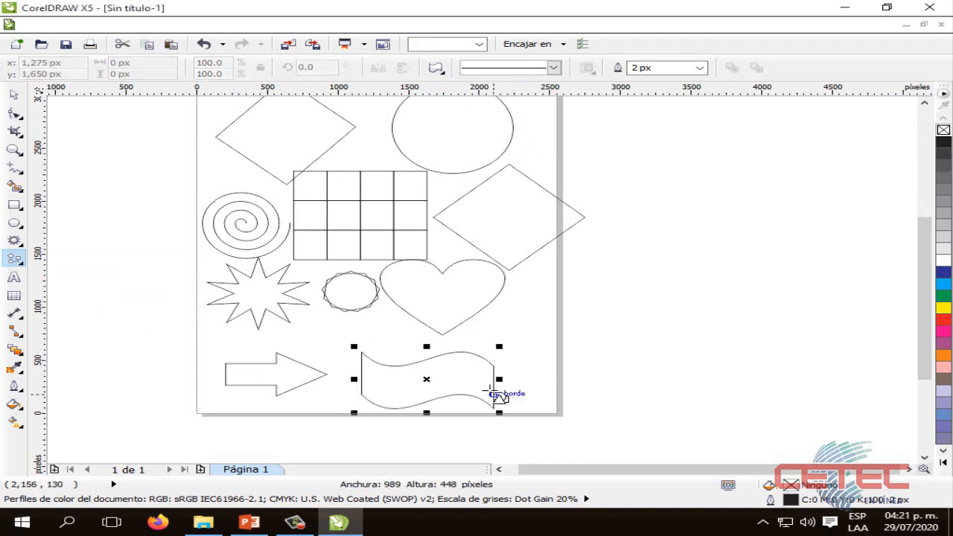
pyautogui.press('space')
pyautogui.moveTo(442, 377)
pyautogui.mouseDown()
pyautogui.moveTo(436, 356)
pyautogui.moveTo(437, 366)
pyautogui.mouseUp()
pyautogui.click(531, 361)
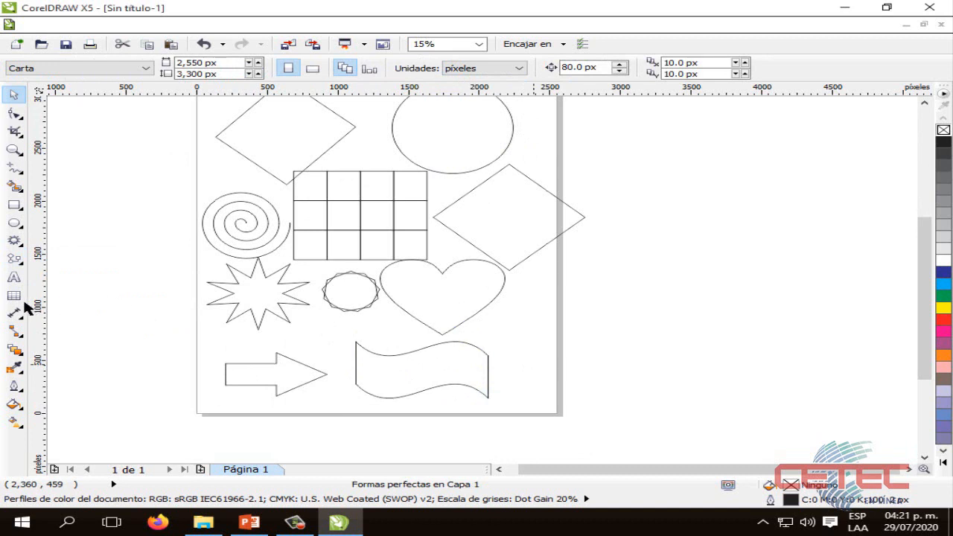
# Draw a jagged explosion shape about 1,292 by 950 px to the right of the page with the Formas de orla tool
pyautogui.click(15, 259)
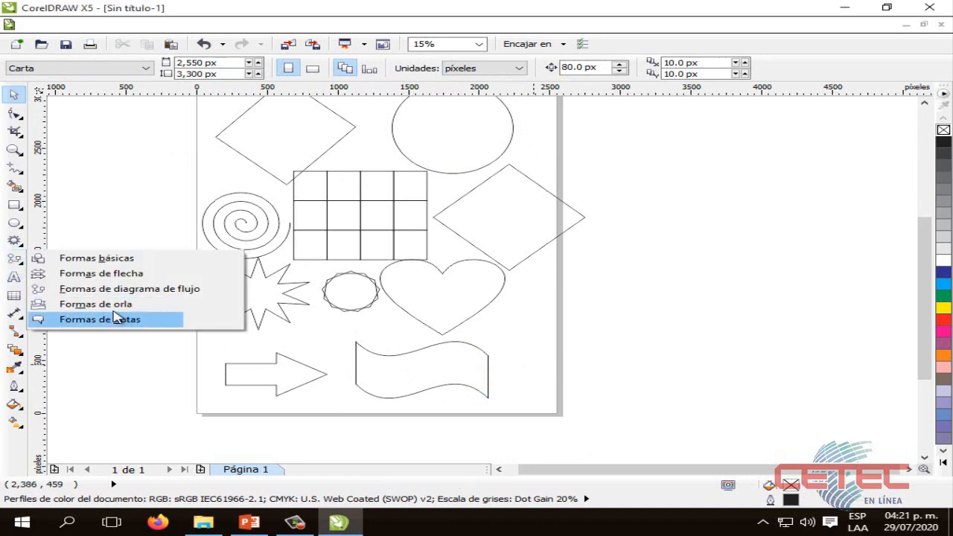
pyautogui.click(121, 305)
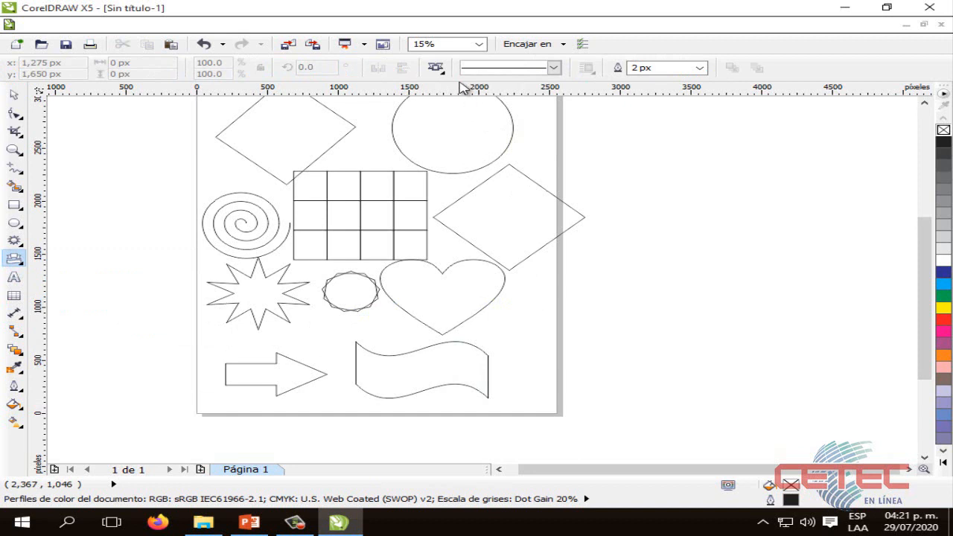
pyautogui.click(436, 68)
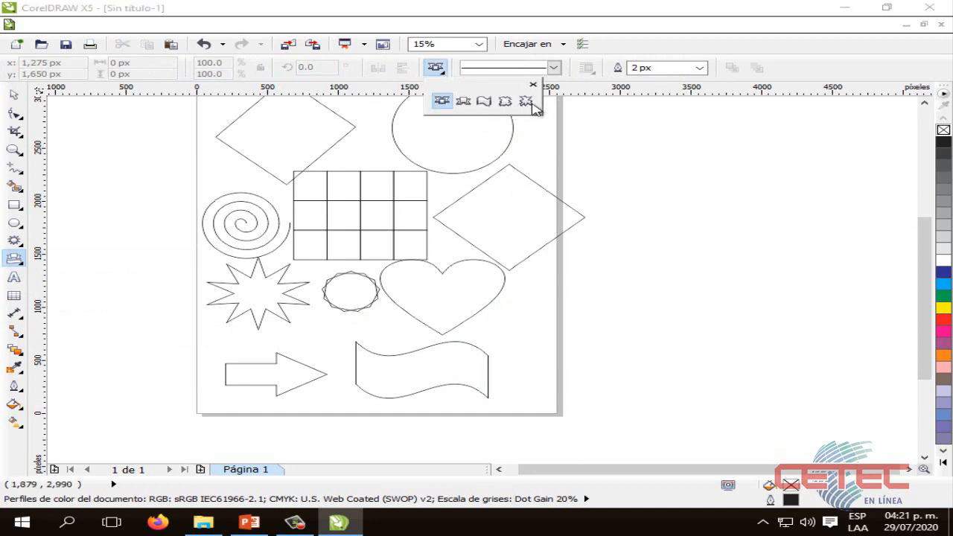
pyautogui.click(530, 103)
pyautogui.moveTo(581, 290); pyautogui.dragTo(769, 394)
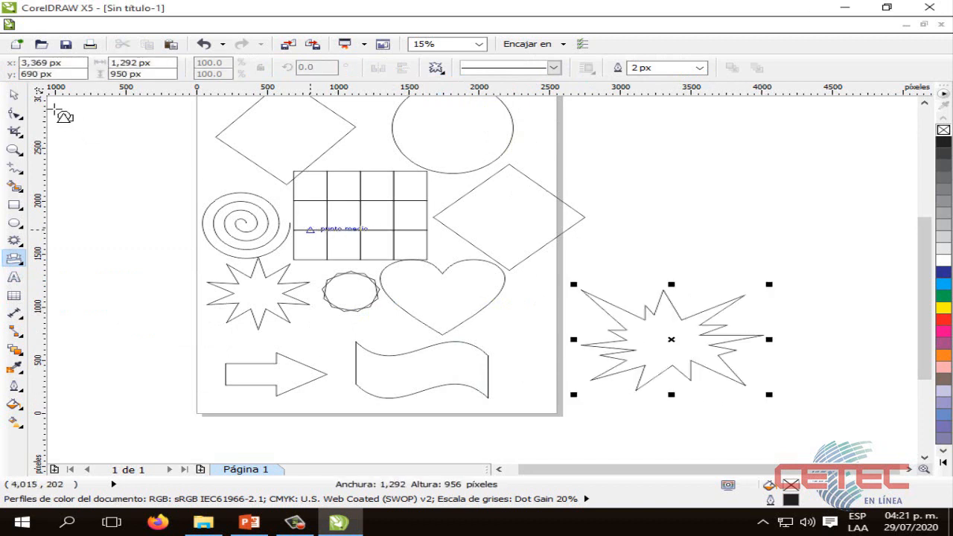
pyautogui.click(13, 94)
pyautogui.click(703, 342)
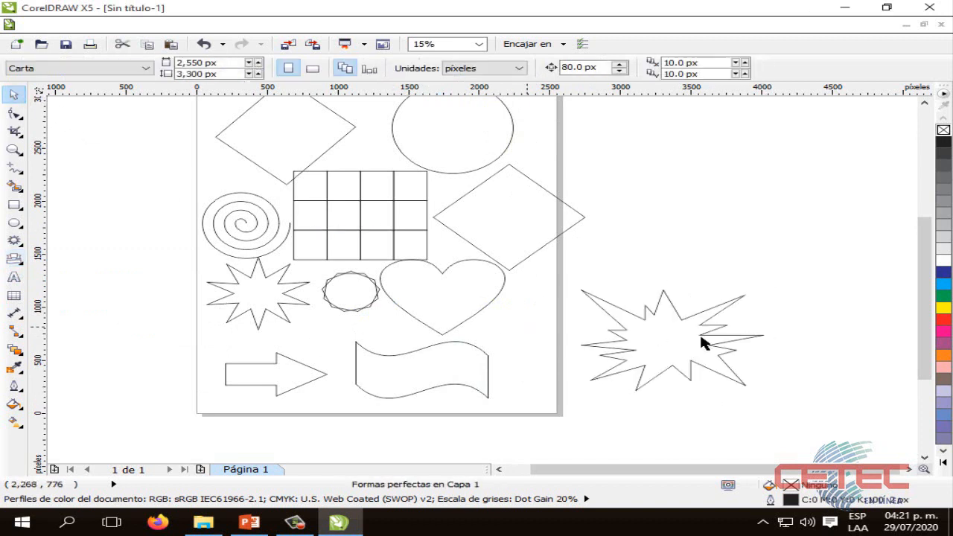
# Draw an oval callout about 843 by 674 px with the Formas de notas tool, move it above the explosion shape, and deselect it
pyautogui.click(25, 261)
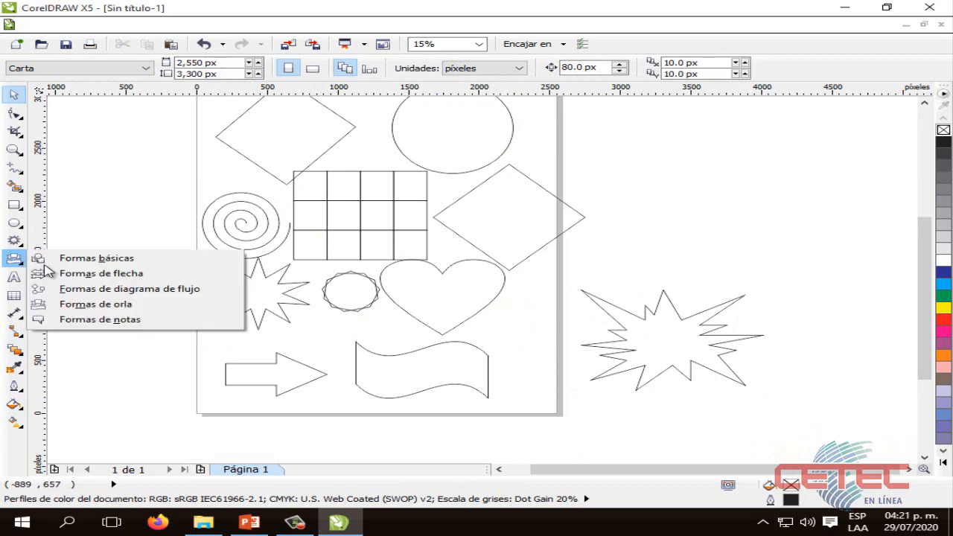
pyautogui.click(93, 325)
pyautogui.click(436, 68)
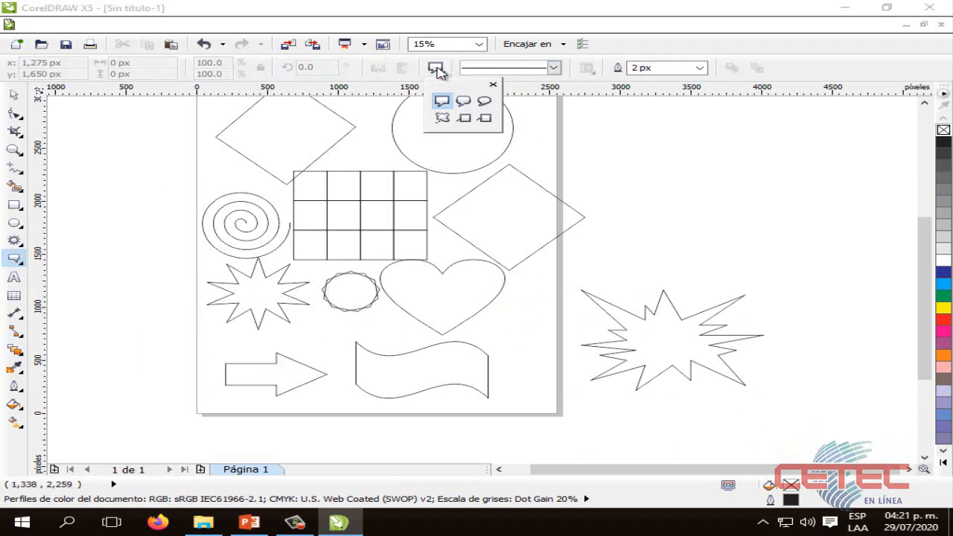
pyautogui.click(484, 101)
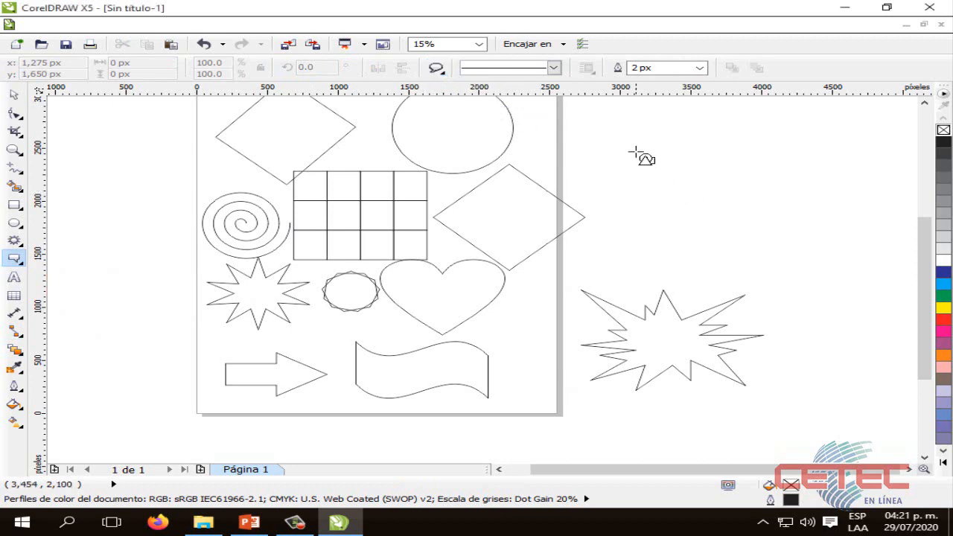
pyautogui.moveTo(634, 152); pyautogui.dragTo(526, 117)
pyautogui.press('space')
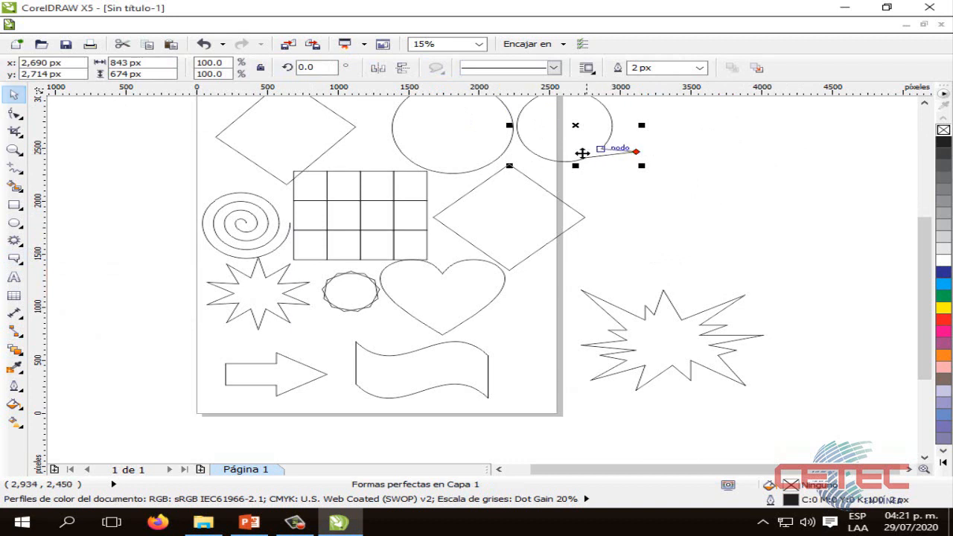
pyautogui.moveTo(582, 153); pyautogui.dragTo(663, 270)
pyautogui.click(773, 276)
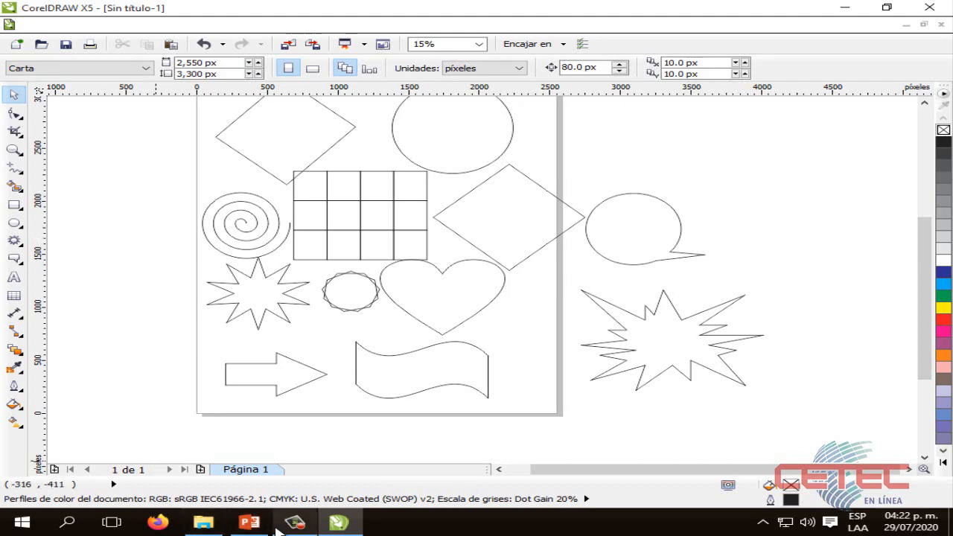
# Switch to PowerPoint to review the Herramienta de Dibujo inteligente slide, and return to CorelDRAW
pyautogui.click(249, 522)
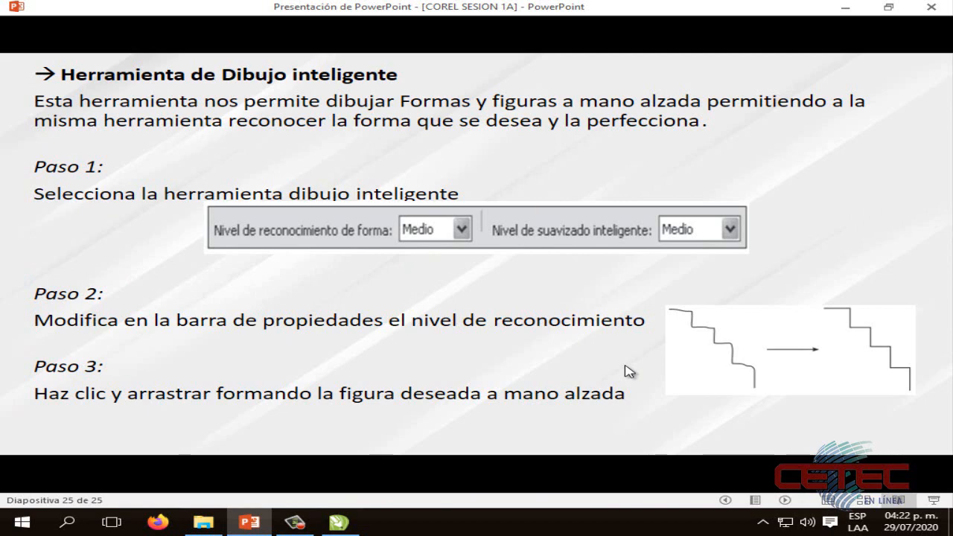
pyautogui.click(845, 8)
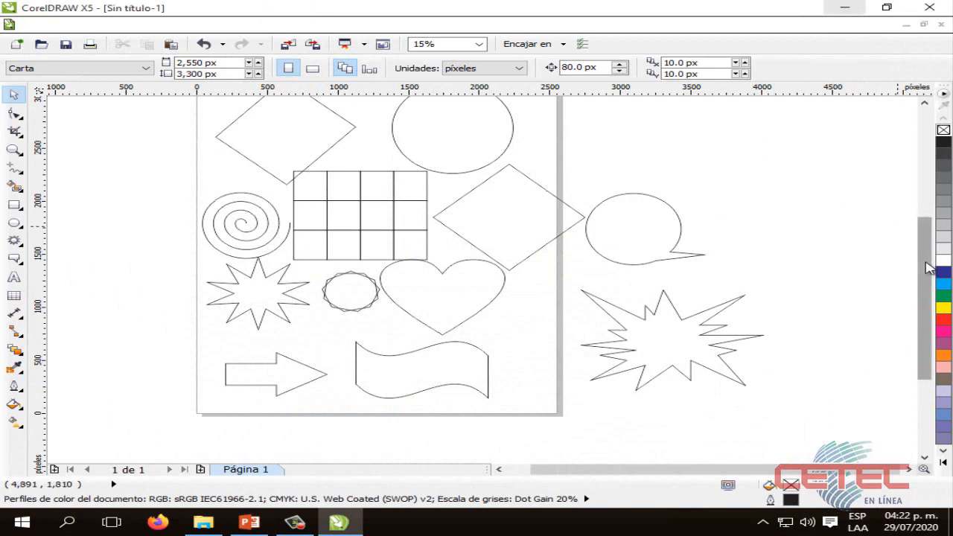
# Activate the Dibujo inteligente tool and set both its shape recognition and smart smoothing levels to Alto
pyautogui.scroll(3, 928, 268)
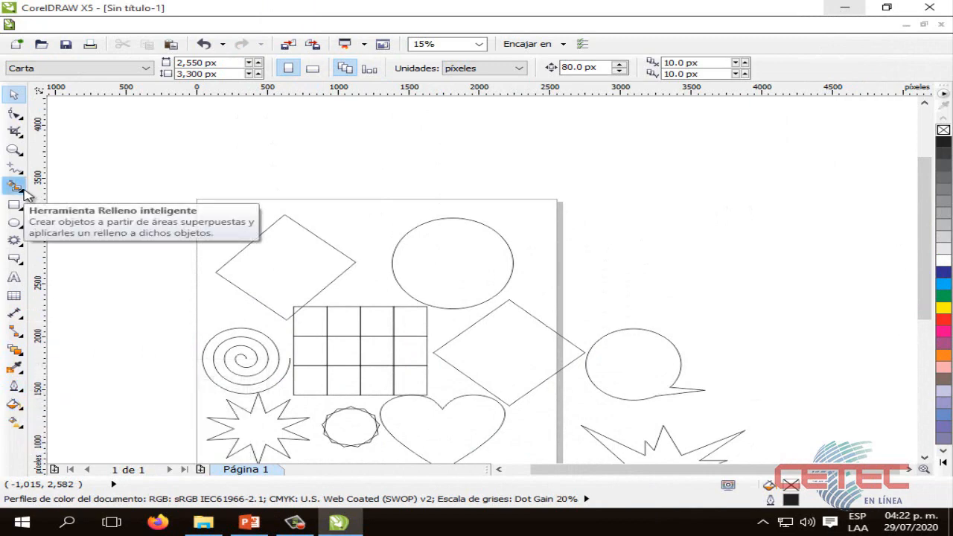
pyautogui.click(22, 192)
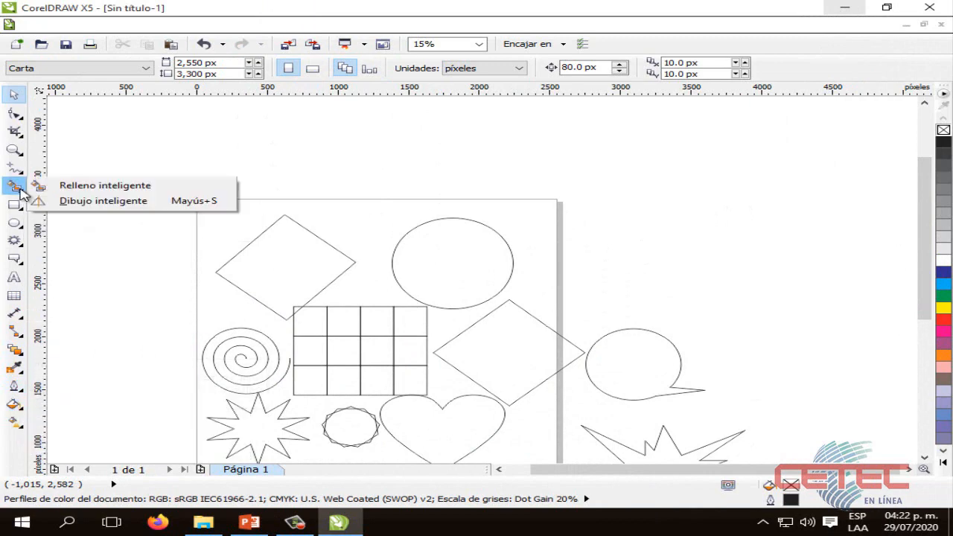
pyautogui.click(112, 201)
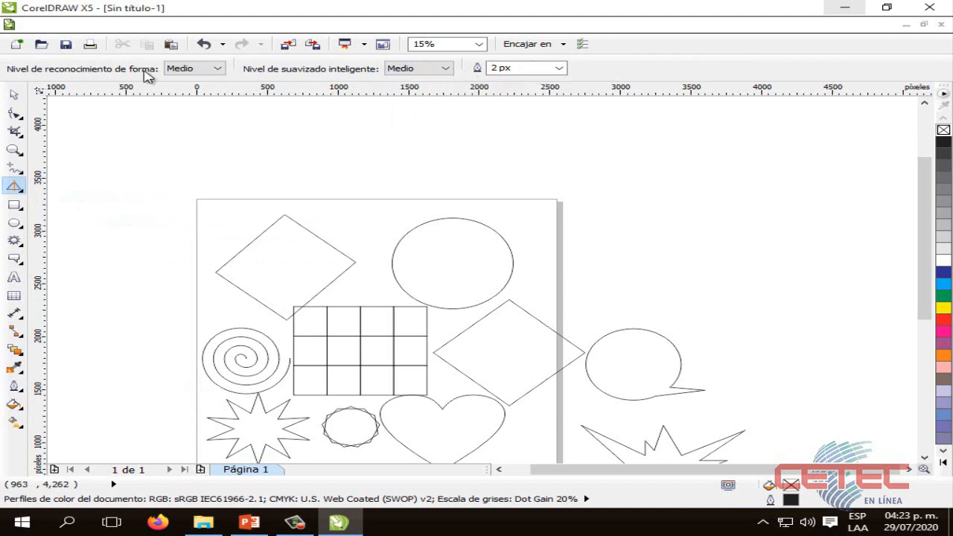
pyautogui.click(215, 69)
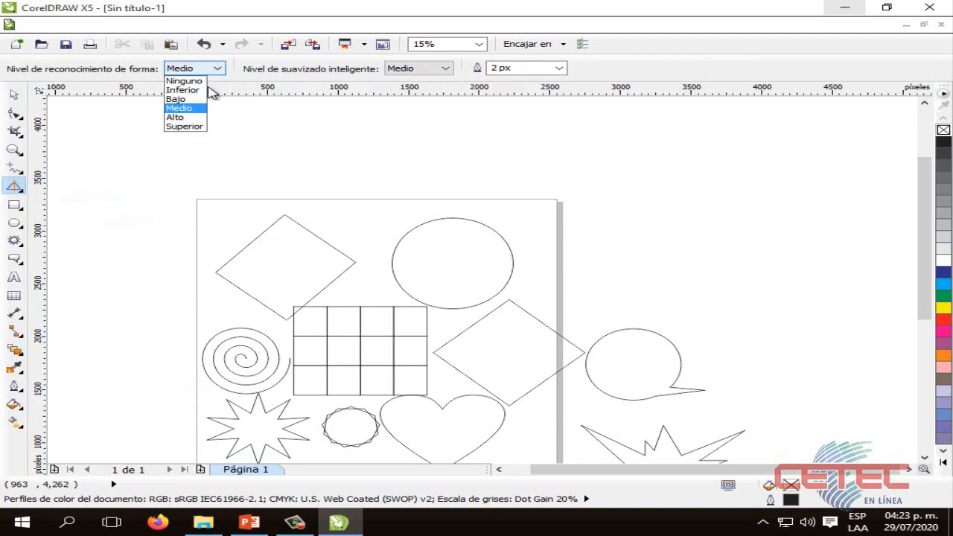
pyautogui.click(180, 117)
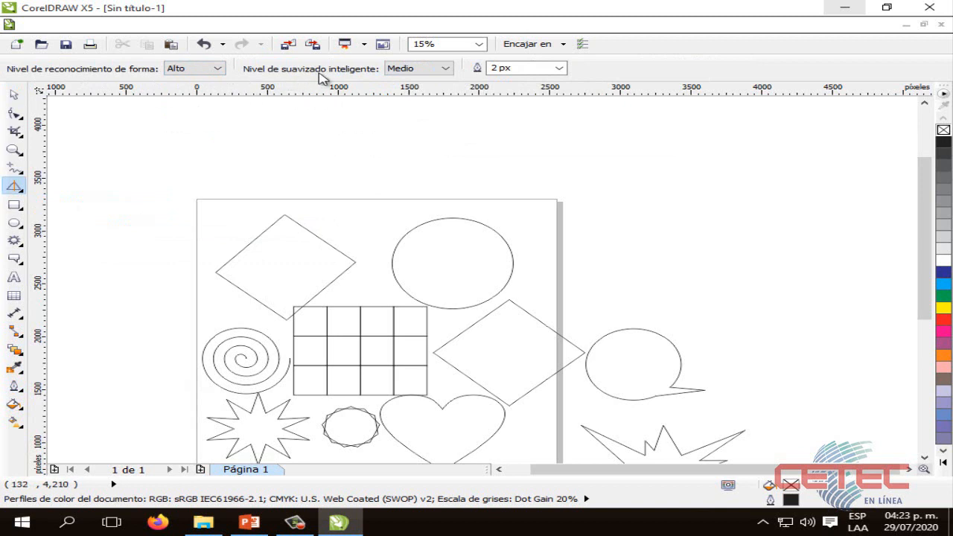
pyautogui.click(443, 69)
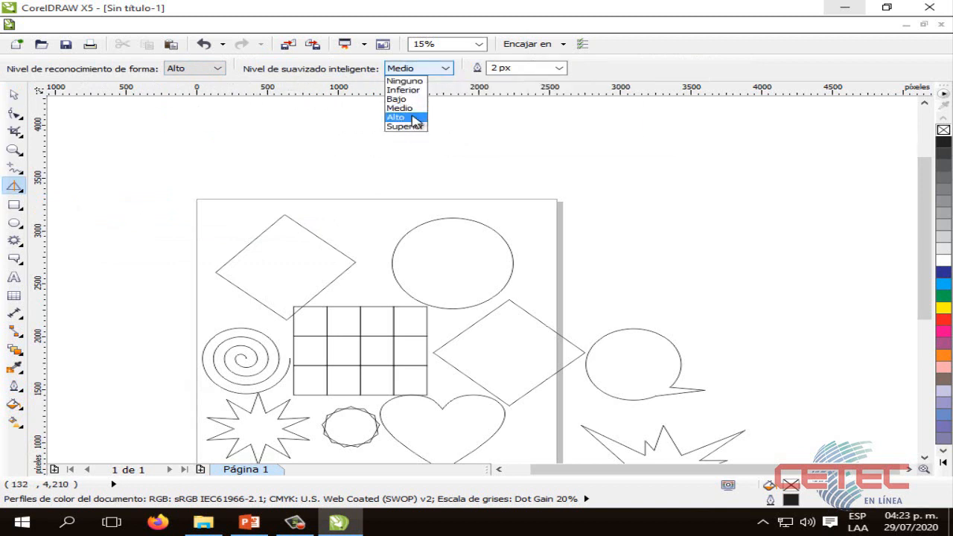
pyautogui.click(394, 121)
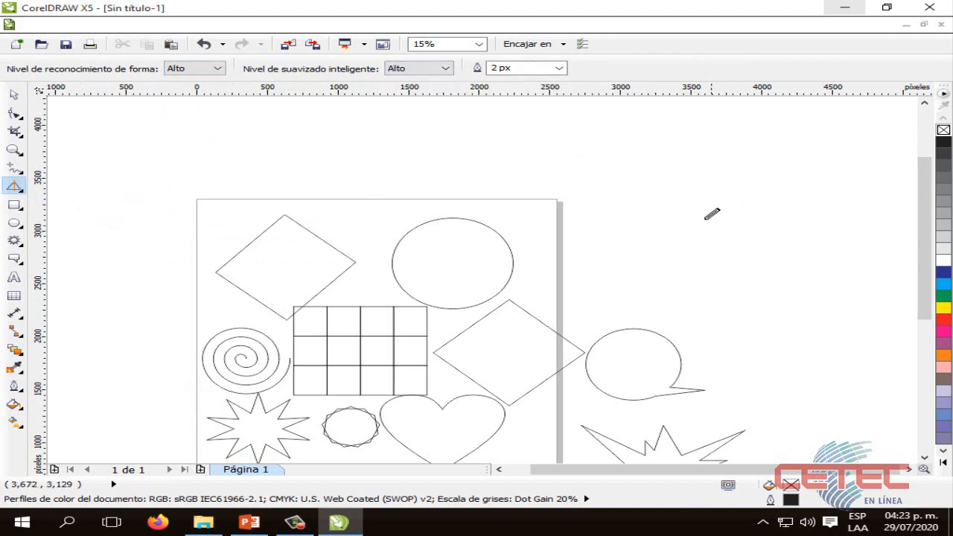
# Sketch a descending staircase line about 1,052 by 696 px to the right of the page with Dibujo inteligente, and deselect it
pyautogui.scroll(3, 692, 217)
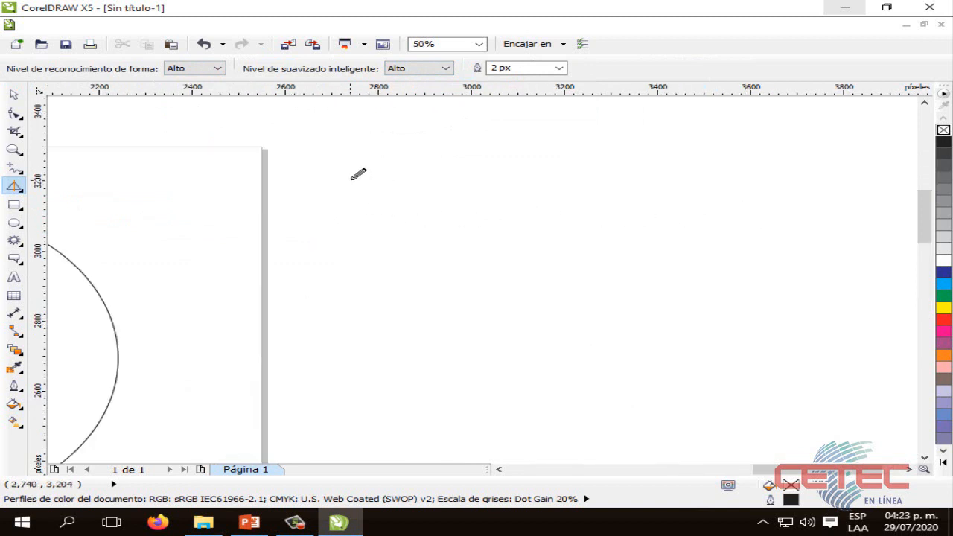
pyautogui.moveTo(352, 180)
pyautogui.mouseDown()
pyautogui.moveTo(430, 179)
pyautogui.moveTo(434, 219)
pyautogui.moveTo(445, 223)
pyautogui.moveTo(516, 221)
pyautogui.moveTo(516, 260)
pyautogui.moveTo(595, 272)
pyautogui.mouseUp()
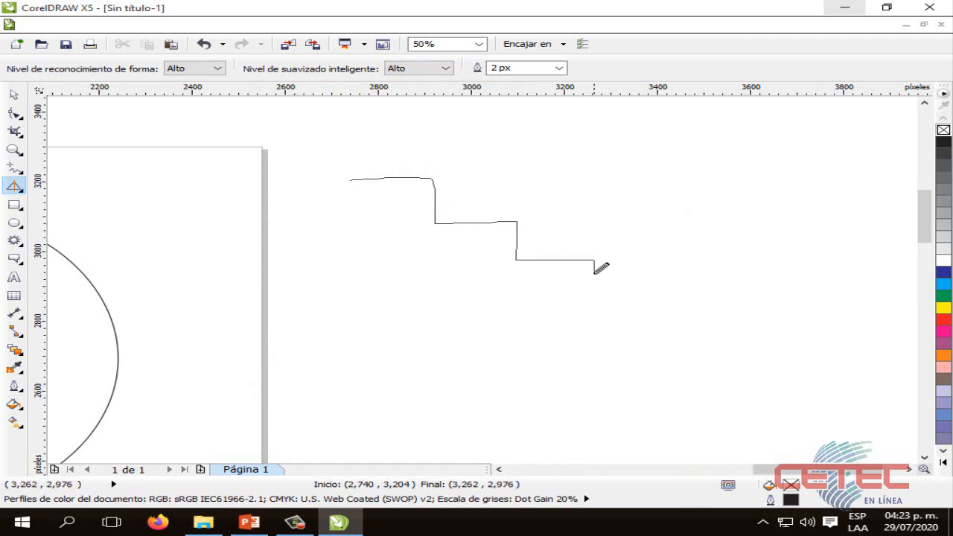
pyautogui.moveTo(594, 312)
pyautogui.mouseDown()
pyautogui.moveTo(679, 316)
pyautogui.moveTo(672, 357)
pyautogui.moveTo(771, 352)
pyautogui.moveTo(758, 396)
pyautogui.moveTo(784, 391)
pyautogui.moveTo(775, 374)
pyautogui.moveTo(842, 384)
pyautogui.moveTo(836, 421)
pyautogui.mouseUp()
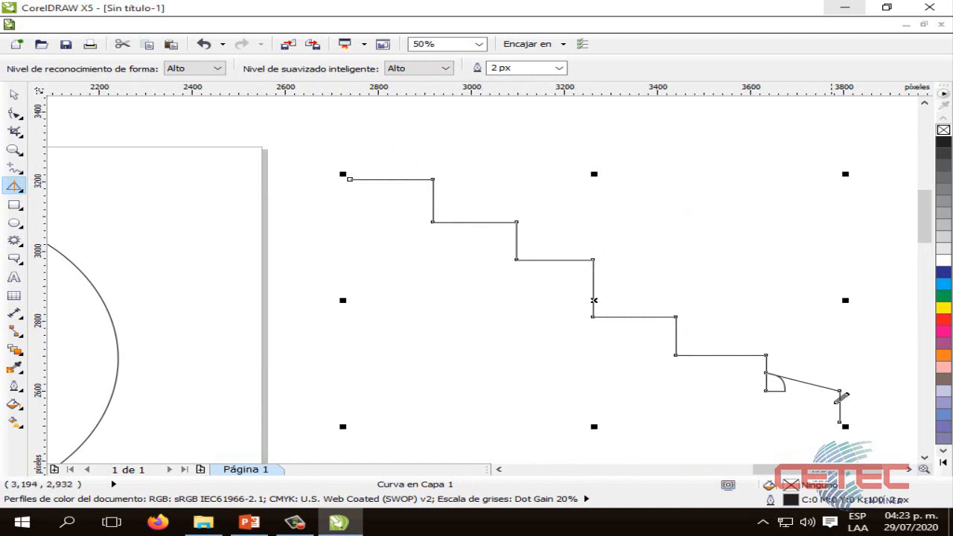
pyautogui.click(14, 95)
pyautogui.click(704, 401)
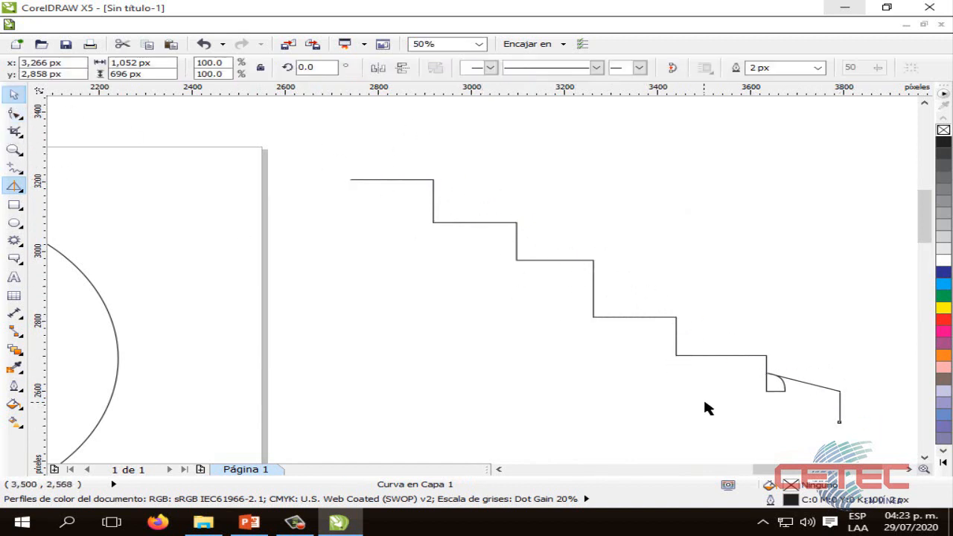
pyautogui.click(799, 396)
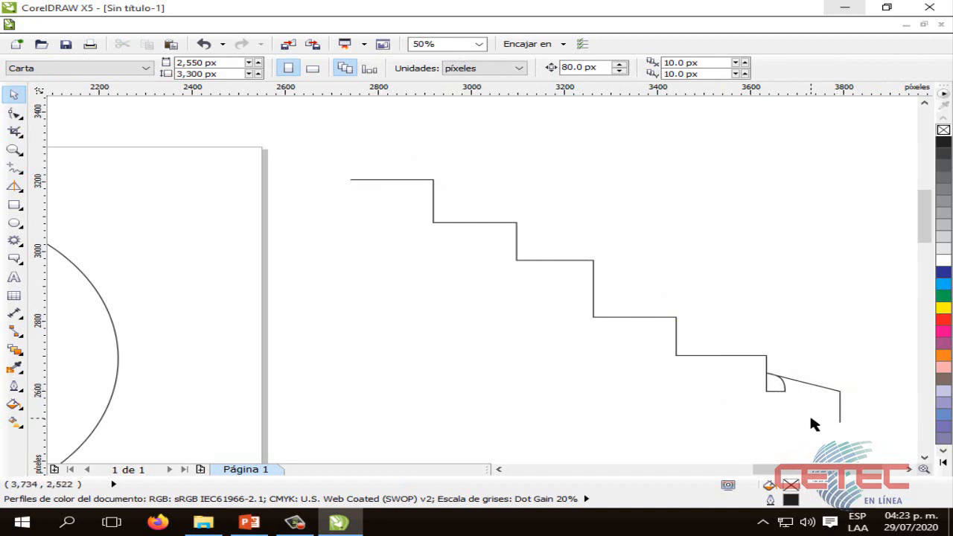
# Sketch an ellipse above the staircase with Dibujo inteligente, move it beneath the upper steps, and deselect it
pyautogui.click(13, 185)
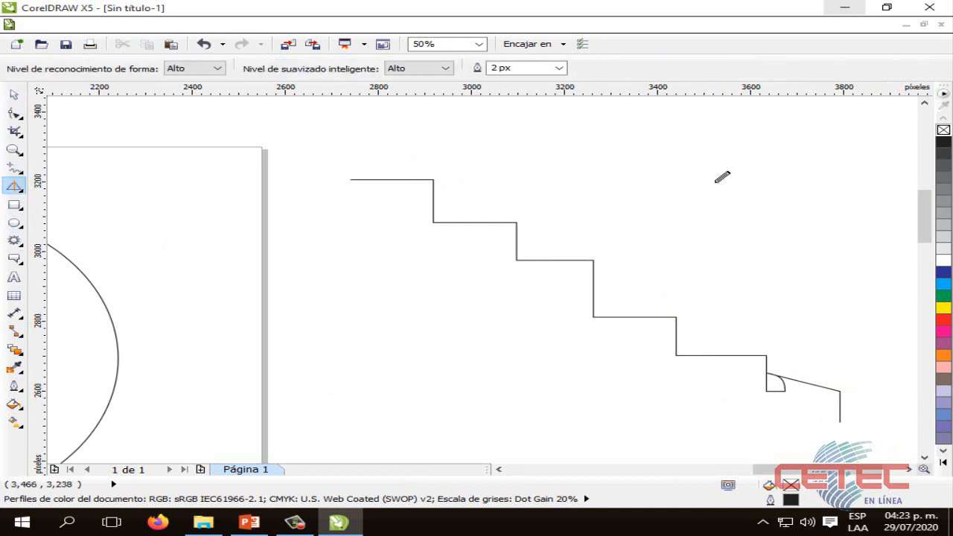
pyautogui.moveTo(749, 170); pyautogui.dragTo(694, 183)
pyautogui.moveTo(708, 227)
pyautogui.mouseDown()
pyautogui.moveTo(751, 240)
pyautogui.moveTo(790, 234)
pyautogui.mouseUp()
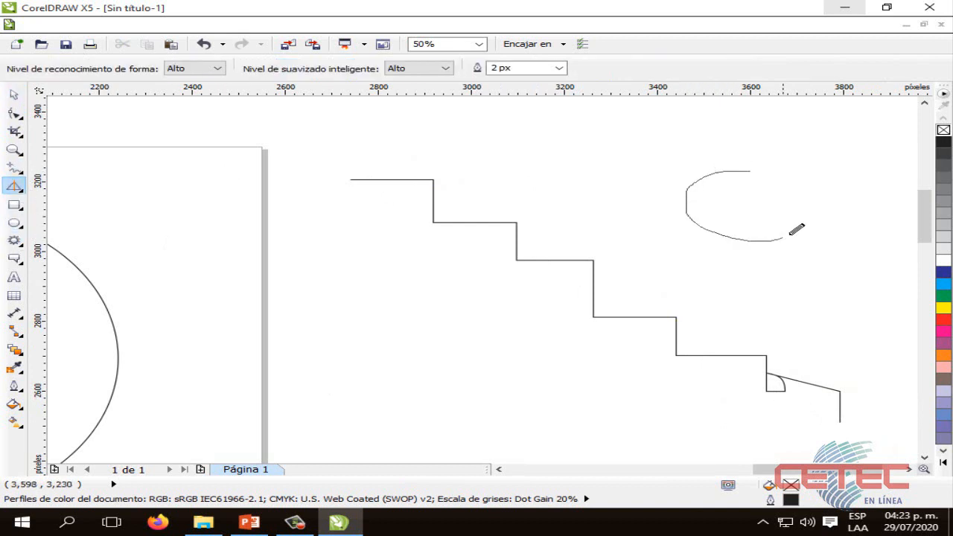
pyautogui.moveTo(809, 194)
pyautogui.mouseDown()
pyautogui.moveTo(772, 166)
pyautogui.moveTo(747, 171)
pyautogui.mouseUp()
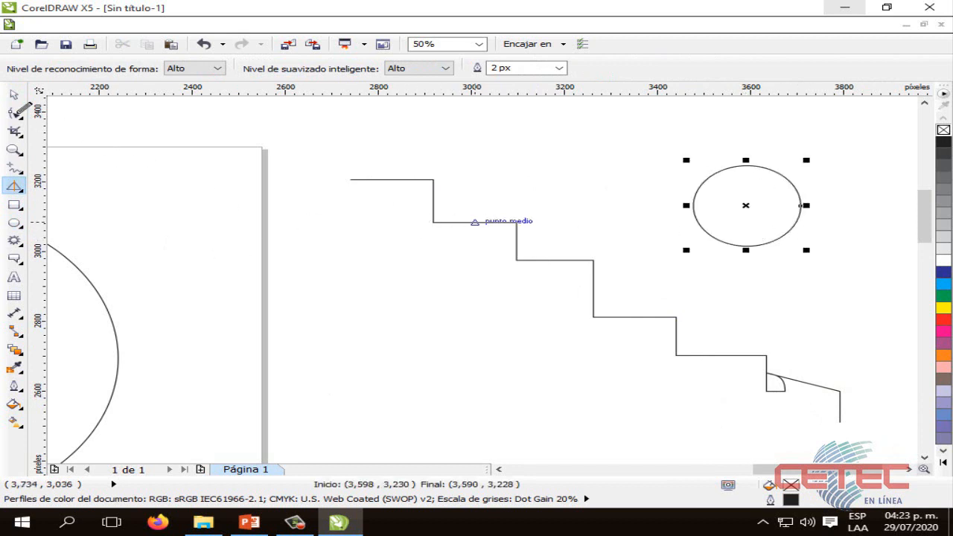
pyautogui.click(13, 94)
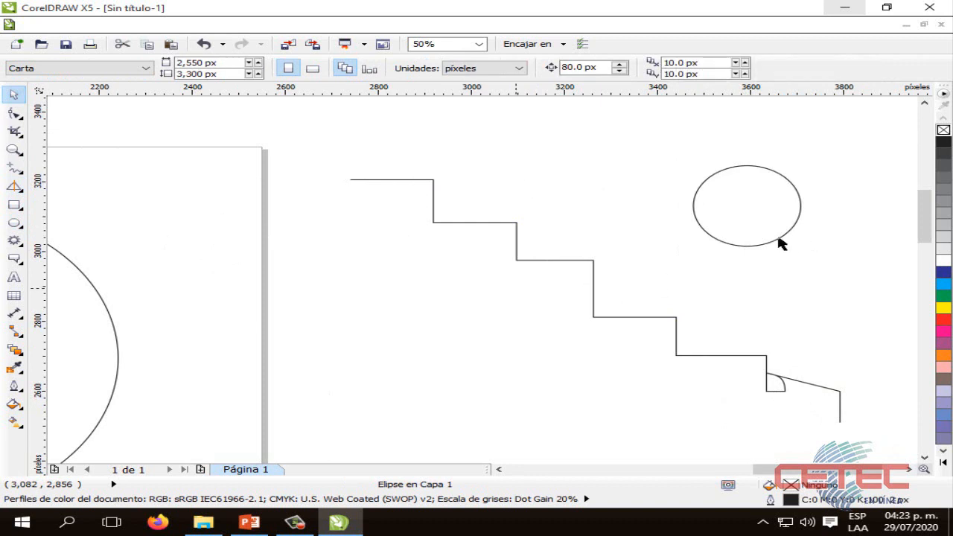
pyautogui.click(733, 244)
pyautogui.moveTo(495, 273); pyautogui.dragTo(451, 342)
pyautogui.click(555, 355)
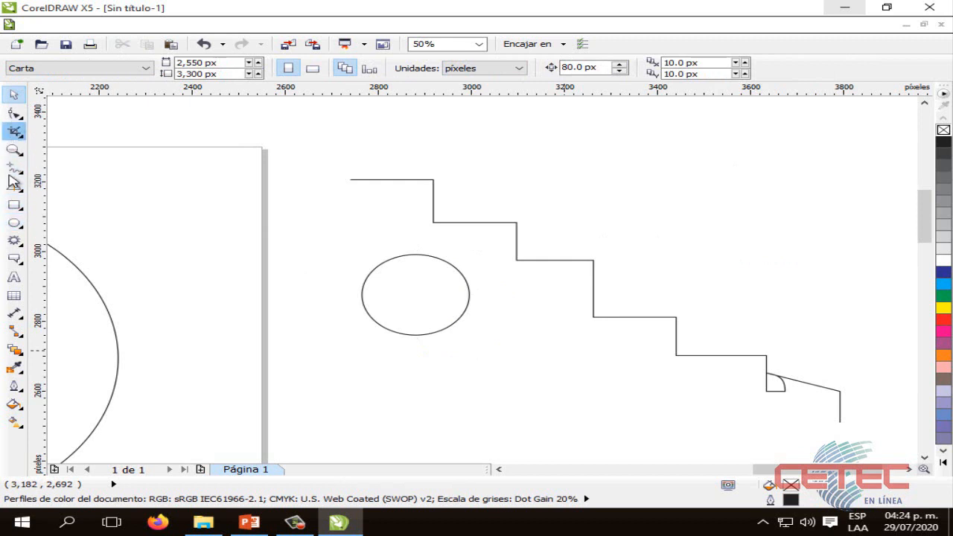
# Sketch a triangle above the staircase with the Dibujo inteligente tool
pyautogui.click(13, 184)
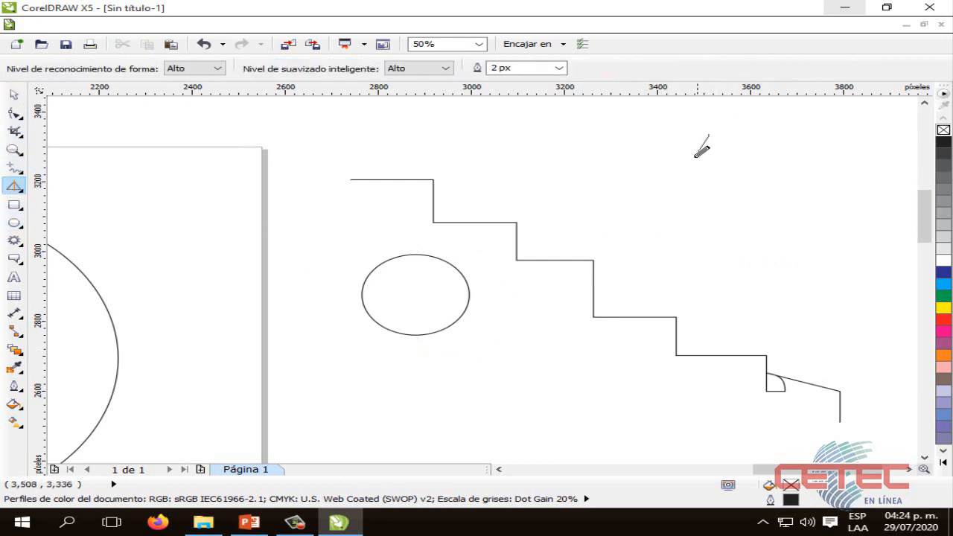
pyautogui.moveTo(694, 156)
pyautogui.mouseDown()
pyautogui.moveTo(660, 219)
pyautogui.moveTo(781, 221)
pyautogui.moveTo(785, 205)
pyautogui.moveTo(710, 133)
pyautogui.mouseUp()
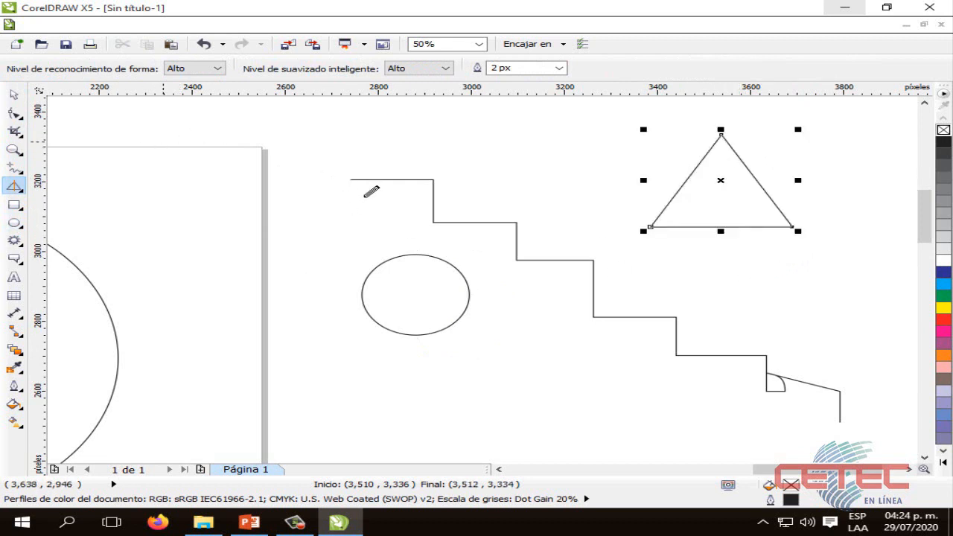
# Set shape recognition and smart smoothing to Inferior, and sketch a short slanted line and a small triangle below the staircase
pyautogui.click(208, 70)
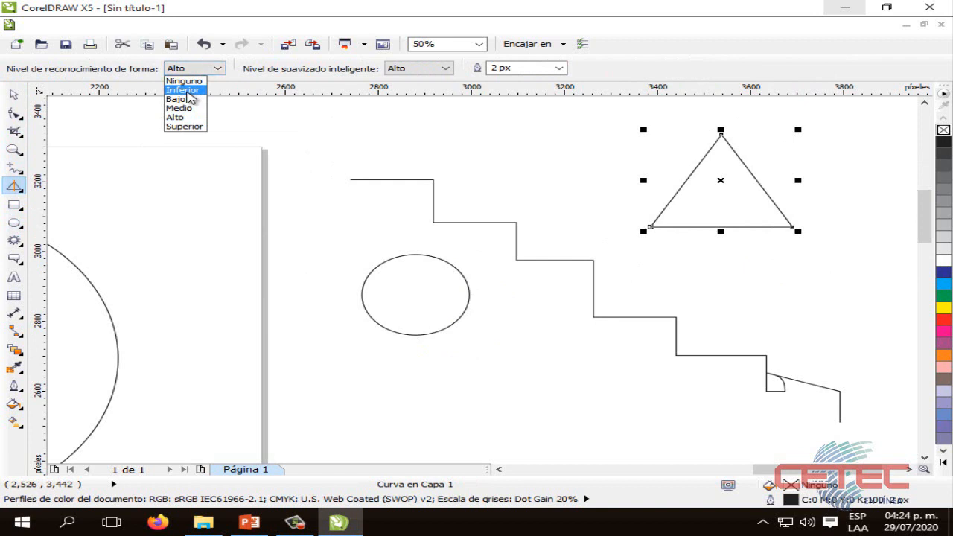
pyautogui.click(186, 90)
pyautogui.click(405, 69)
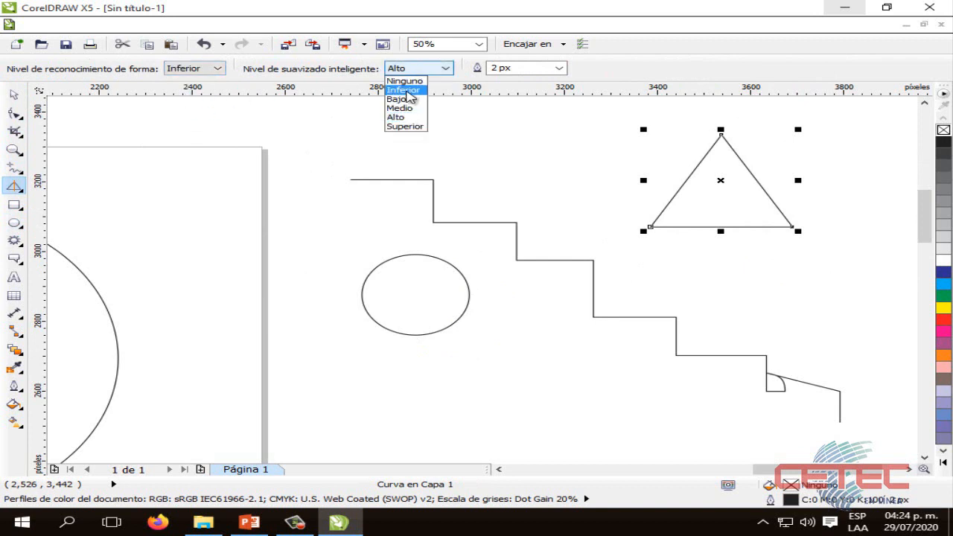
pyautogui.click(406, 91)
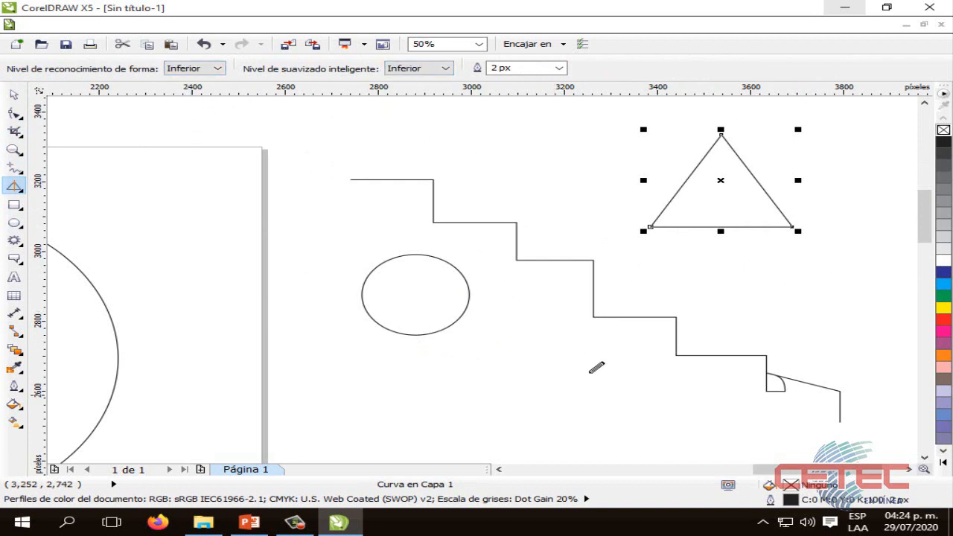
pyautogui.moveTo(509, 417); pyautogui.dragTo(541, 368)
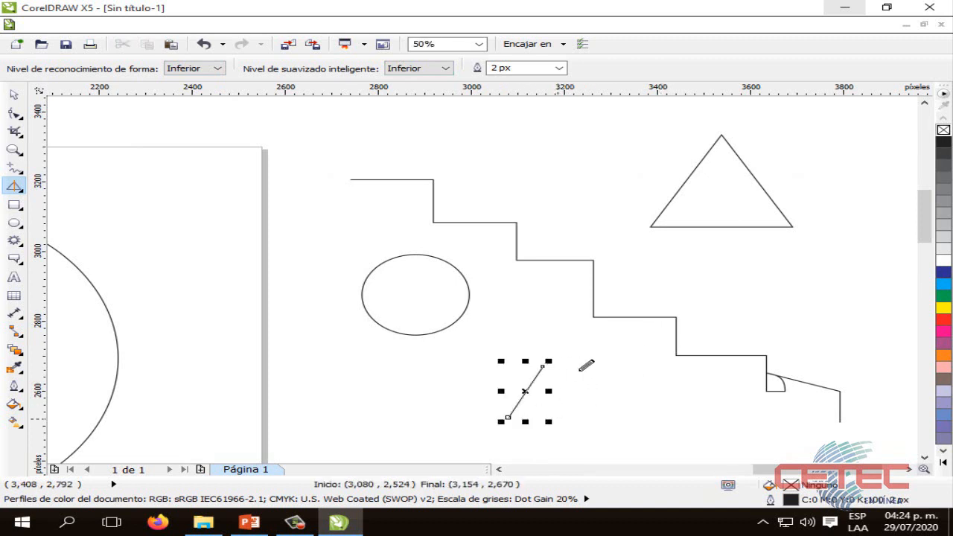
pyautogui.moveTo(586, 417)
pyautogui.mouseDown()
pyautogui.moveTo(604, 383)
pyautogui.moveTo(631, 386)
pyautogui.moveTo(675, 414)
pyautogui.moveTo(586, 421)
pyautogui.mouseUp()
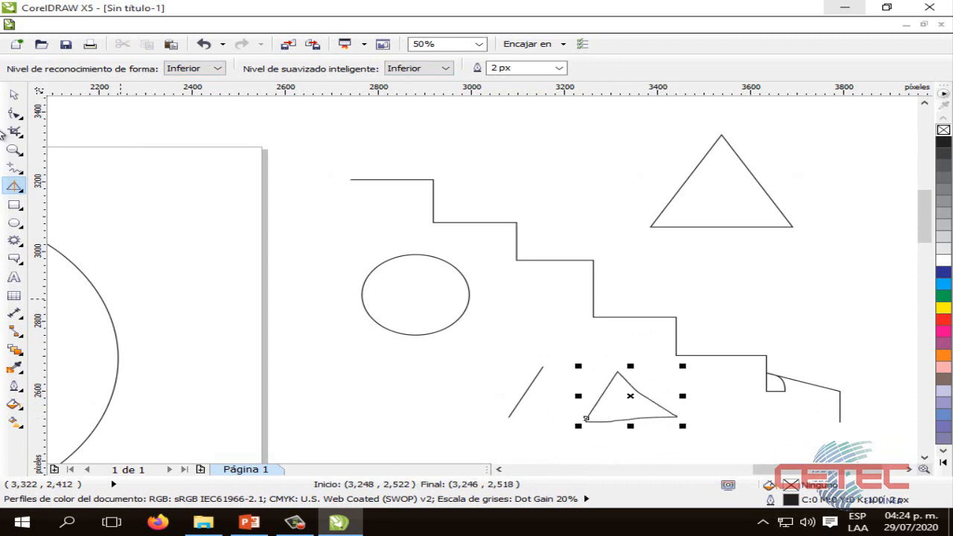
pyautogui.click(13, 95)
pyautogui.click(361, 369)
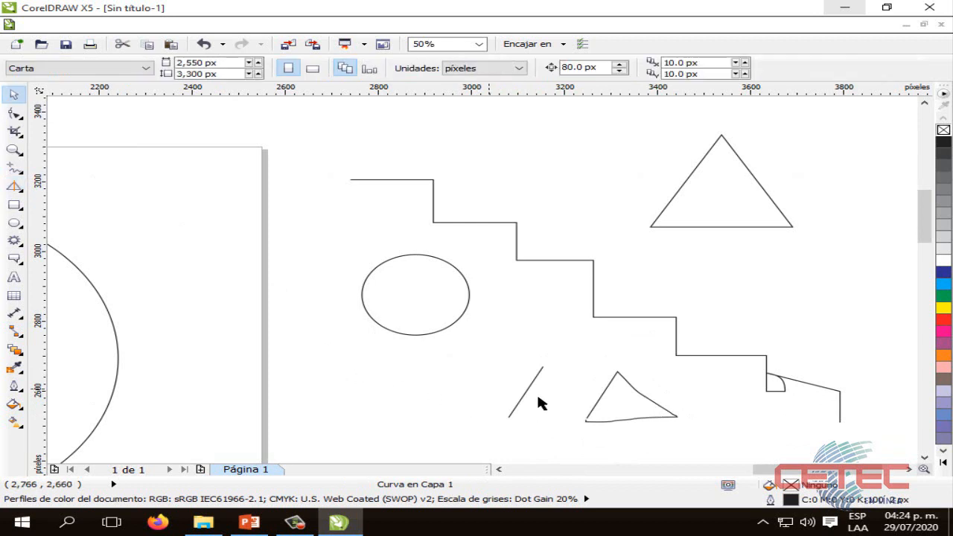
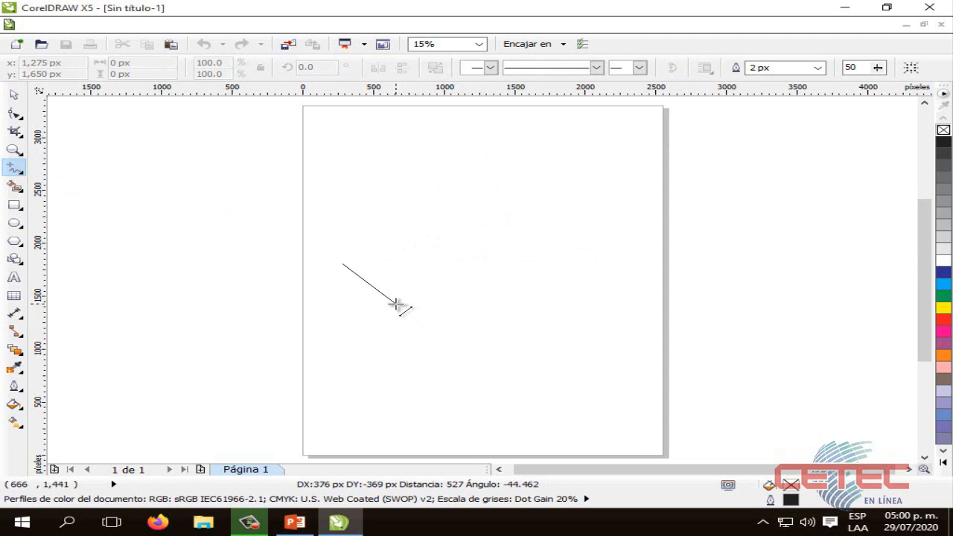
# Complete a closed triangle about 376 by 376 px from connected straight lines with the Mano alzada tool
pyautogui.click(397, 304)
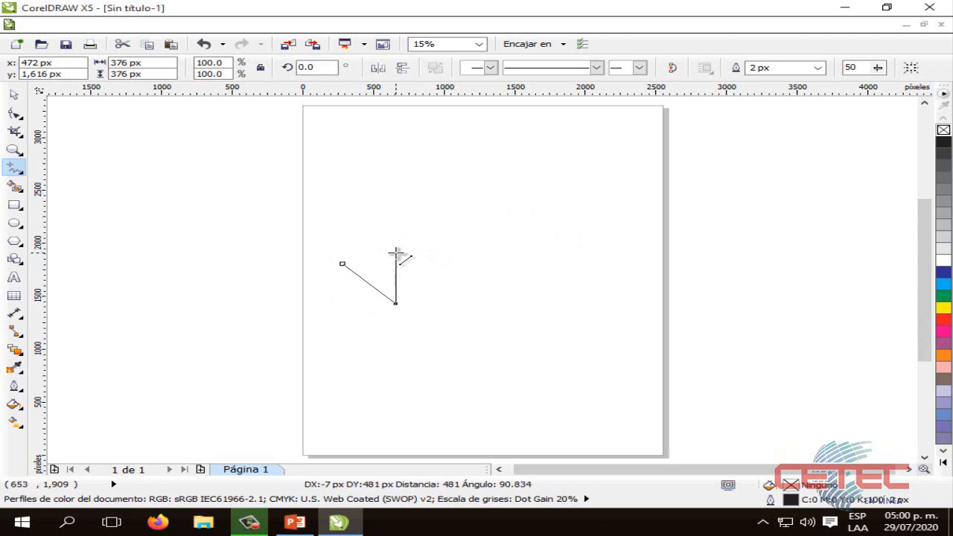
pyautogui.doubleClick(395, 253)
pyautogui.click(395, 252)
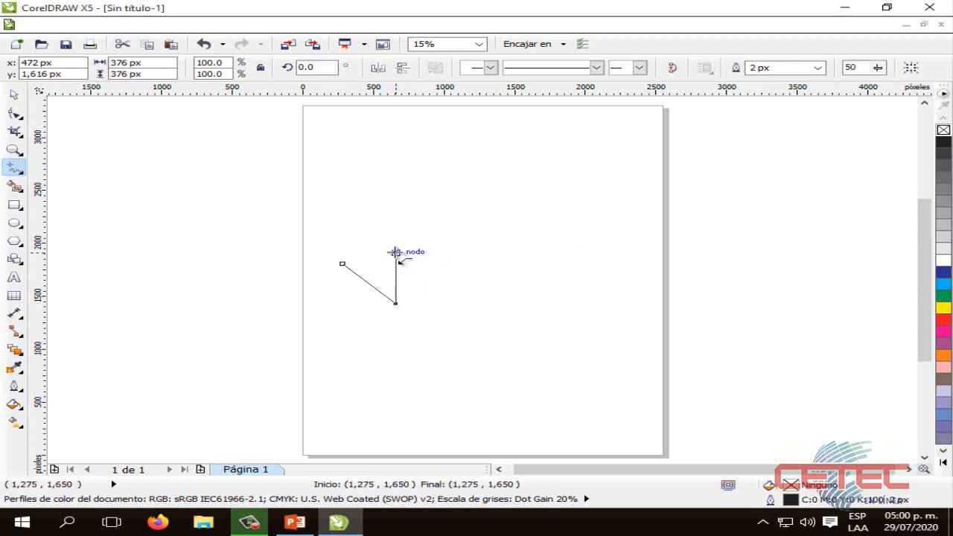
pyautogui.click(342, 263)
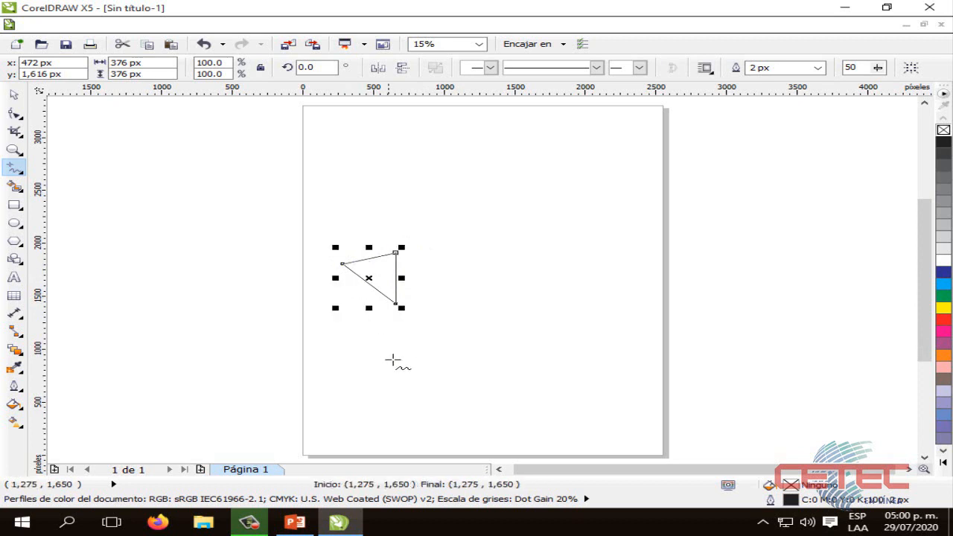
# Draw four separate straight lines above and to the right of the triangle with the Mano alzada tool
pyautogui.click(382, 221)
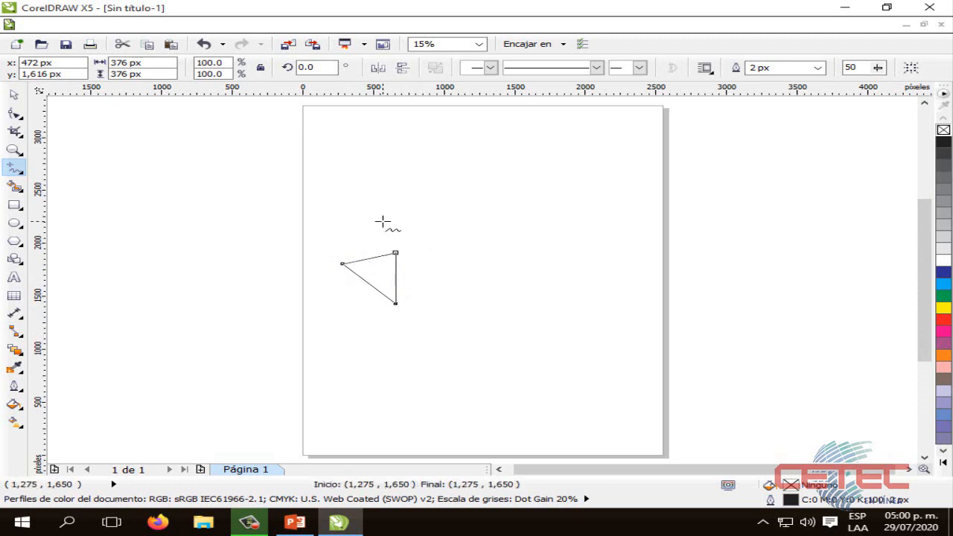
pyautogui.click(554, 207)
pyautogui.click(531, 230)
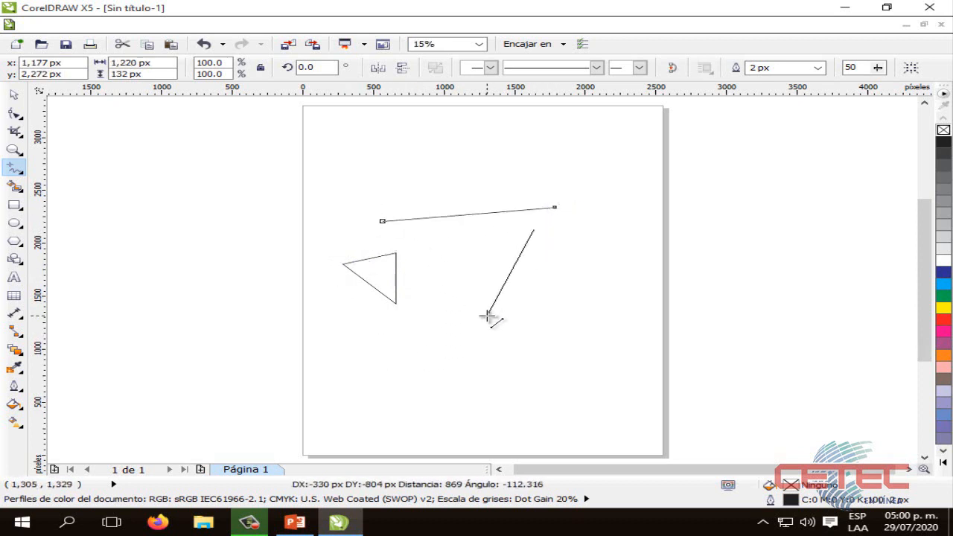
pyautogui.click(485, 315)
pyautogui.click(552, 235)
pyautogui.click(618, 222)
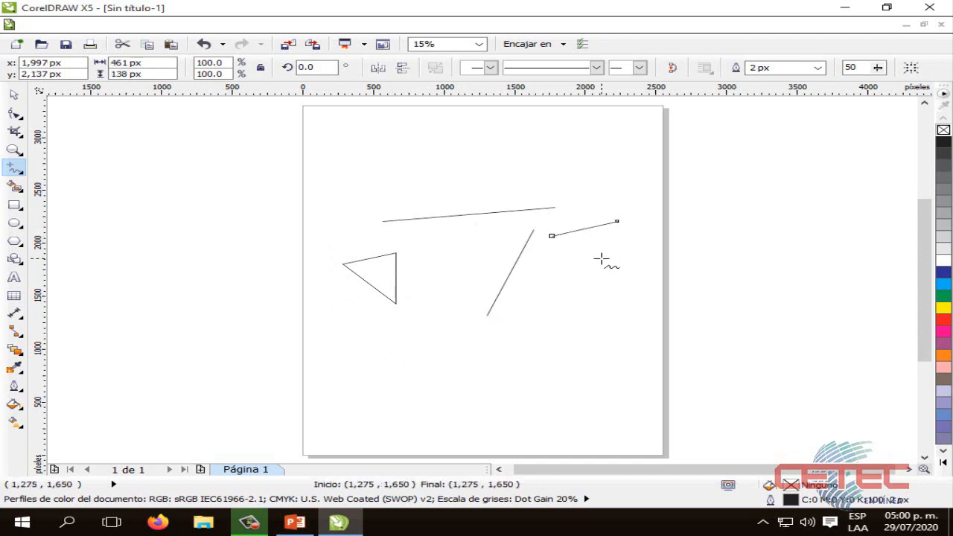
pyautogui.click(601, 259)
pyautogui.click(515, 367)
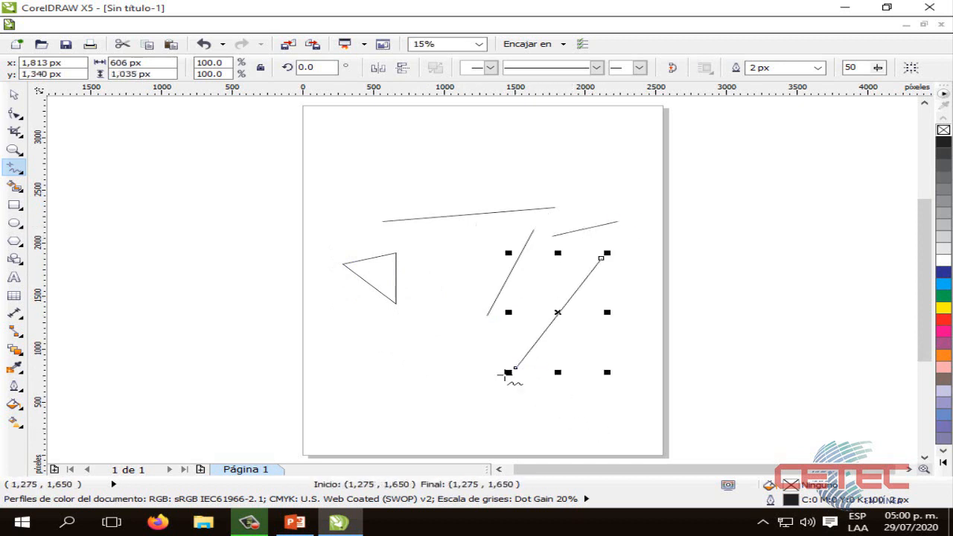
# Switch to PowerPoint, advance from the "Trayecto de rectas" slide to "Trayecto de curvas", and return to CorelDRAW
pyautogui.click(295, 522)
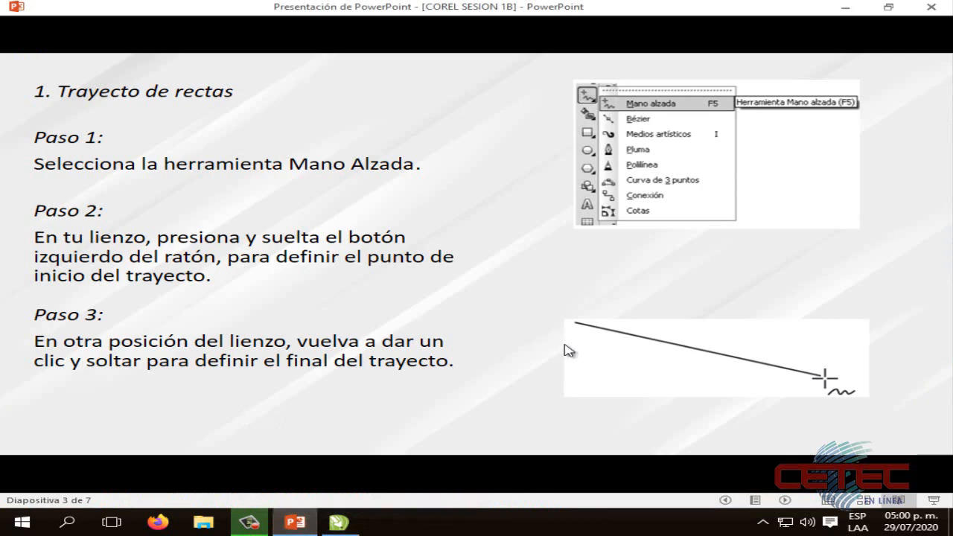
pyautogui.click(536, 292)
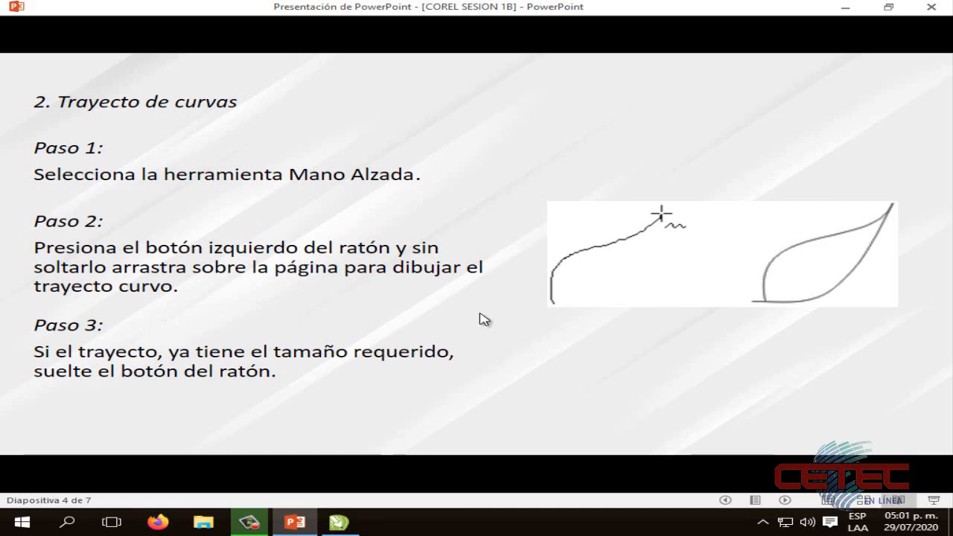
pyautogui.click(339, 520)
# Sketch three freehand drop shapes near the page's upper edge, about 258 by 332, 275 by 399 and 239 by 358 px
pyautogui.scroll(3, 445, 342)
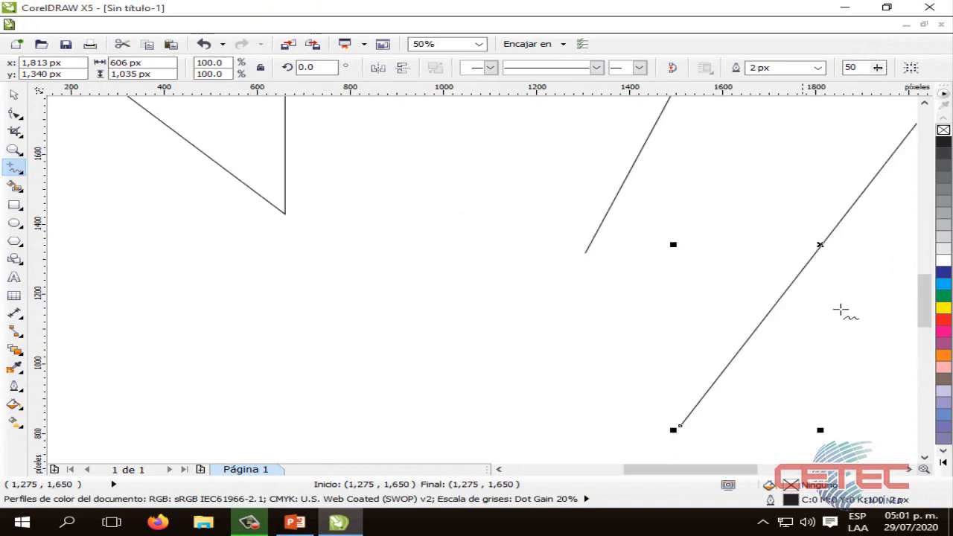
pyautogui.moveTo(925, 315); pyautogui.dragTo(925, 227)
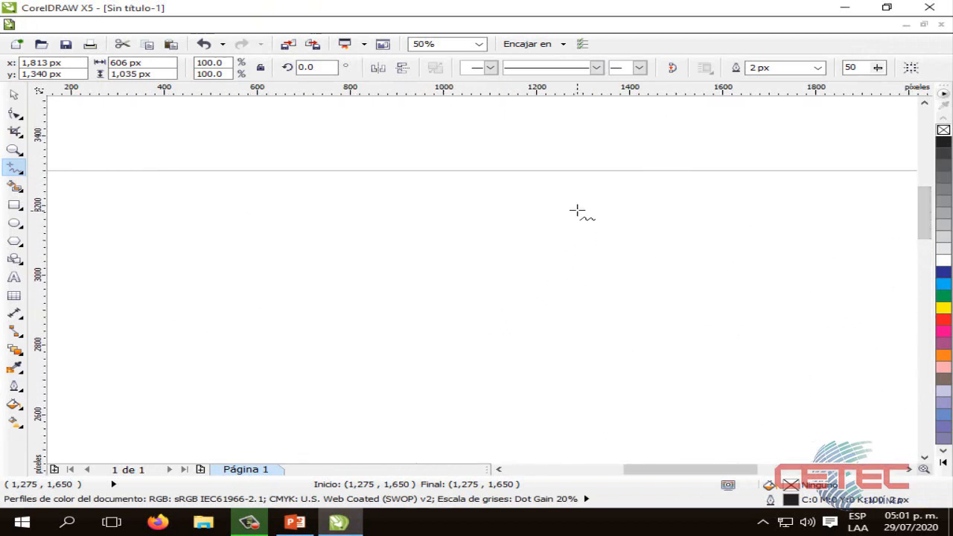
pyautogui.moveTo(578, 216)
pyautogui.mouseDown()
pyautogui.moveTo(561, 261)
pyautogui.moveTo(494, 308)
pyautogui.moveTo(501, 323)
pyautogui.moveTo(566, 323)
pyautogui.moveTo(609, 300)
pyautogui.moveTo(610, 269)
pyautogui.moveTo(578, 212)
pyautogui.mouseUp()
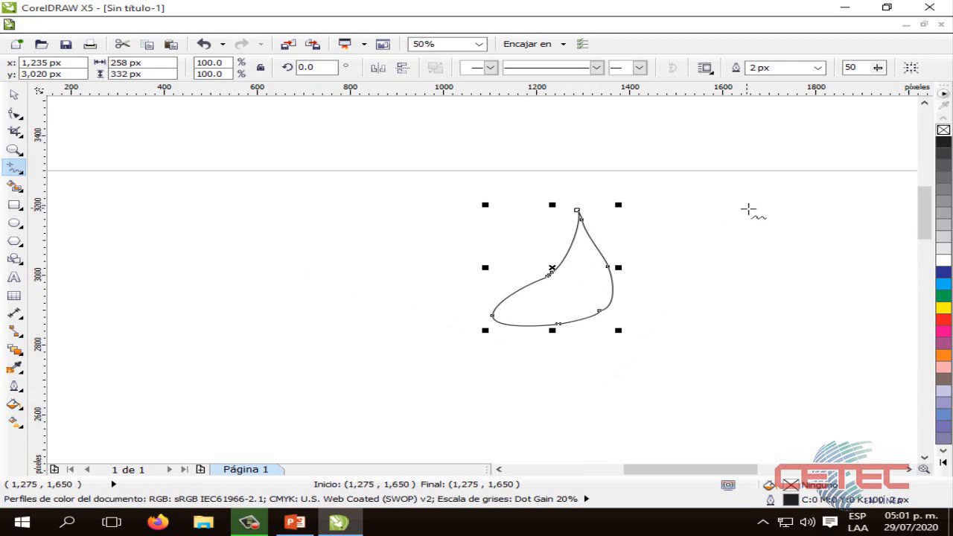
pyautogui.moveTo(750, 212)
pyautogui.mouseDown()
pyautogui.moveTo(662, 337)
pyautogui.moveTo(706, 351)
pyautogui.moveTo(769, 342)
pyautogui.moveTo(788, 307)
pyautogui.moveTo(751, 255)
pyautogui.moveTo(753, 214)
pyautogui.mouseUp()
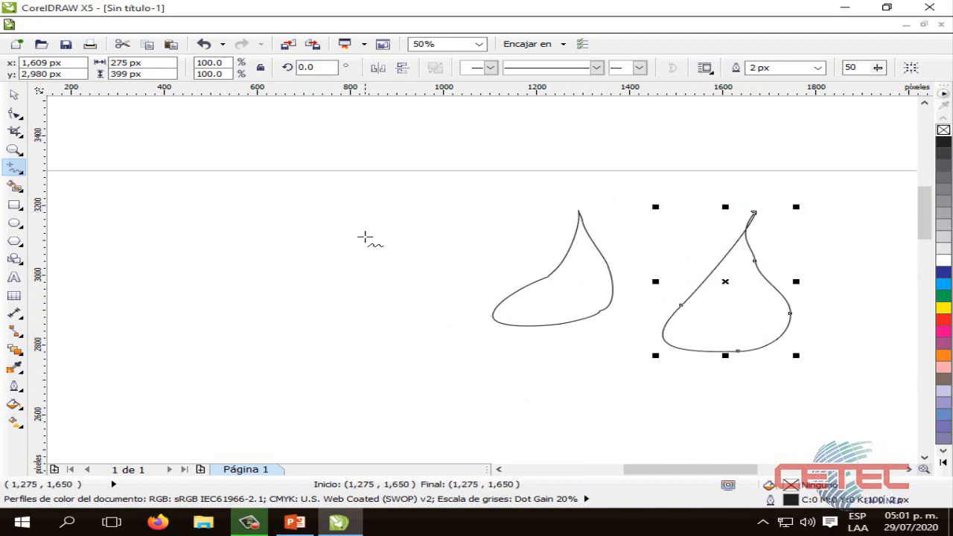
pyautogui.moveTo(378, 225)
pyautogui.mouseDown()
pyautogui.moveTo(349, 283)
pyautogui.moveTo(299, 328)
pyautogui.moveTo(319, 341)
pyautogui.moveTo(378, 340)
pyautogui.moveTo(409, 310)
pyautogui.moveTo(379, 224)
pyautogui.mouseUp()
# Move the middle and rightmost drops slightly to the left and deselect them
pyautogui.click(14, 94)
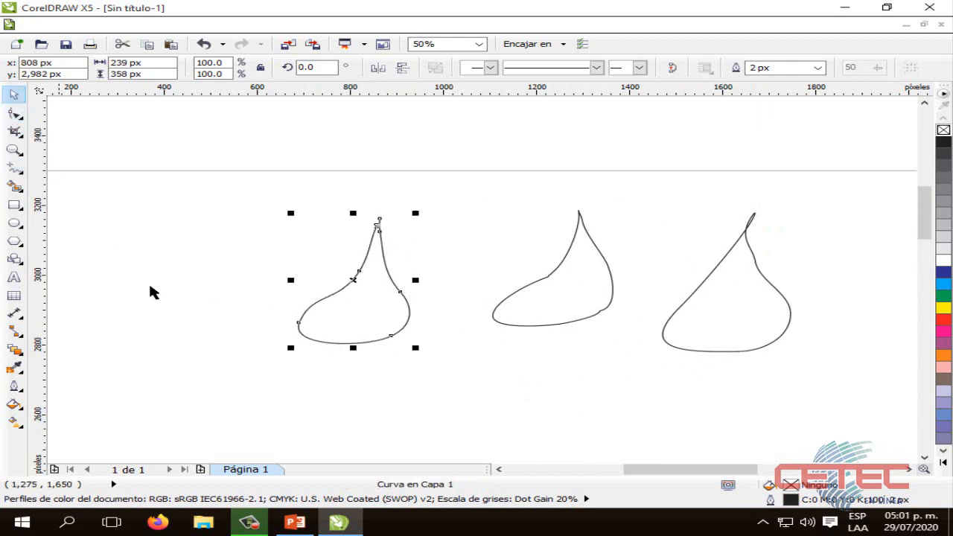
pyautogui.click(255, 378)
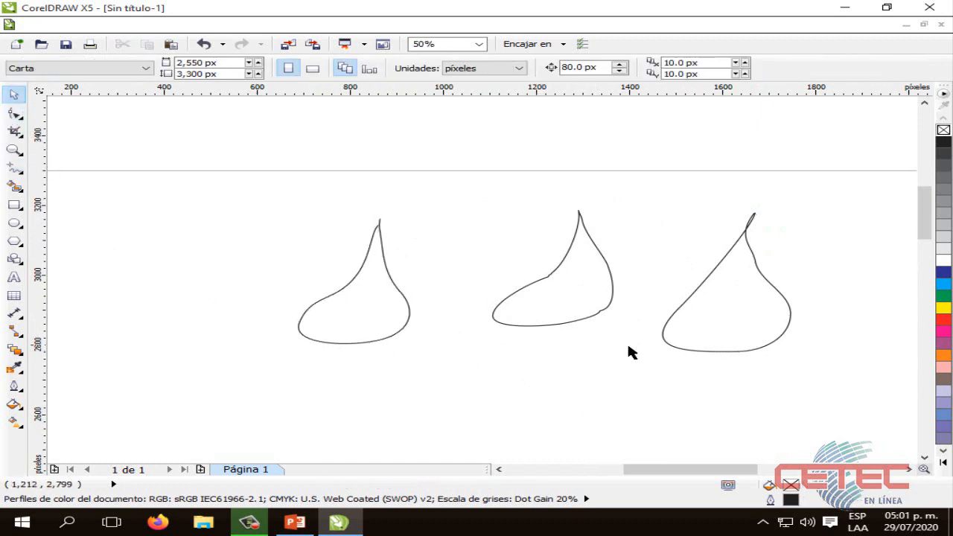
pyautogui.moveTo(565, 329); pyautogui.dragTo(518, 335)
pyautogui.click(714, 352)
pyautogui.moveTo(714, 352); pyautogui.dragTo(651, 342)
pyautogui.click(712, 378)
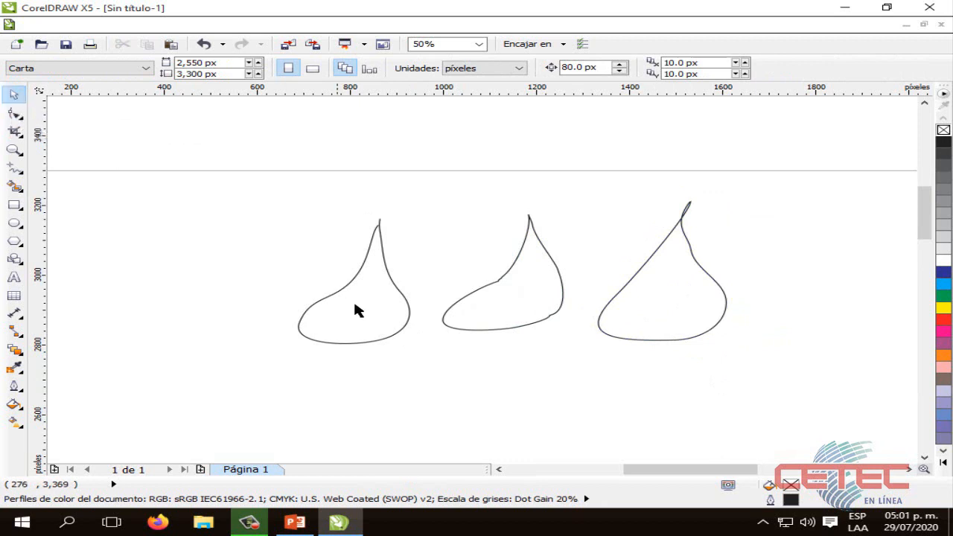
# Shift the leftmost drop slightly to the left, enlarge it a little, and deselect it
pyautogui.click(405, 323)
pyautogui.moveTo(362, 340)
pyautogui.mouseDown()
pyautogui.moveTo(235, 325)
pyautogui.moveTo(389, 390)
pyautogui.moveTo(336, 345)
pyautogui.moveTo(553, 419)
pyautogui.moveTo(325, 330)
pyautogui.moveTo(600, 513)
pyautogui.moveTo(401, 369)
pyautogui.moveTo(213, 334)
pyautogui.moveTo(387, 323)
pyautogui.moveTo(277, 236)
pyautogui.moveTo(317, 270)
pyautogui.moveTo(327, 357)
pyautogui.moveTo(376, 334)
pyautogui.mouseUp()
pyautogui.click(389, 336)
pyautogui.click(253, 219)
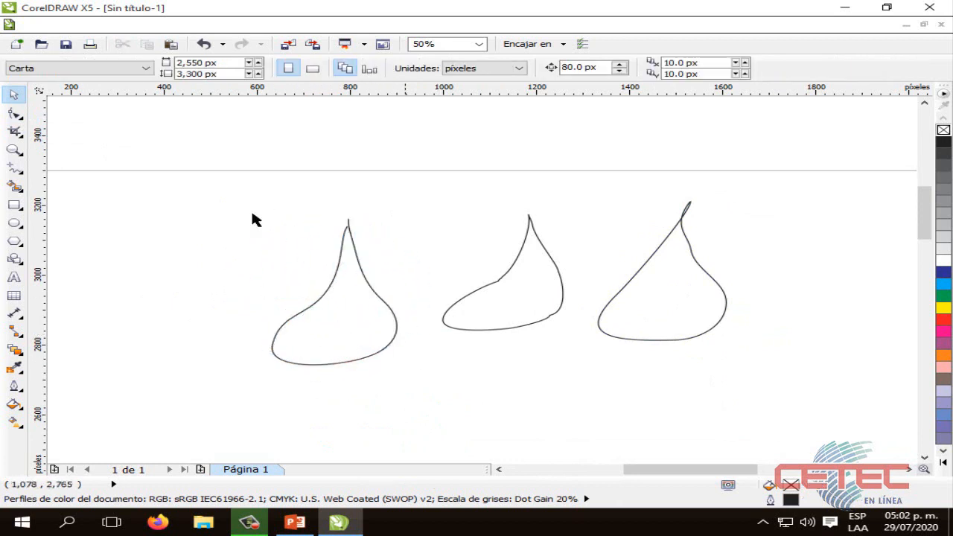
# Move the lower-right and right-side nodes of the leftmost drop inward with the Shape tool
pyautogui.click(14, 115)
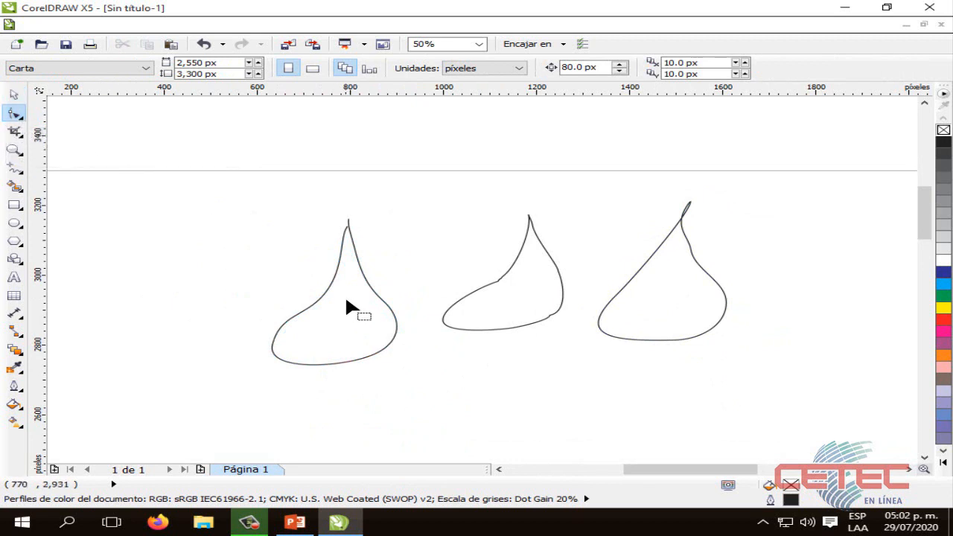
pyautogui.click(384, 303)
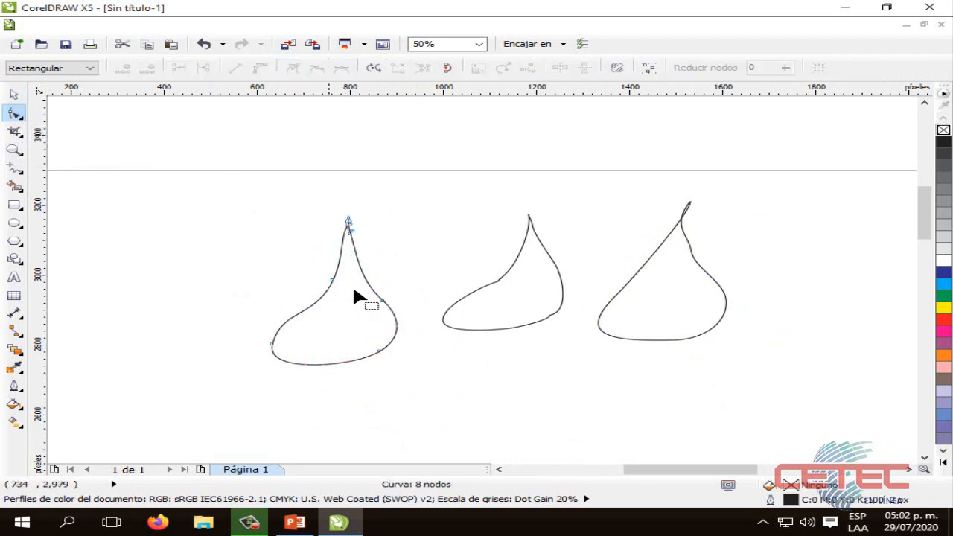
pyautogui.click(377, 351)
pyautogui.moveTo(379, 355)
pyautogui.mouseDown()
pyautogui.moveTo(411, 377)
pyautogui.moveTo(354, 340)
pyautogui.moveTo(346, 360)
pyautogui.moveTo(370, 362)
pyautogui.moveTo(369, 350)
pyautogui.mouseUp()
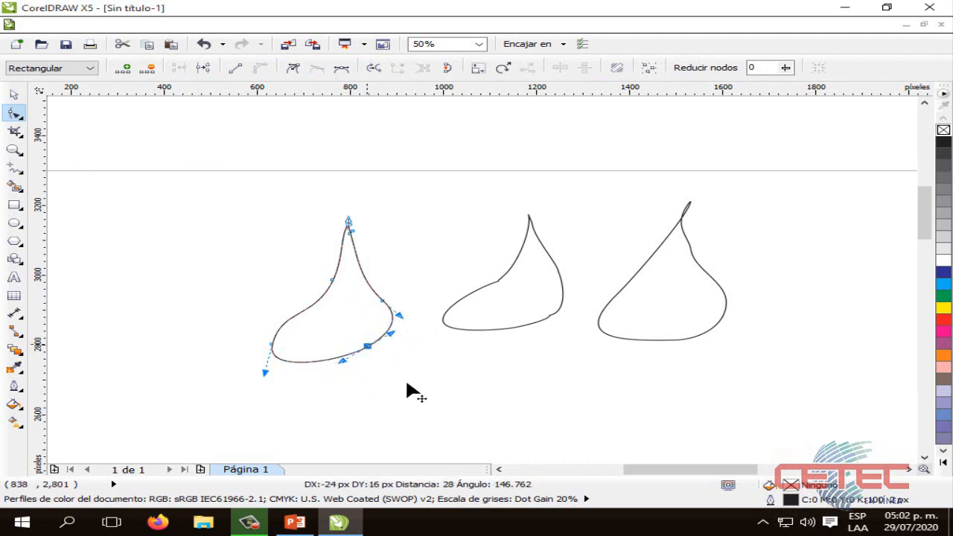
pyautogui.moveTo(378, 307); pyautogui.dragTo(369, 310)
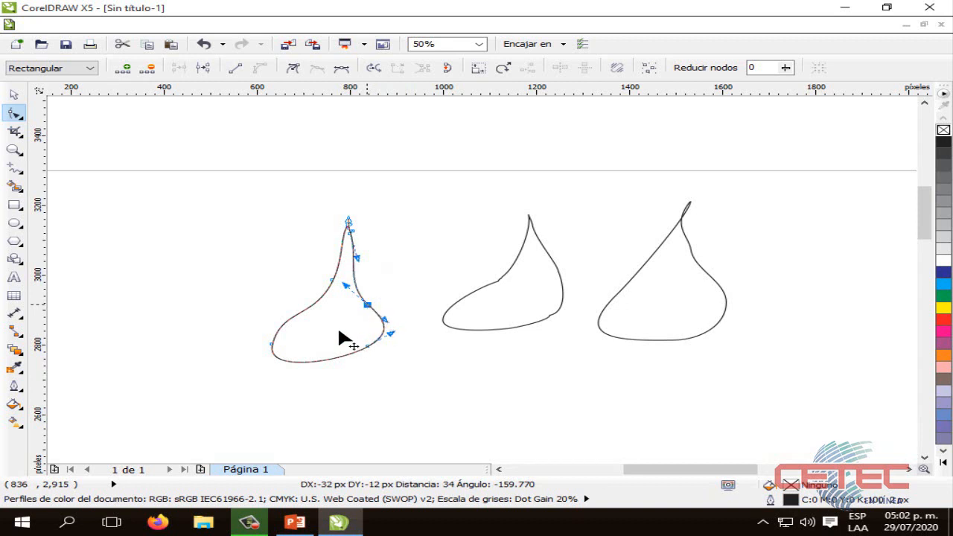
# Pull the leftmost drop's lower-left node outward and reshape its upper-left side into a rounded shoulder
pyautogui.moveTo(332, 286); pyautogui.dragTo(308, 278)
pyautogui.click(332, 289)
pyautogui.moveTo(277, 342)
pyautogui.mouseDown()
pyautogui.moveTo(290, 345)
pyautogui.moveTo(265, 347)
pyautogui.mouseUp()
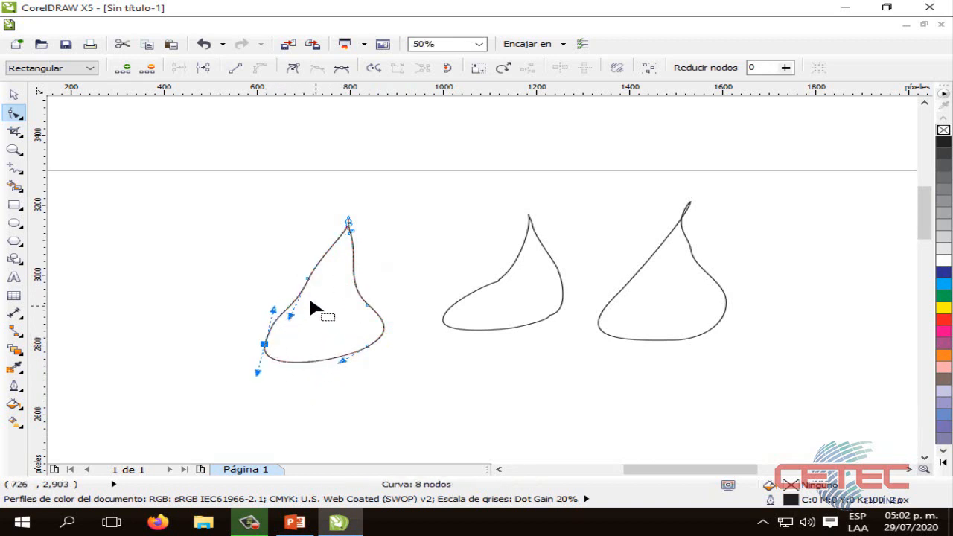
pyautogui.moveTo(306, 281); pyautogui.dragTo(295, 248)
pyautogui.moveTo(328, 314); pyautogui.dragTo(272, 298)
# Widen the leftmost drop's neck by moving its nodes apart, shifting the right neck node about 70 px to the right
pyautogui.click(367, 305)
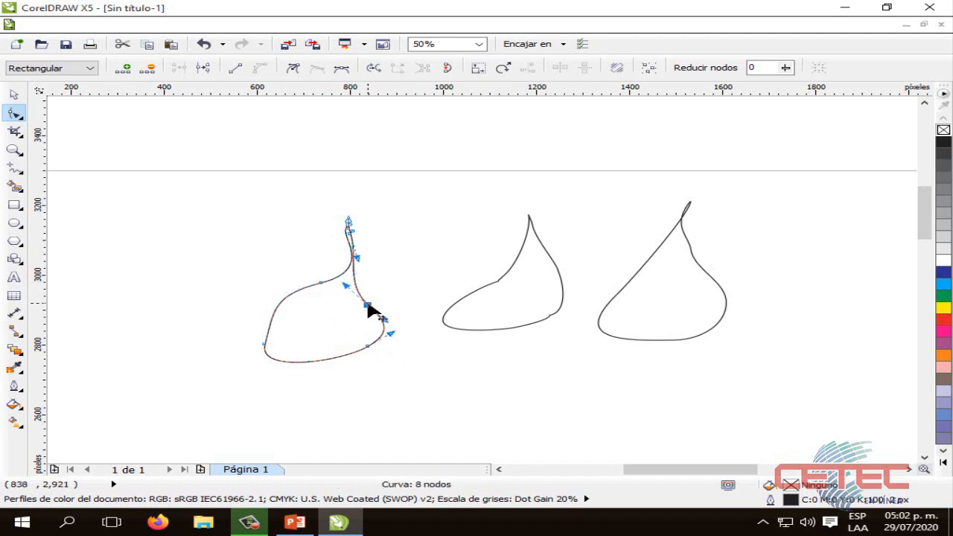
pyautogui.moveTo(350, 290); pyautogui.dragTo(383, 231)
pyautogui.click(352, 250)
pyautogui.click(350, 231)
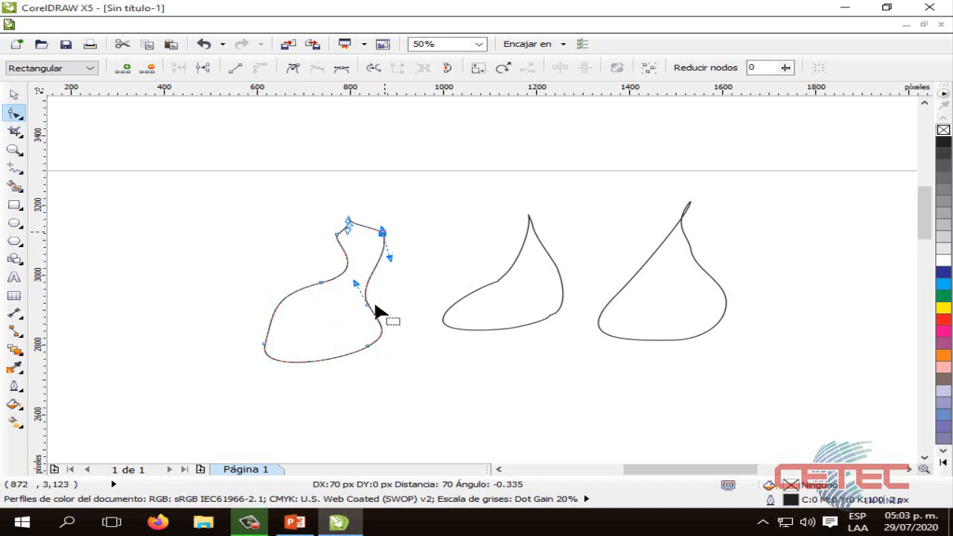
# Move the leftmost shape's right-side node outward and pull its two open ends up and apart
pyautogui.moveTo(368, 313); pyautogui.dragTo(403, 306)
pyautogui.moveTo(350, 219); pyautogui.dragTo(321, 206)
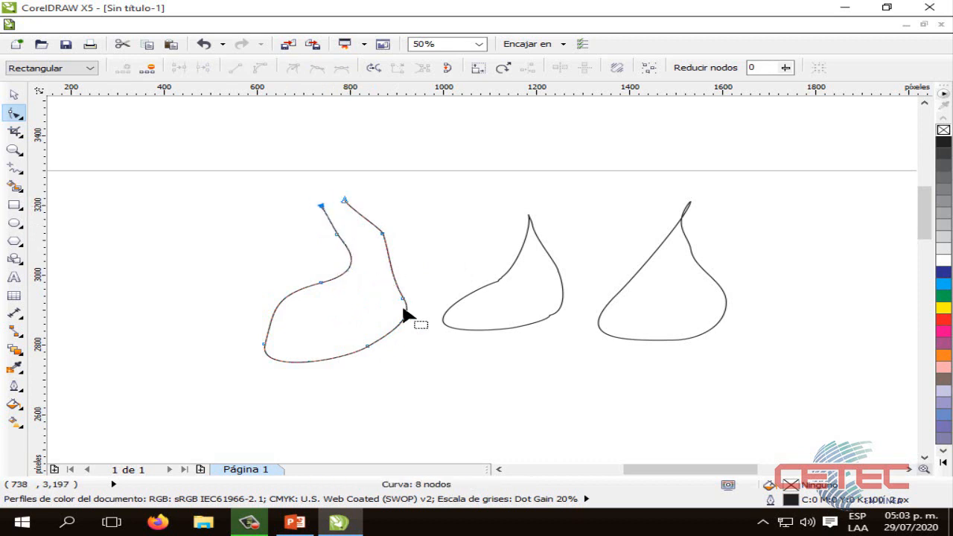
pyautogui.click(415, 271)
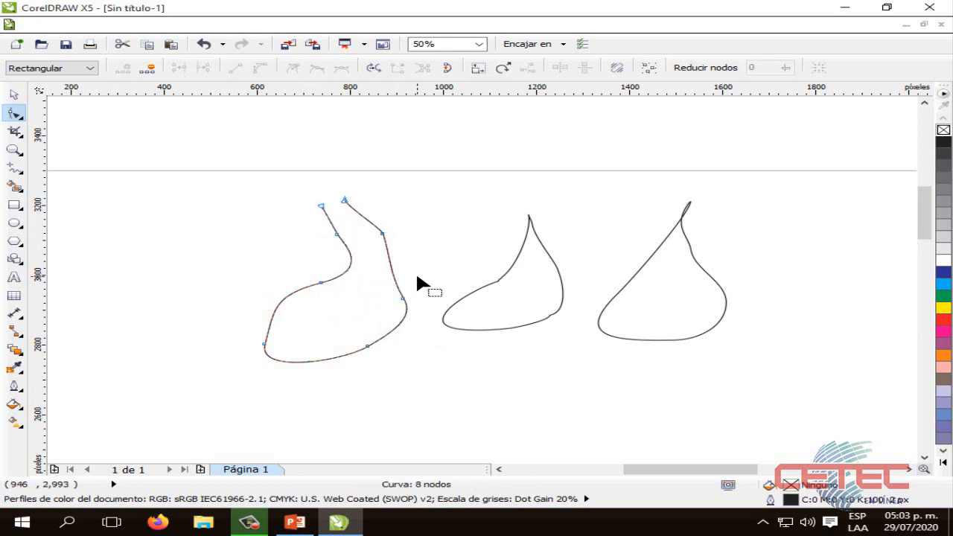
# Bend the leftmost shape's base using the bottom node's handle, and move the lower-left node inward and up
pyautogui.click(366, 347)
pyautogui.moveTo(376, 350); pyautogui.dragTo(410, 340)
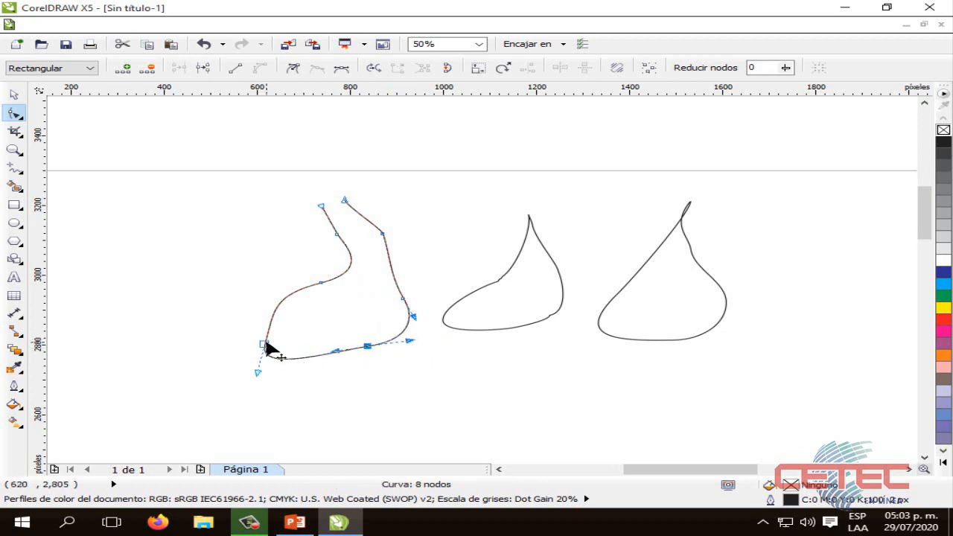
pyautogui.moveTo(269, 350); pyautogui.dragTo(287, 338)
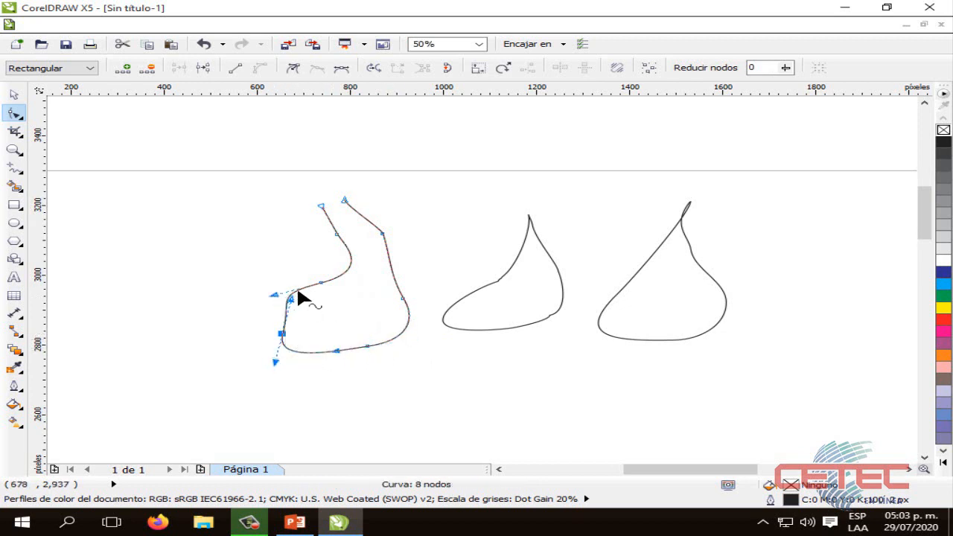
# Lower the leftmost shape's left shoulder, pull its right-side node outward, and reposition the open ends at the top
pyautogui.moveTo(323, 290); pyautogui.dragTo(315, 340)
pyautogui.click(397, 297)
pyautogui.moveTo(403, 299); pyautogui.dragTo(432, 316)
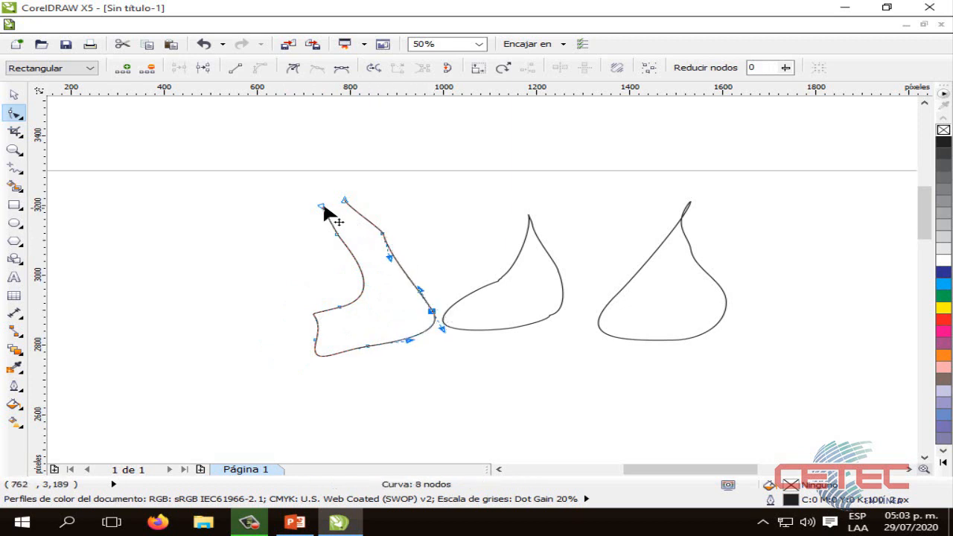
pyautogui.moveTo(323, 209); pyautogui.dragTo(367, 217)
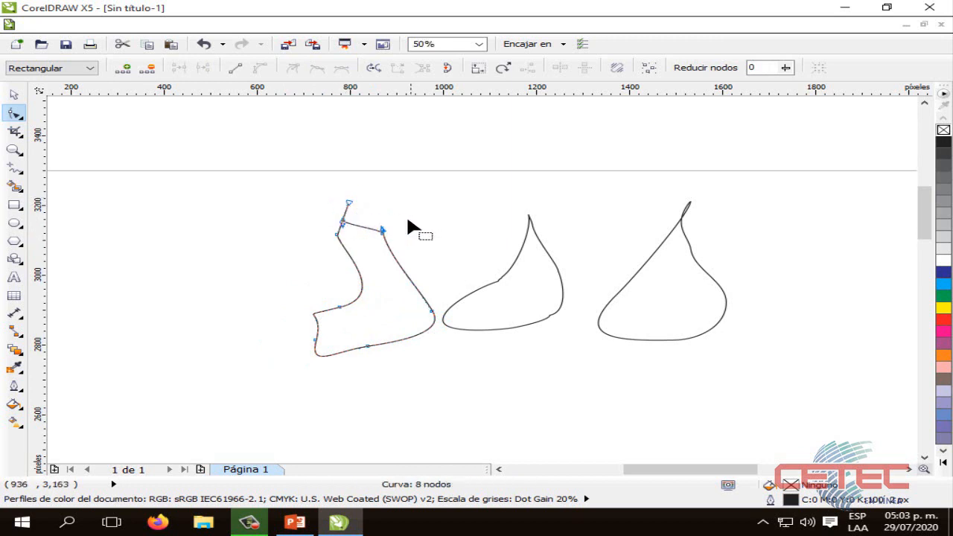
# Move the leftmost shape's lower-left node outward, raise the shoulder node about 30 px, and adjust the lower-left curve handles
pyautogui.moveTo(313, 337); pyautogui.dragTo(266, 319)
pyautogui.moveTo(340, 306); pyautogui.dragTo(340, 297)
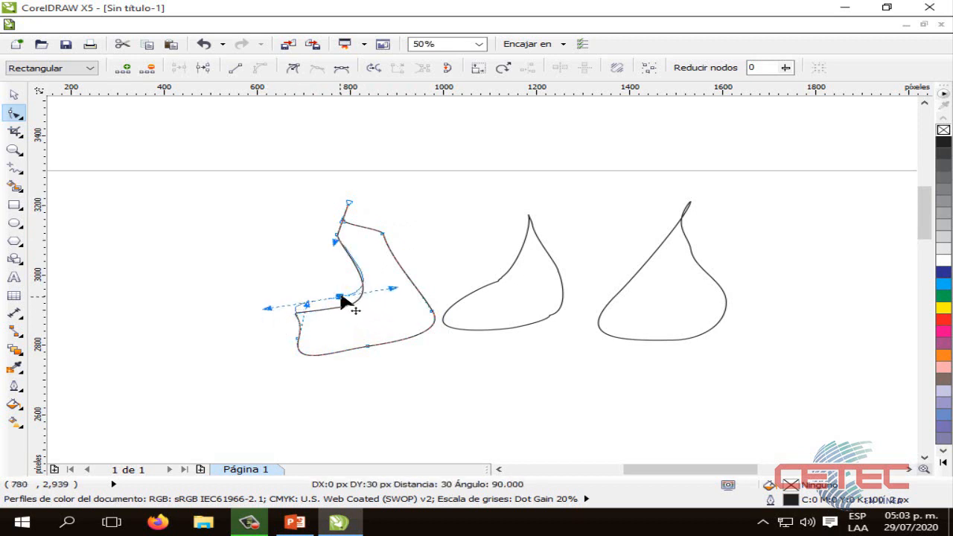
pyautogui.click(367, 346)
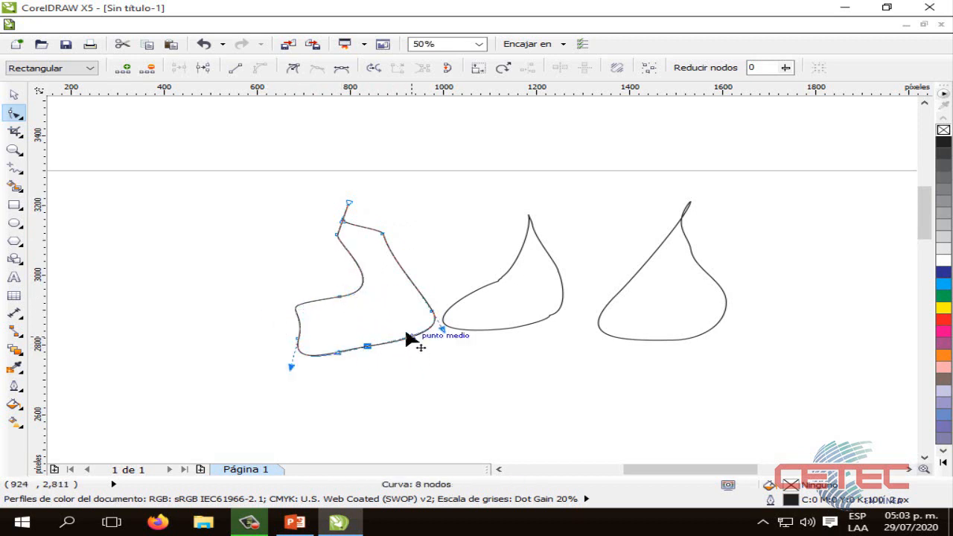
pyautogui.moveTo(407, 339); pyautogui.dragTo(410, 336)
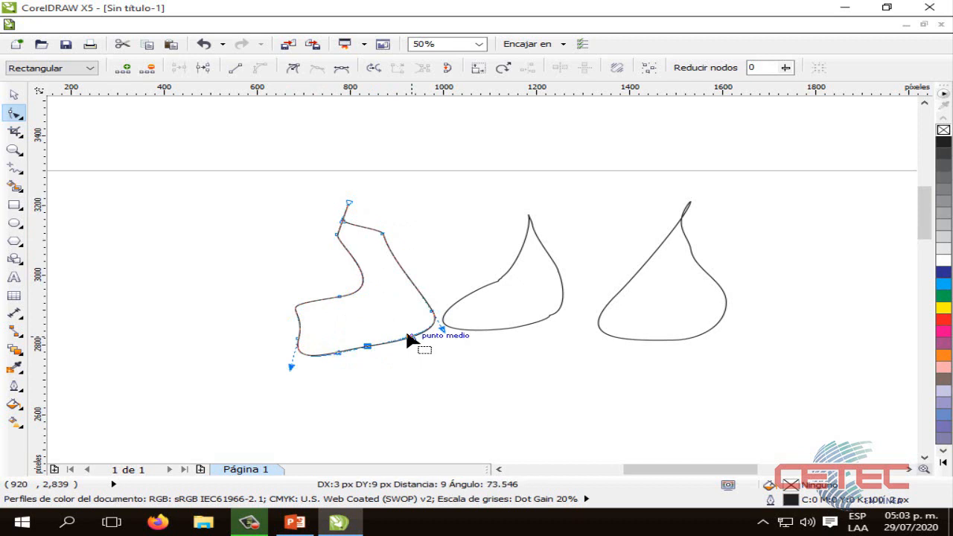
pyautogui.click(298, 340)
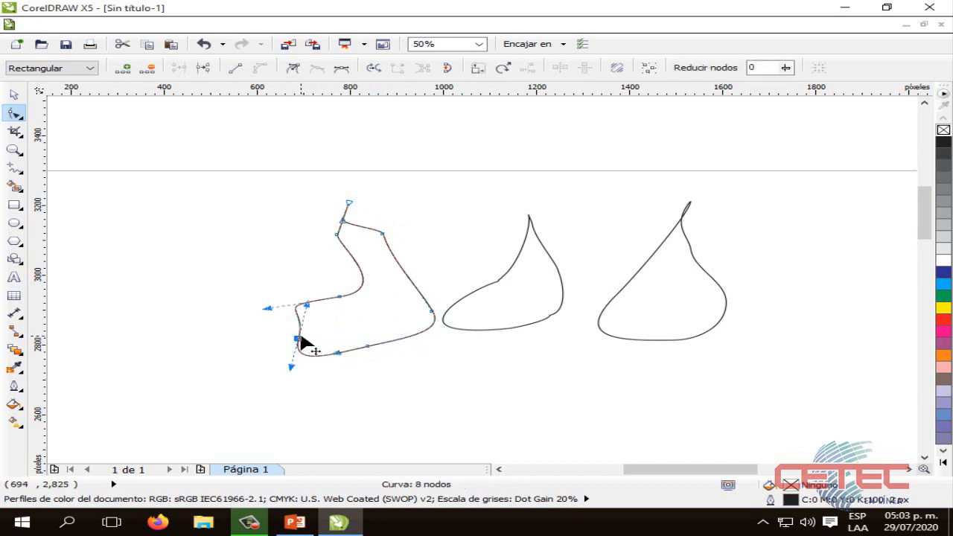
pyautogui.moveTo(291, 371); pyautogui.dragTo(305, 367)
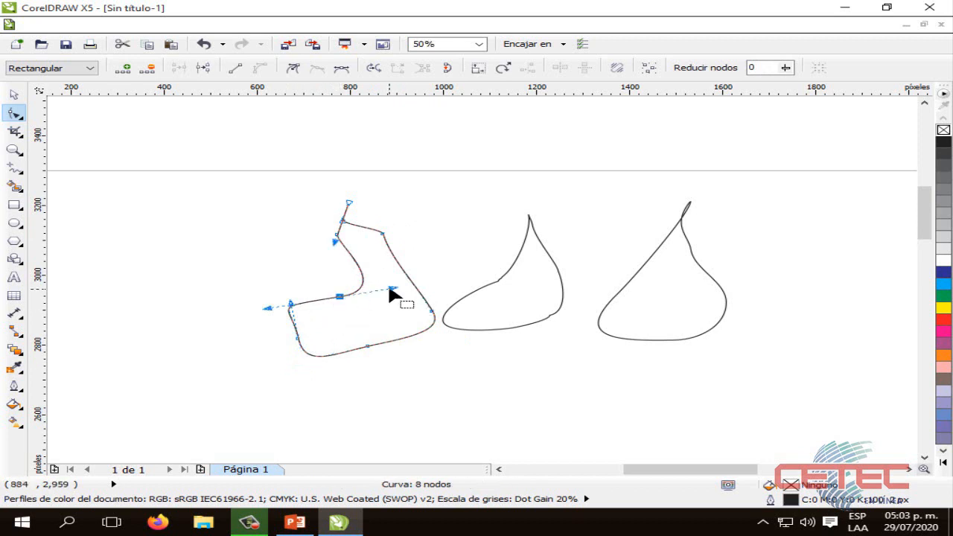
# Adjust the curve handle of the leftmost shape's left shoulder node and bow the inner left edge using the upper-left node's handle
pyautogui.click(340, 296)
pyautogui.click(339, 296)
pyautogui.moveTo(273, 307); pyautogui.dragTo(273, 310)
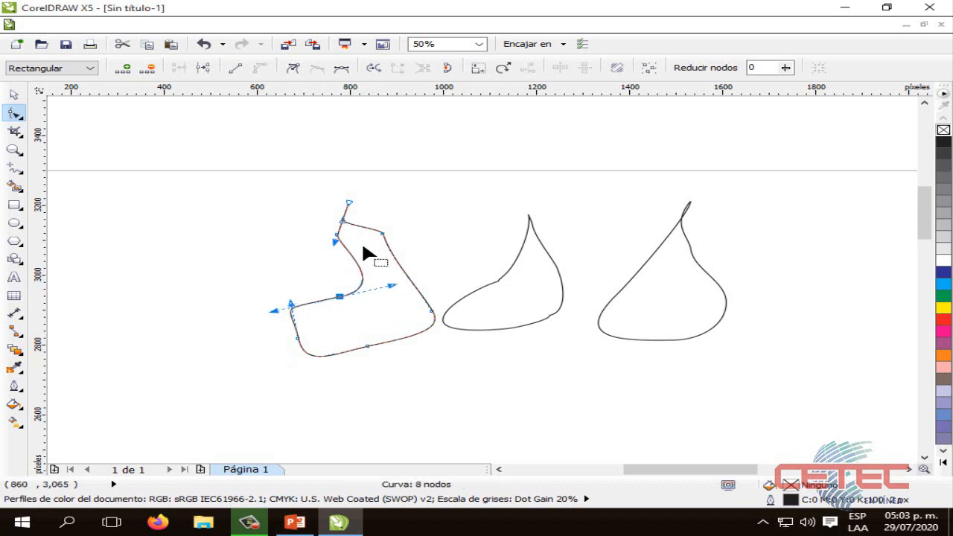
pyautogui.click(337, 235)
pyautogui.moveTo(334, 241); pyautogui.dragTo(396, 259)
# Reshape the leftmost shape's right side with the lower-right node's handle, swing the open end's top handle down, and deselect the shape
pyautogui.click(382, 233)
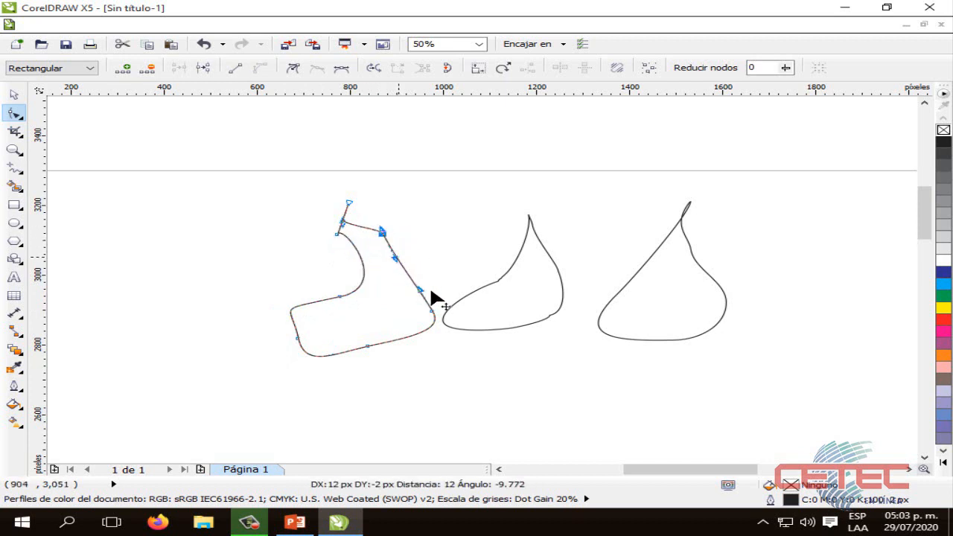
pyautogui.click(431, 311)
pyautogui.moveTo(420, 291); pyautogui.dragTo(424, 286)
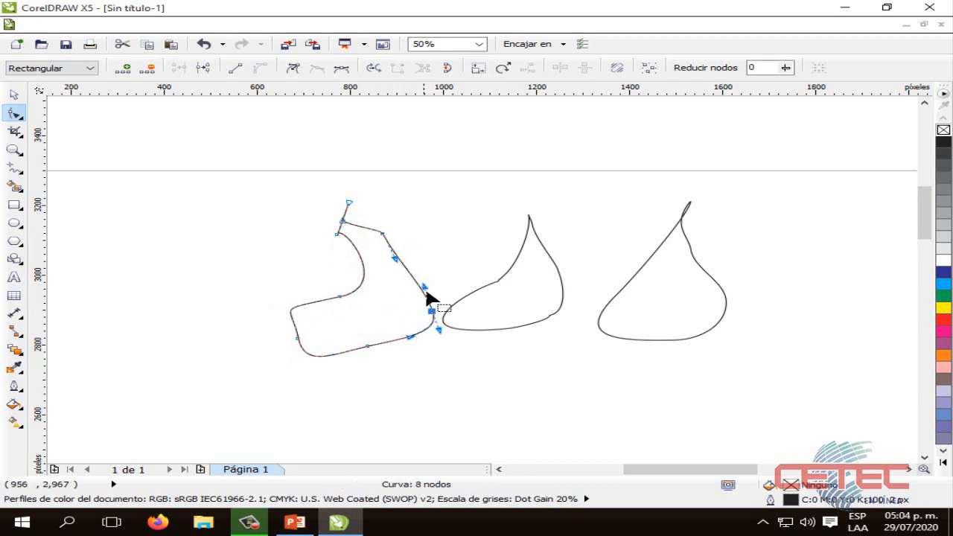
pyautogui.moveTo(348, 203); pyautogui.dragTo(339, 239)
pyautogui.click(424, 264)
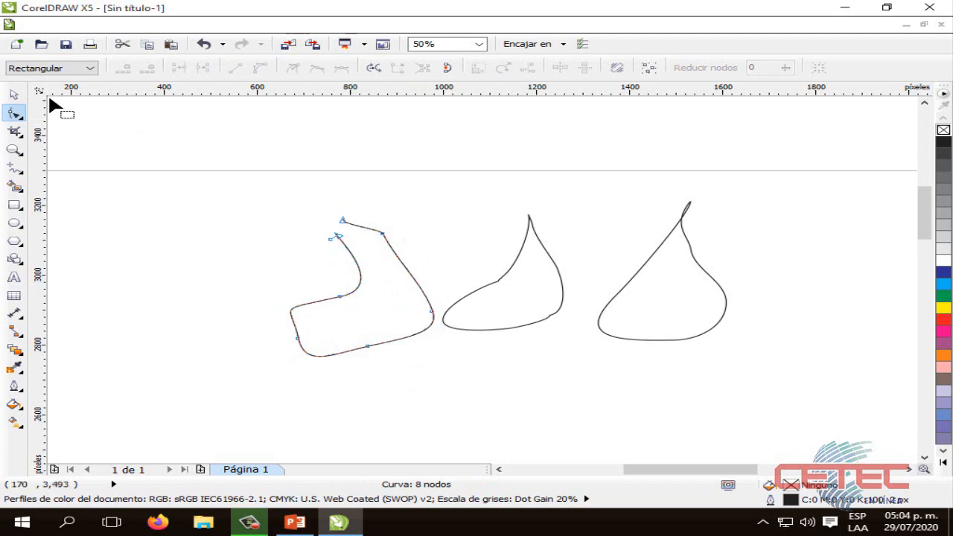
pyautogui.click(13, 94)
pyautogui.click(239, 259)
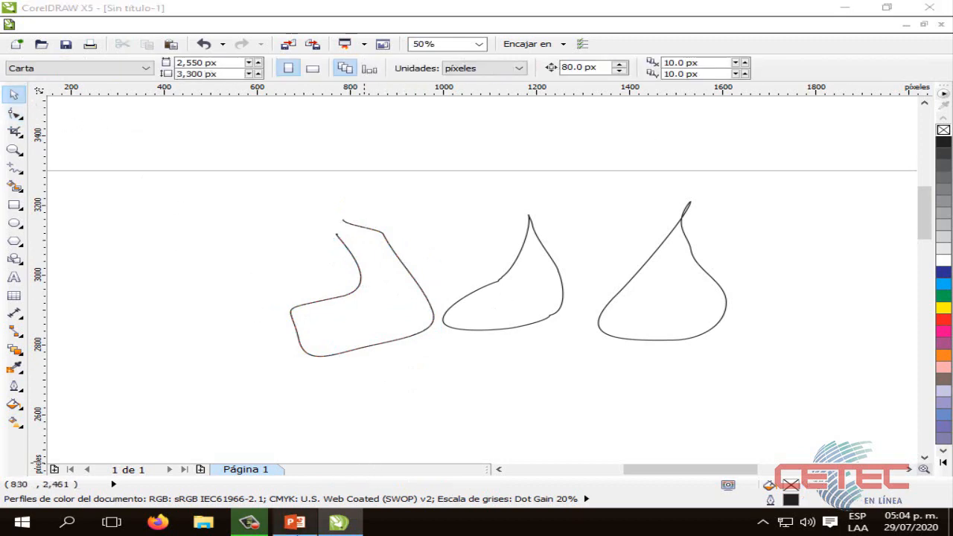
# Switch to PowerPoint to review the slide with the Bézier tool steps, and return to CorelDRAW
pyautogui.click(294, 522)
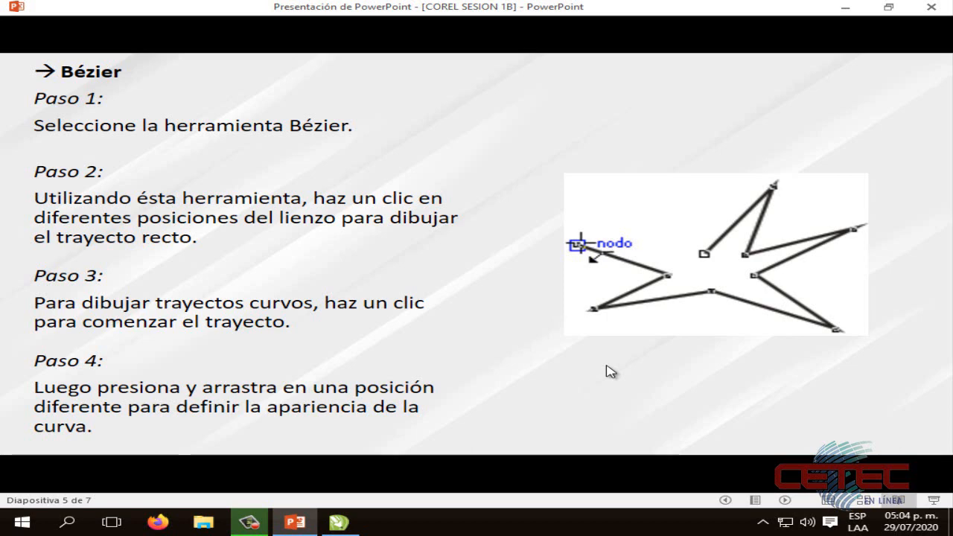
pyautogui.click(339, 523)
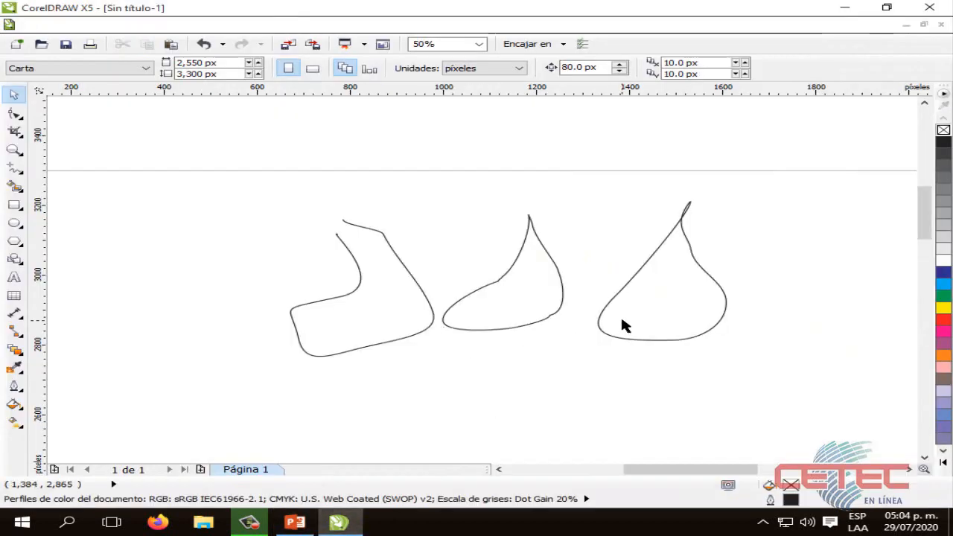
# Draw a closed triangle about 450 px wide and 470 px high with the Bézier tool in the empty area beside the rightmost drop shape
pyautogui.scroll(-5, 676, 434)
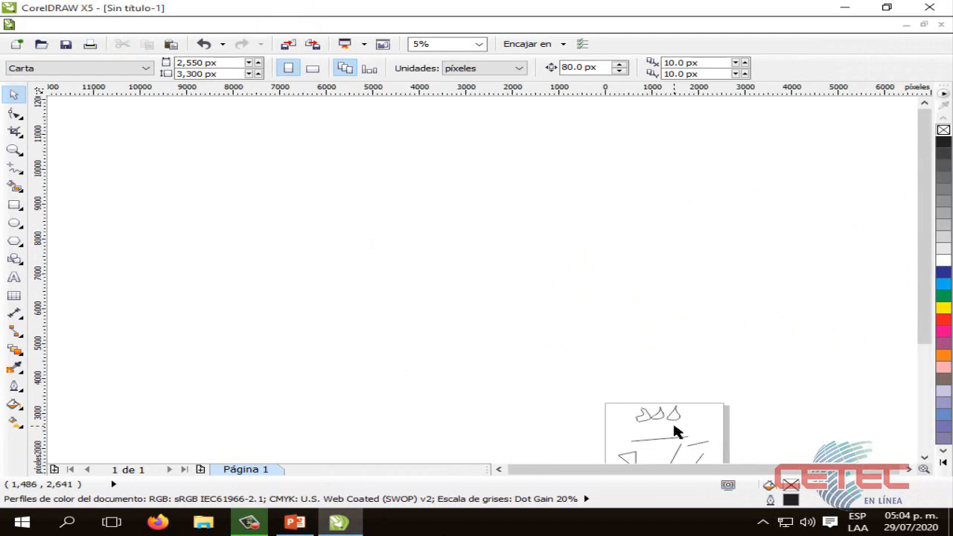
pyautogui.scroll(5, 674, 417)
pyautogui.moveTo(923, 207); pyautogui.dragTo(923, 235)
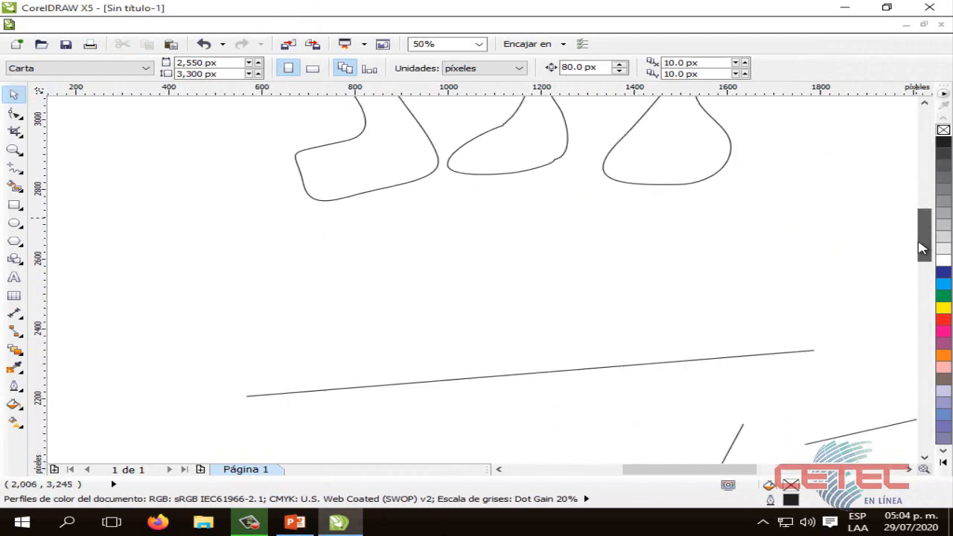
pyautogui.moveTo(688, 470); pyautogui.dragTo(772, 470)
pyautogui.moveTo(931, 253); pyautogui.dragTo(929, 242)
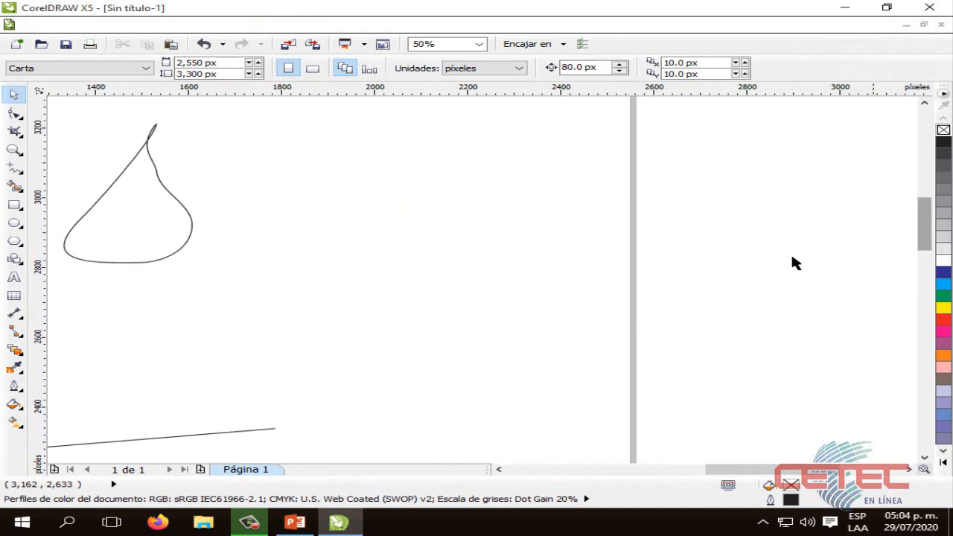
pyautogui.click(15, 173)
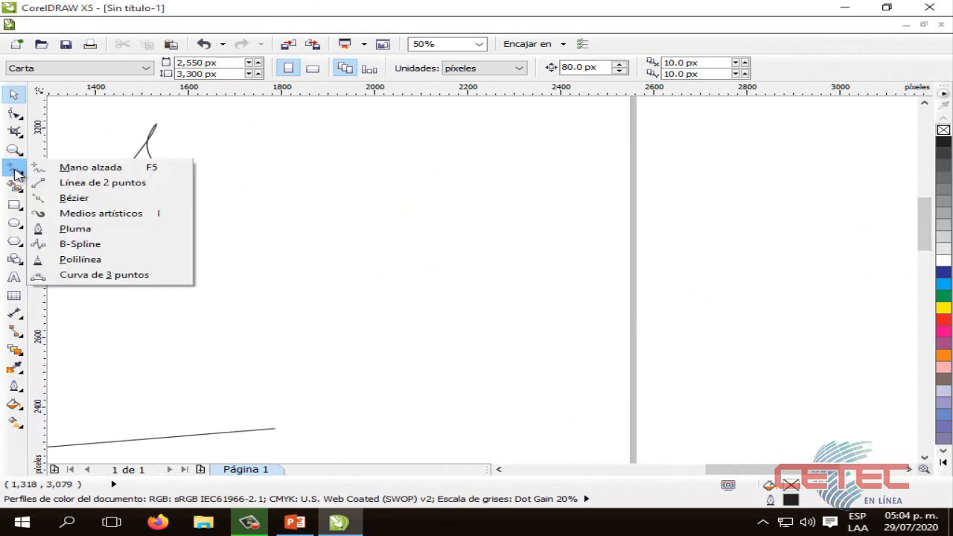
pyautogui.click(16, 173)
pyautogui.click(15, 173)
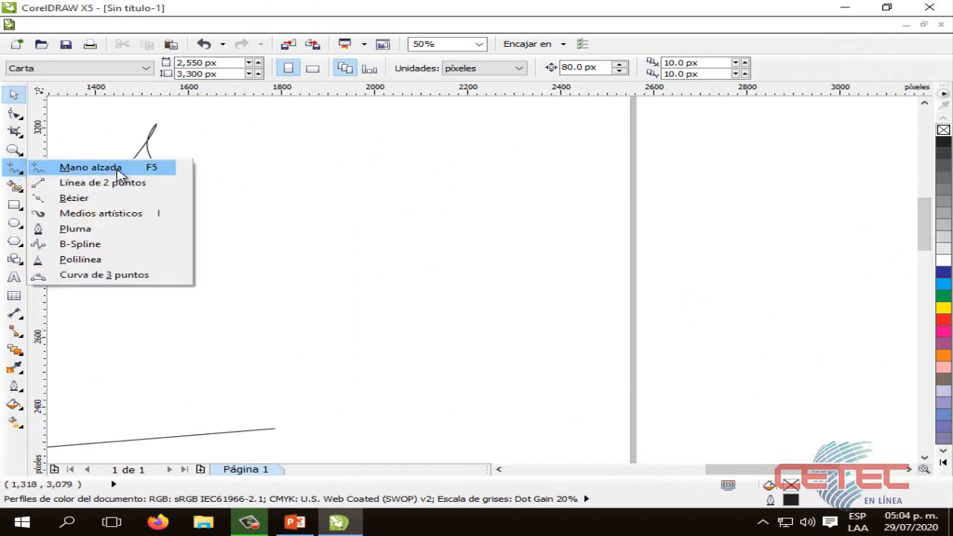
pyautogui.click(78, 200)
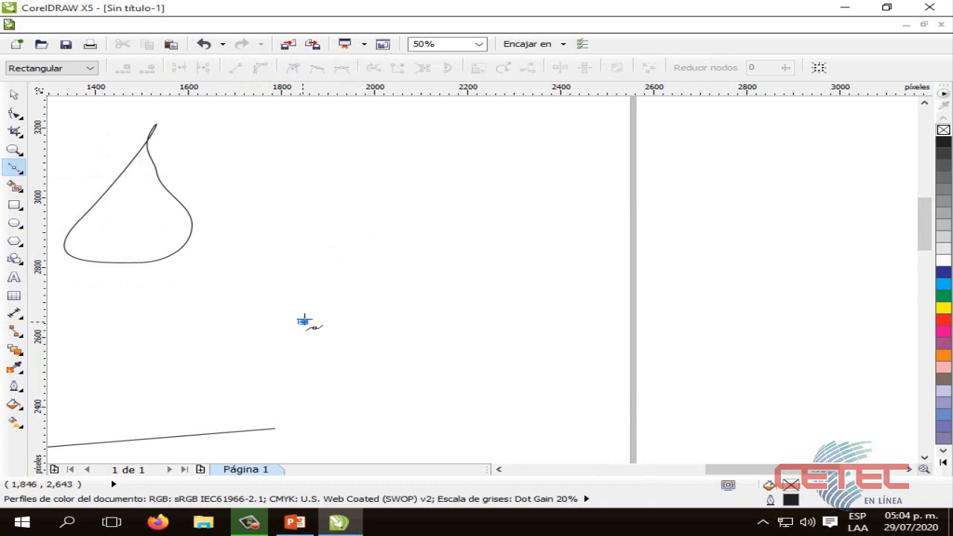
pyautogui.click(415, 161)
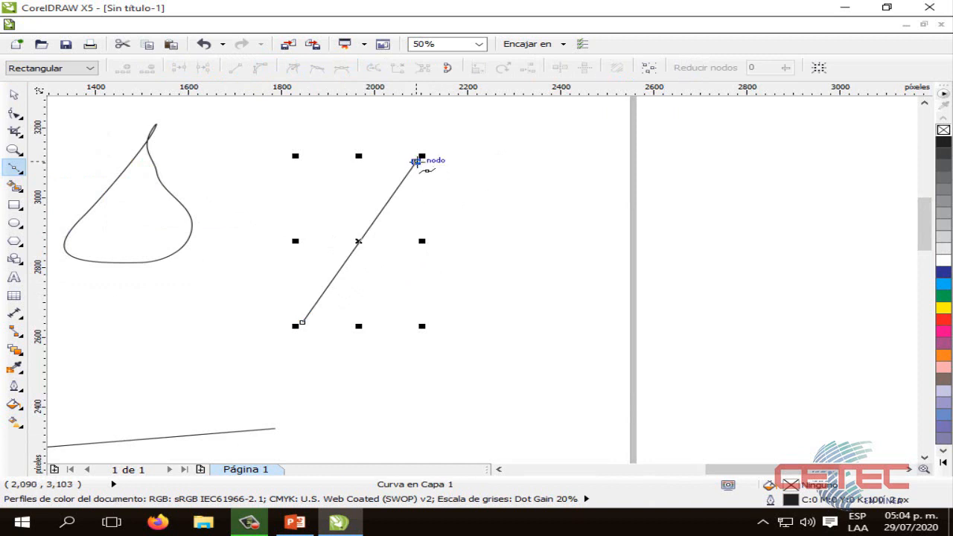
pyautogui.click(510, 327)
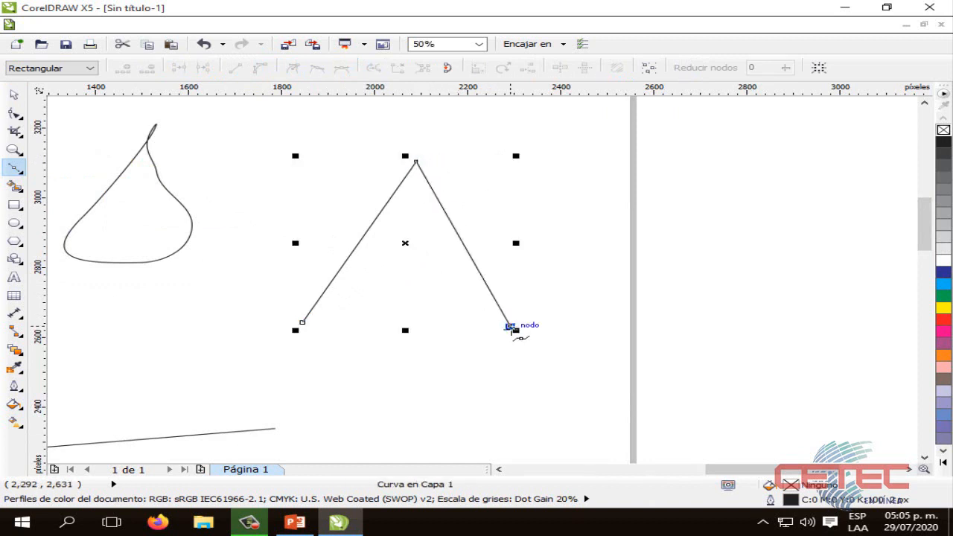
pyautogui.click(302, 321)
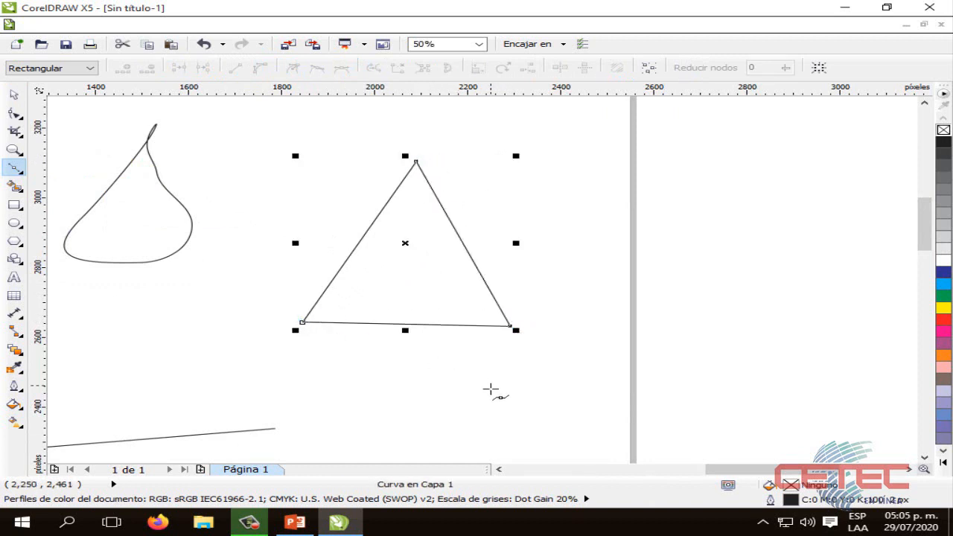
# Draw a closed four-sided shape about 200 px wide and 150 px high with straight Bézier segments between the triangle and the page edge
pyautogui.click(518, 200)
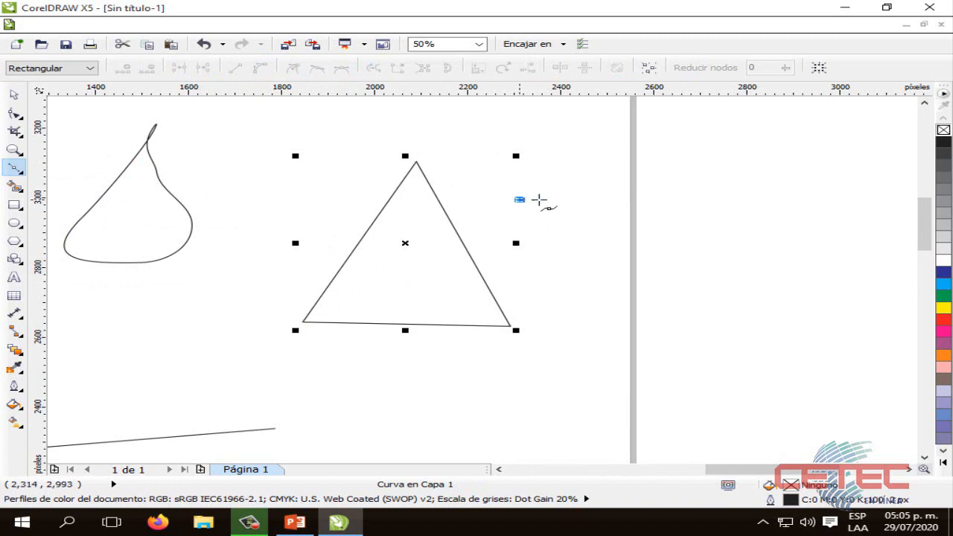
pyautogui.click(605, 200)
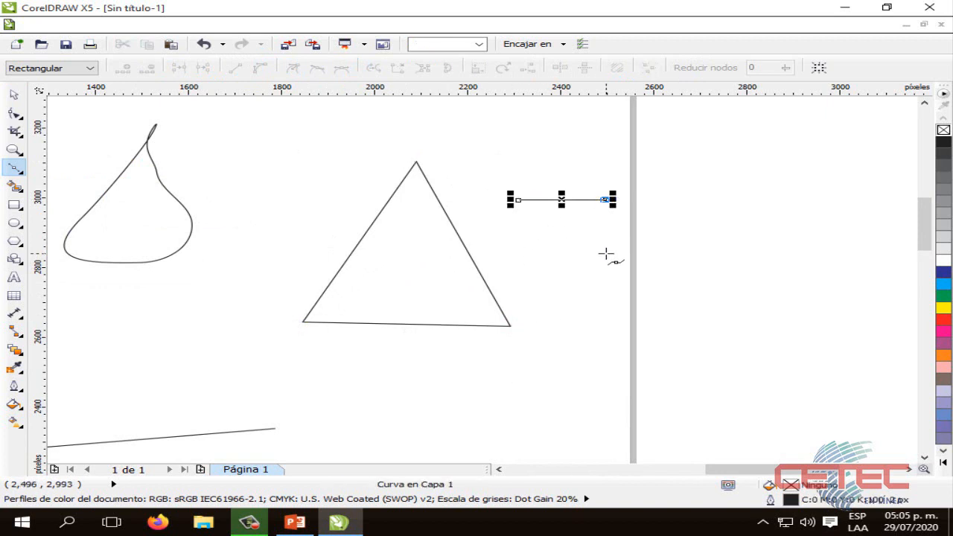
pyautogui.click(605, 253)
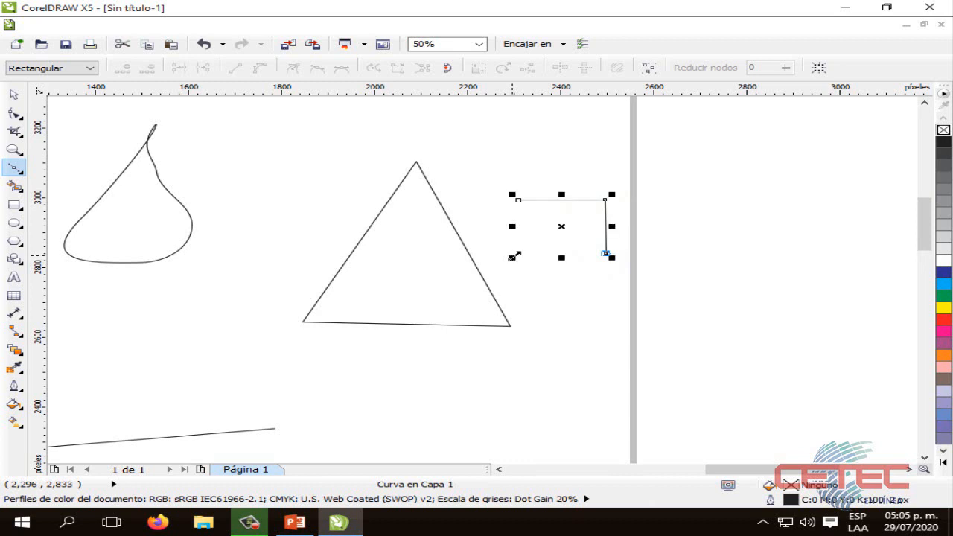
pyautogui.click(513, 253)
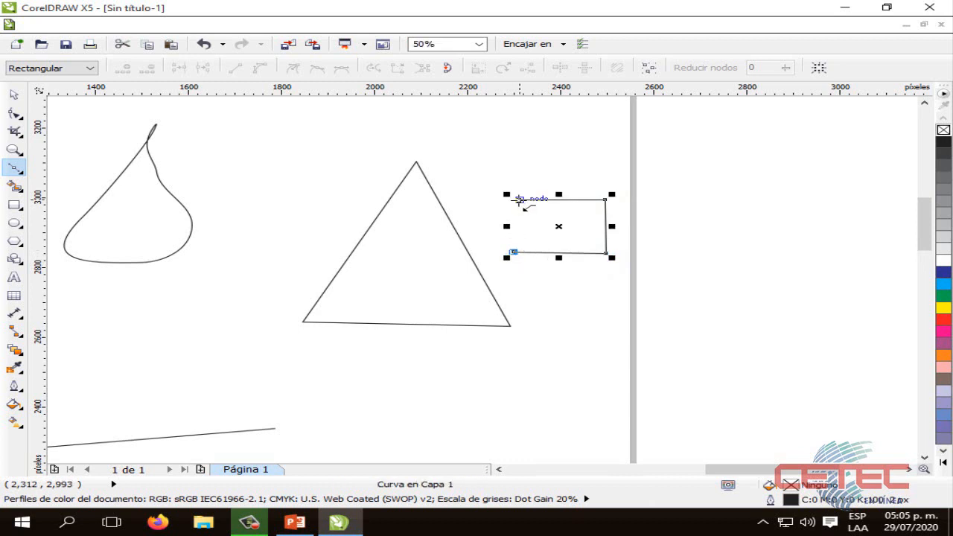
pyautogui.click(518, 200)
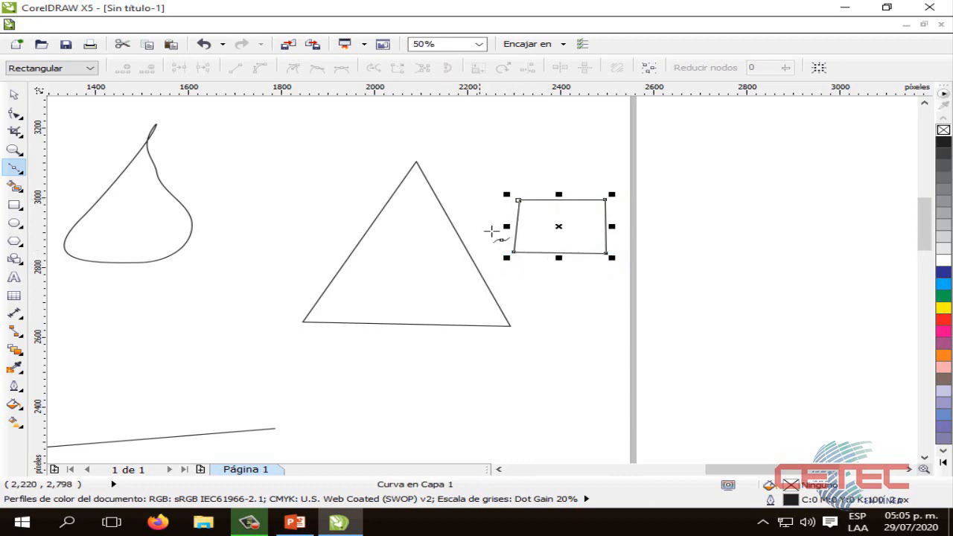
# Draw a flat closed triangle about 300 px wide with straight Bézier segments above the four-sided shape
pyautogui.click(460, 152)
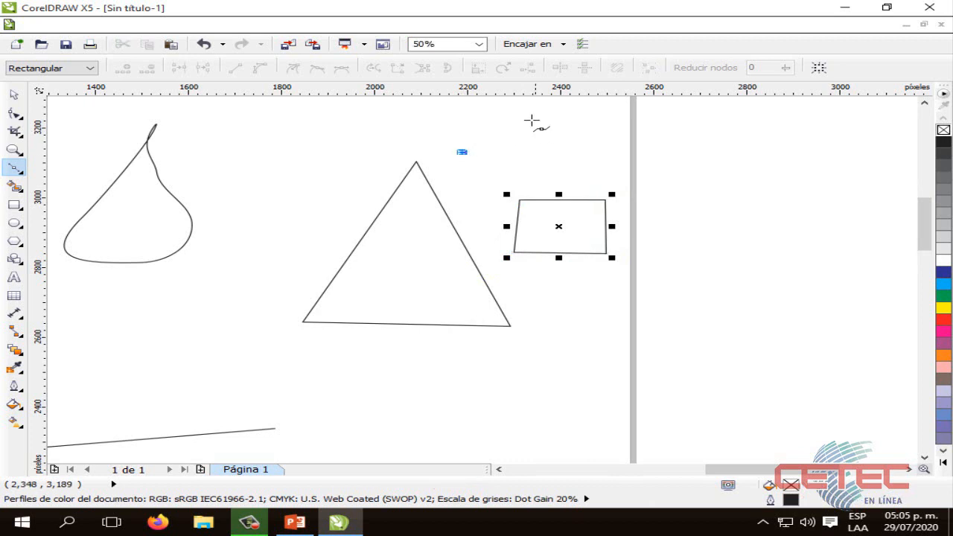
pyautogui.click(519, 117)
pyautogui.click(600, 157)
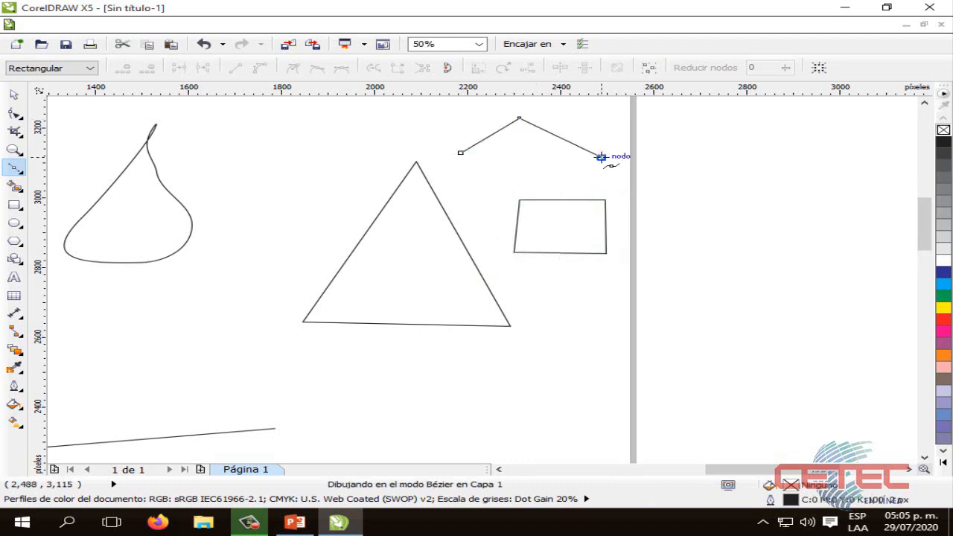
pyautogui.click(460, 152)
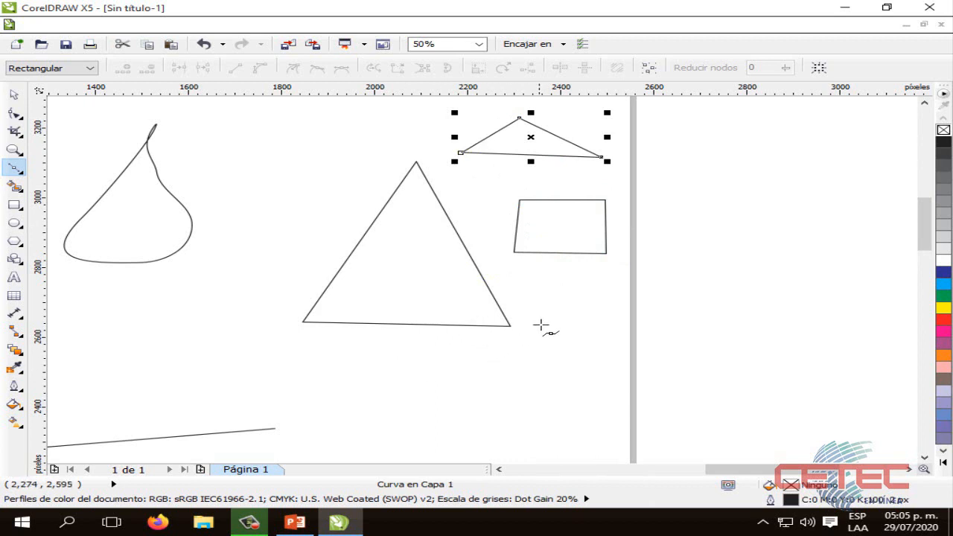
# Draw a diamond about 135 px wide and 190 px high with straight Bézier segments below the four-sided shape
pyautogui.click(518, 348)
pyautogui.click(549, 313)
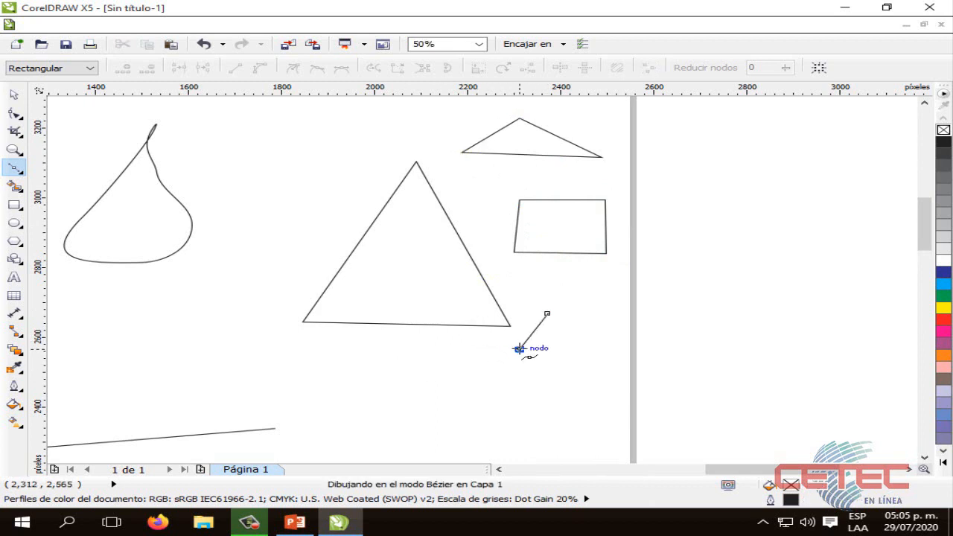
pyautogui.click(582, 350)
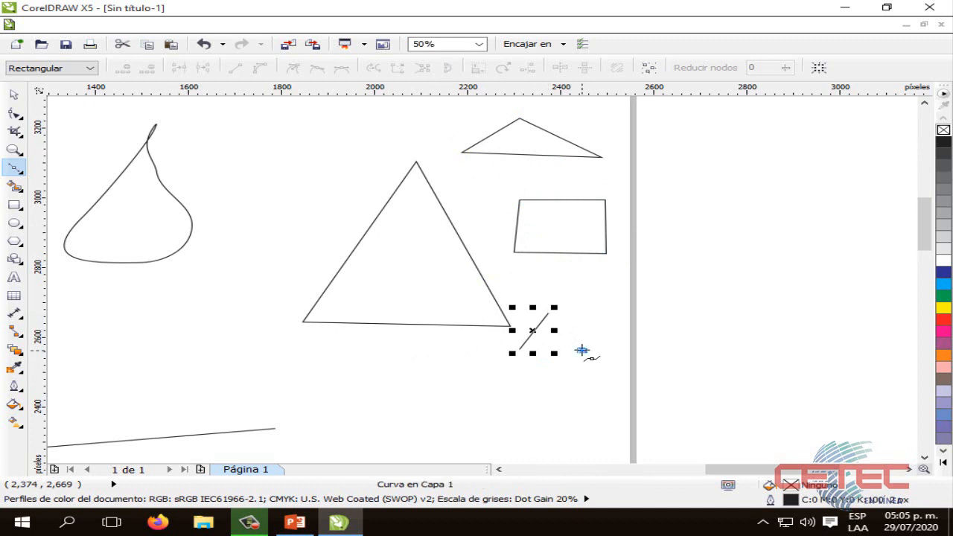
pyautogui.click(582, 349)
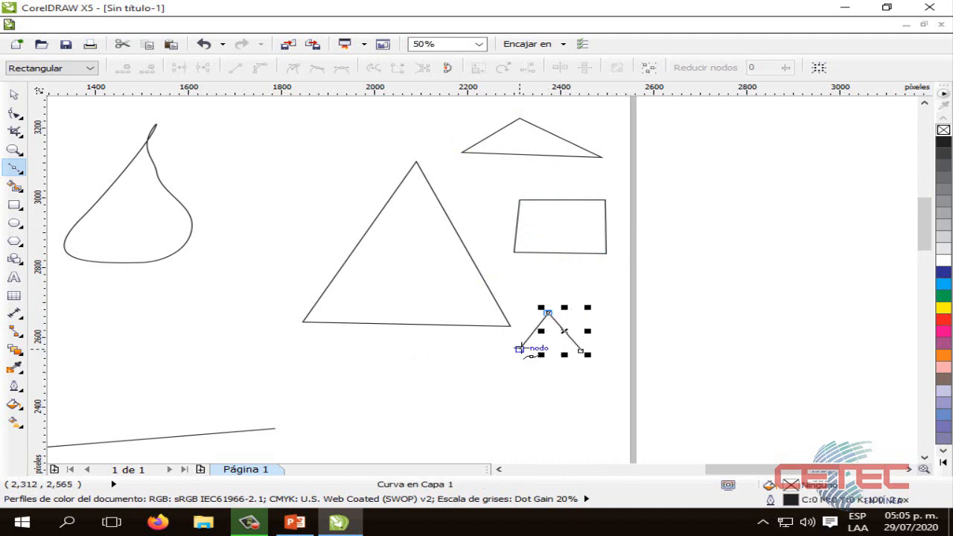
pyautogui.click(519, 348)
pyautogui.click(541, 381)
pyautogui.click(581, 351)
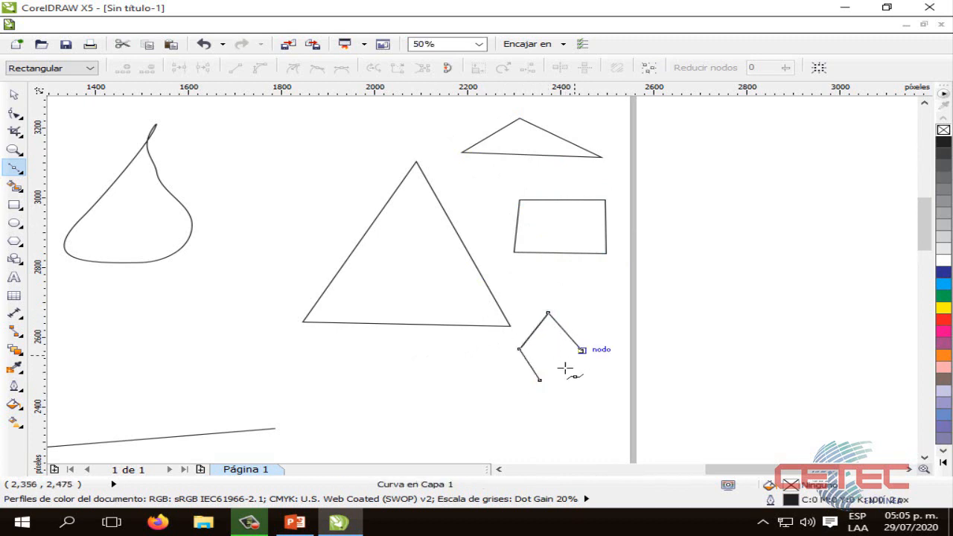
pyautogui.click(540, 380)
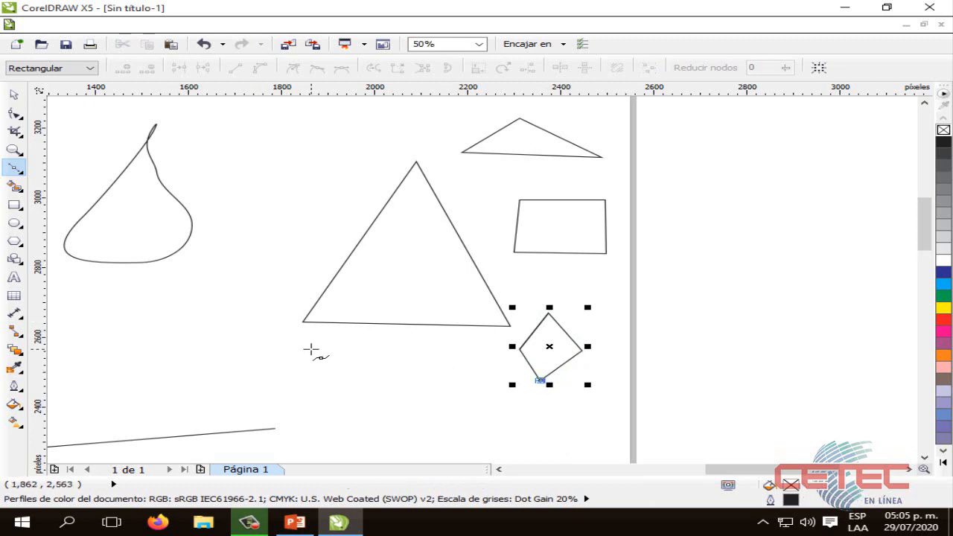
# Undo the last Bézier input and draw a closed curved shape about 290 px wide with Bézier curves across the large triangle's base
pyautogui.hotkey('ctrl', 'z')
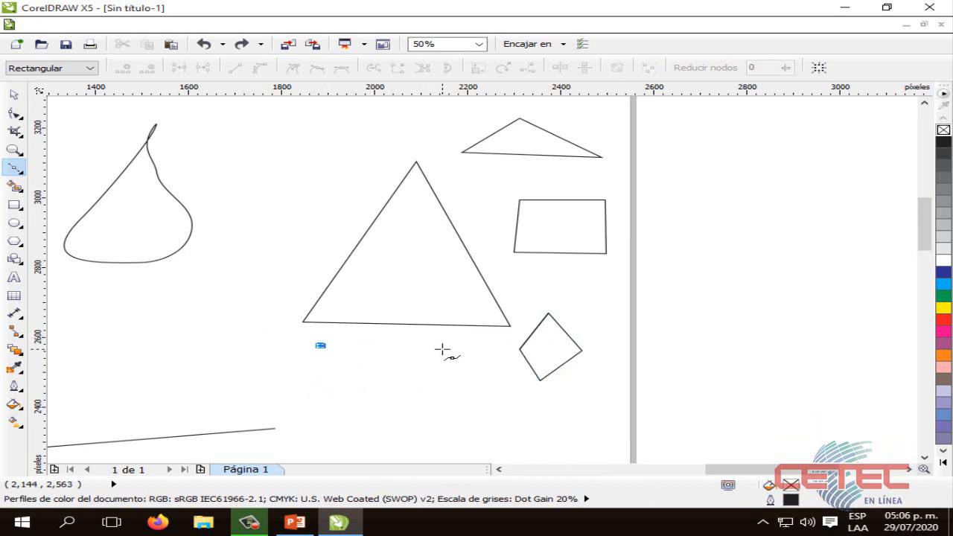
pyautogui.click(442, 349)
pyautogui.moveTo(442, 349); pyautogui.dragTo(489, 391)
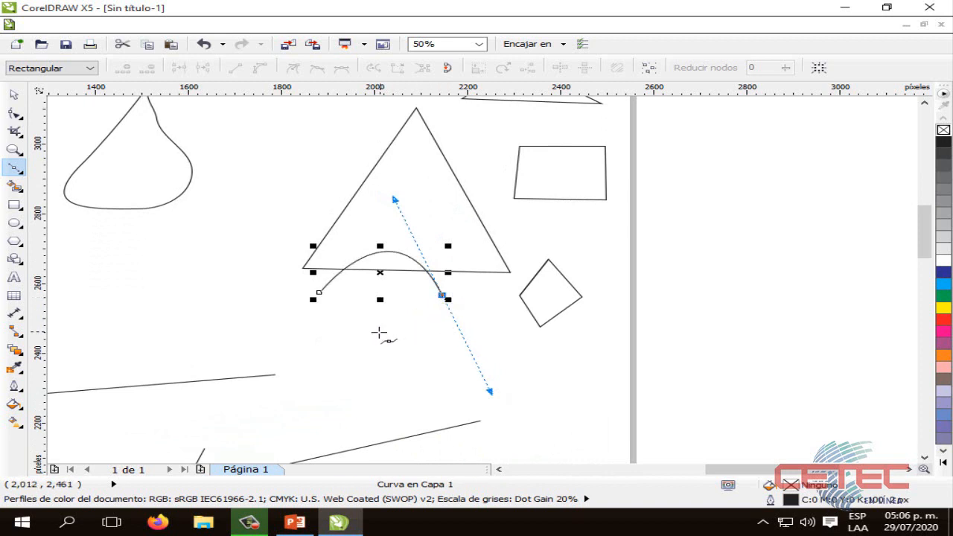
pyautogui.click(379, 332)
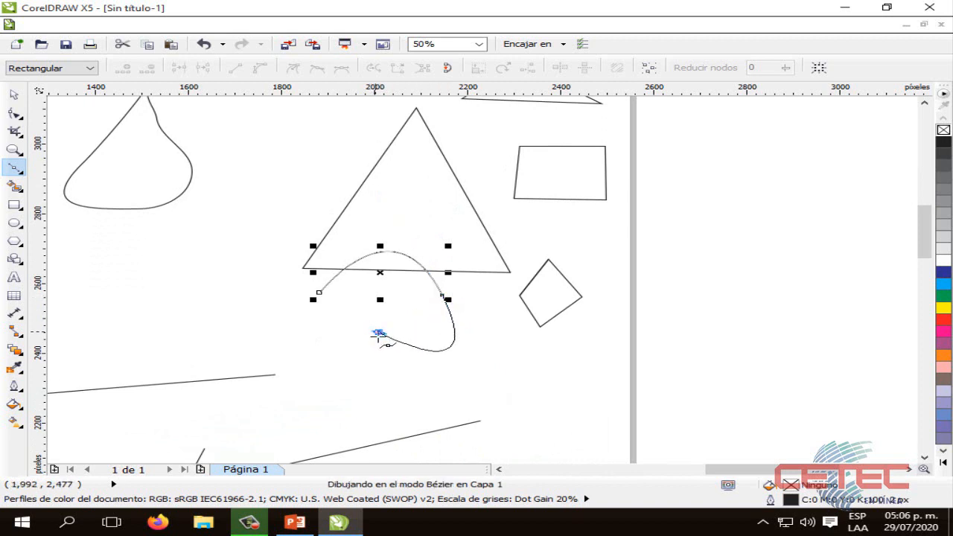
pyautogui.moveTo(377, 332)
pyautogui.mouseDown()
pyautogui.moveTo(402, 353)
pyautogui.moveTo(419, 347)
pyautogui.moveTo(378, 334)
pyautogui.mouseUp()
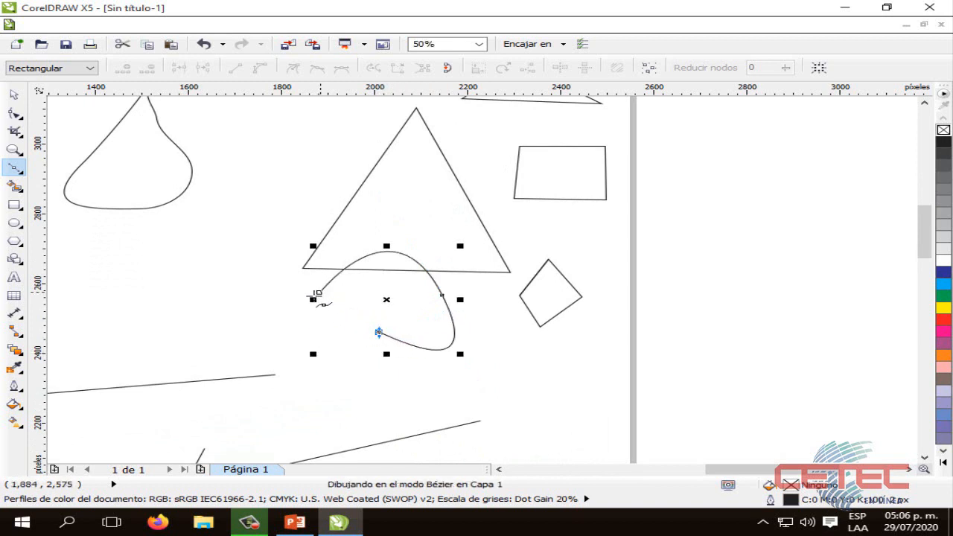
pyautogui.moveTo(319, 292); pyautogui.dragTo(300, 327)
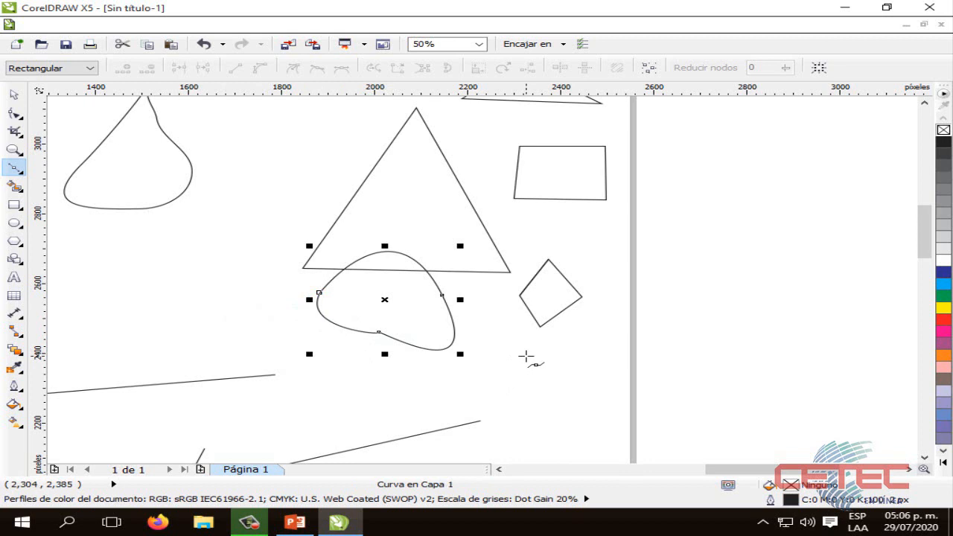
# Draw a closed curved shape about 382 px wide and 301 px high with Bézier curves outside the page, beyond its right edge
pyautogui.click(677, 336)
pyautogui.moveTo(826, 339); pyautogui.dragTo(816, 437)
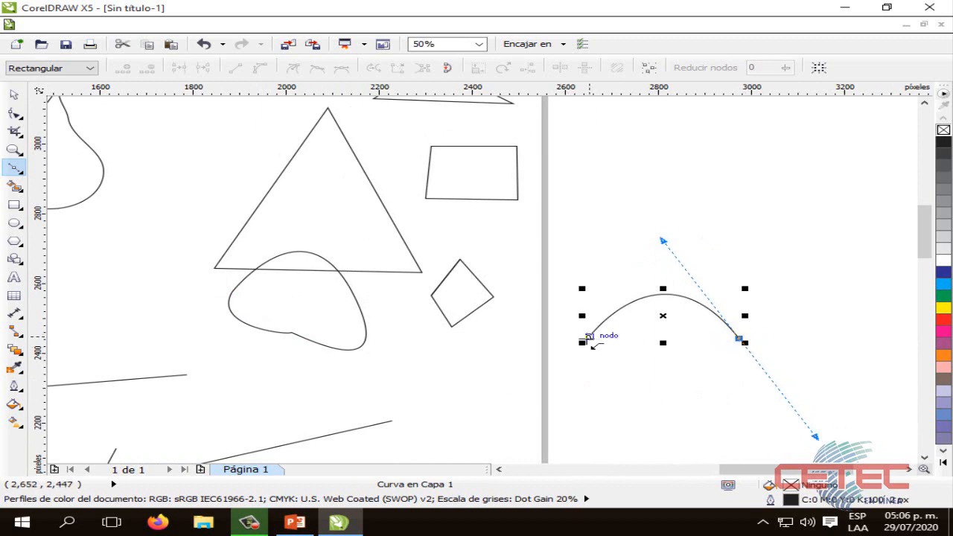
pyautogui.click(584, 337)
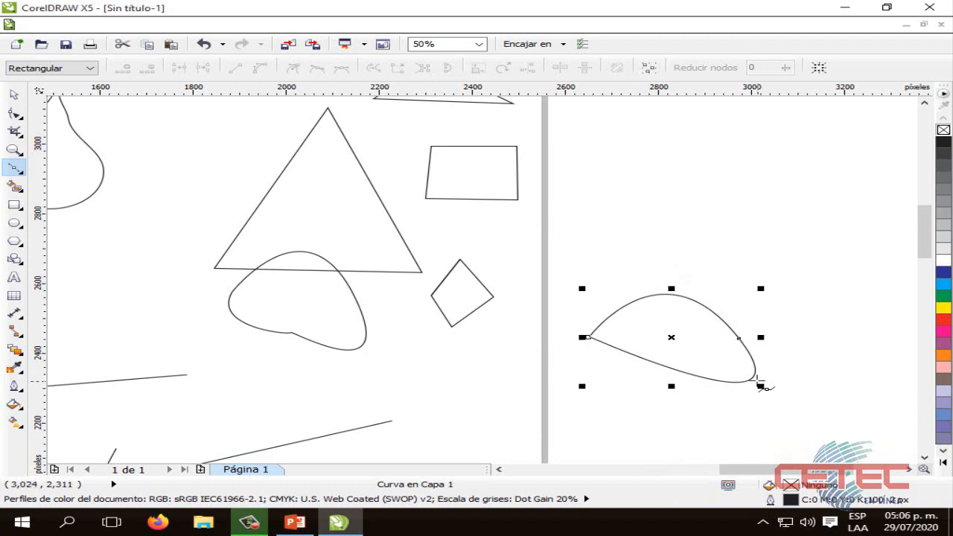
pyautogui.hotkey('ctrl', 'z')
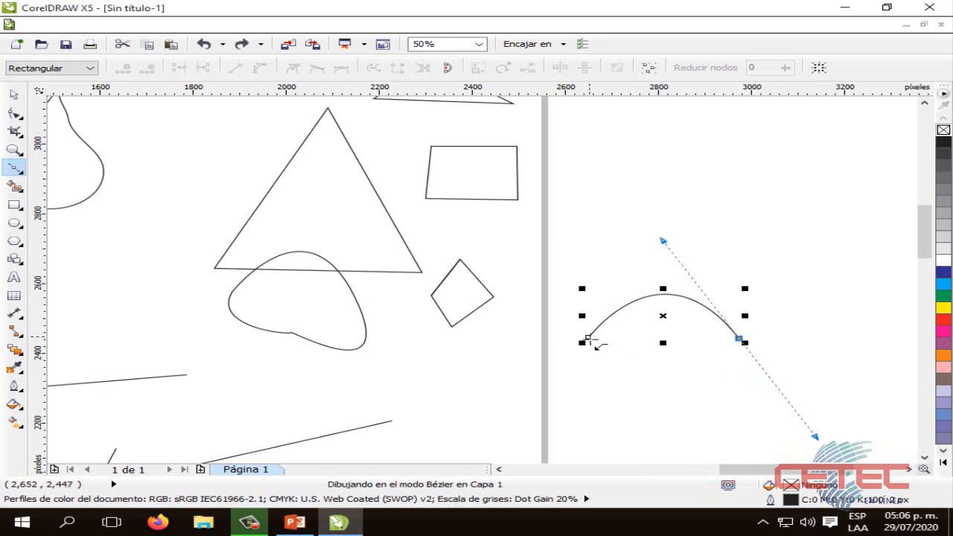
pyautogui.moveTo(588, 339); pyautogui.dragTo(557, 397)
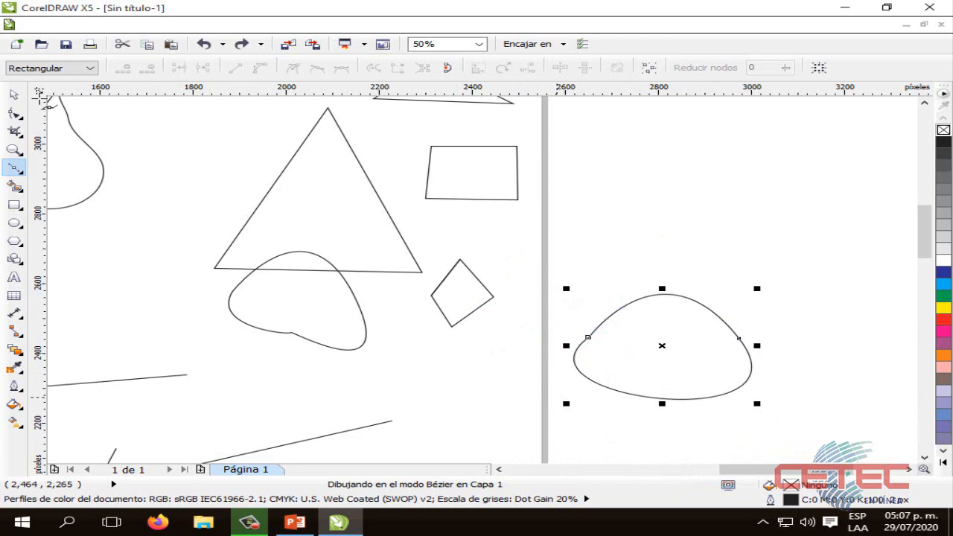
pyautogui.click(14, 95)
pyautogui.click(463, 376)
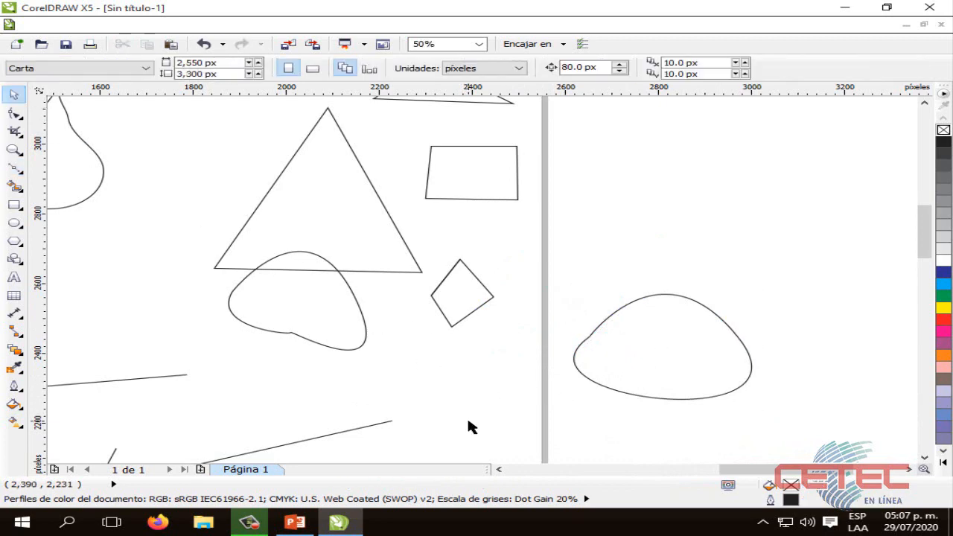
# Switch to the PowerPoint presentation and advance from the Bézier slide to the Medios Artísticos slide
pyautogui.hotkey('alt', 'Tab')
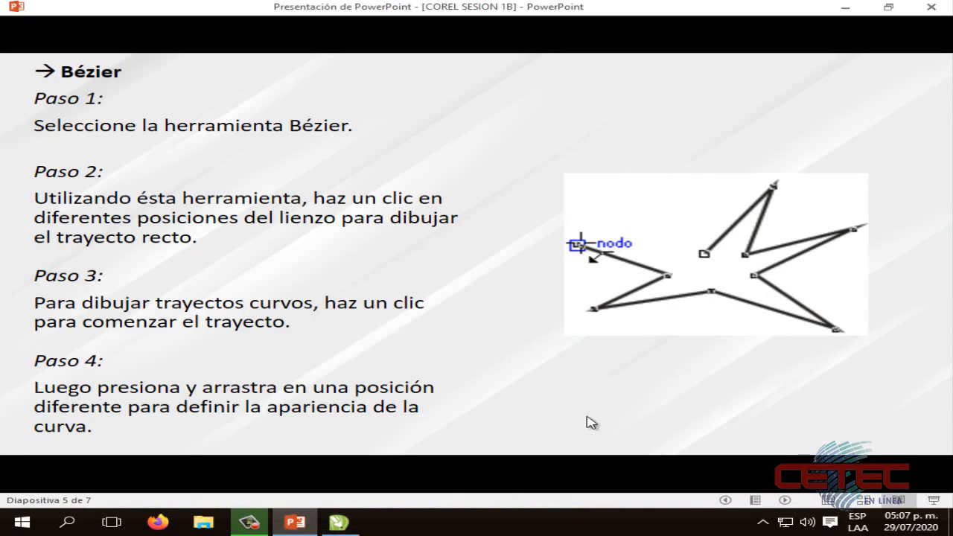
pyautogui.click(580, 421)
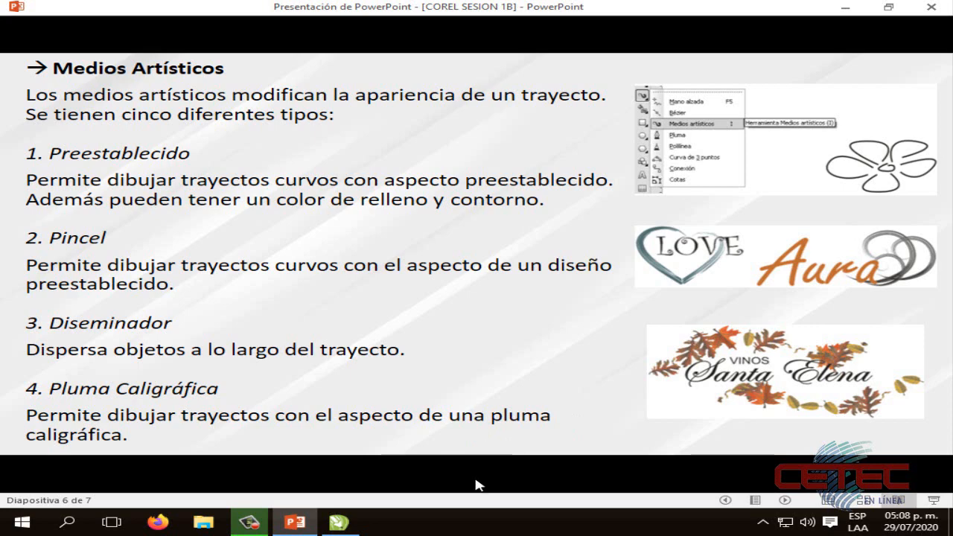
# Switch back to CorelDRAW and insert a new page after Página 1
pyautogui.click(339, 521)
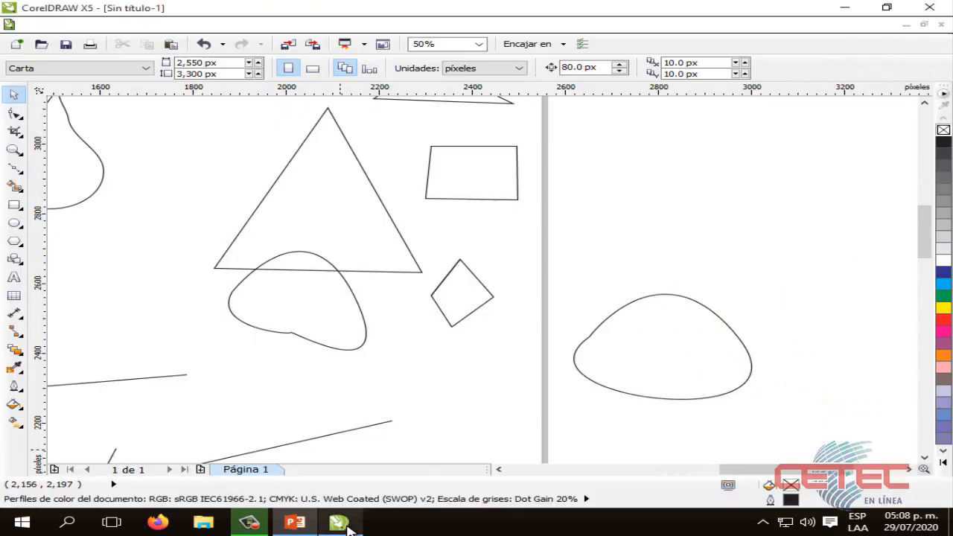
pyautogui.scroll(-3, 521, 383)
pyautogui.moveTo(924, 234); pyautogui.dragTo(908, 319)
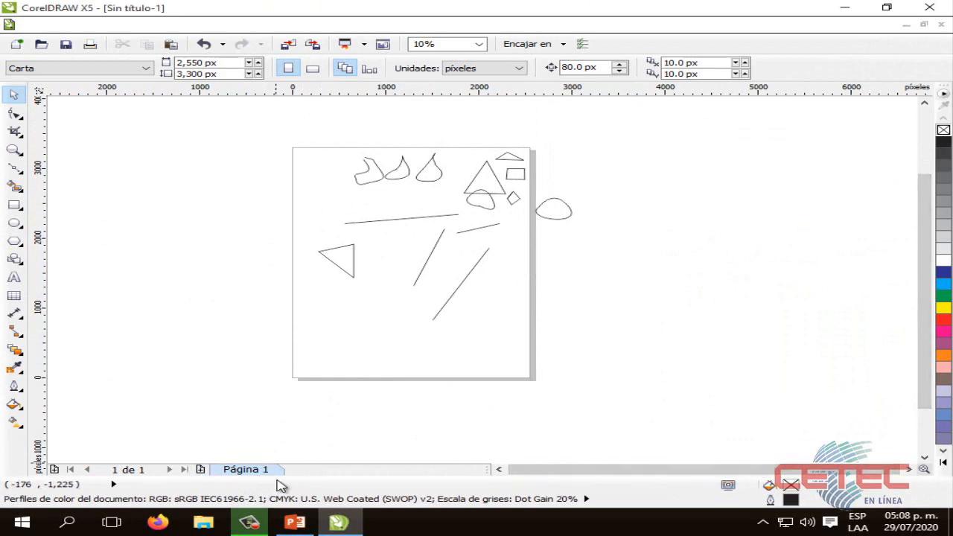
pyautogui.rightClick(261, 474)
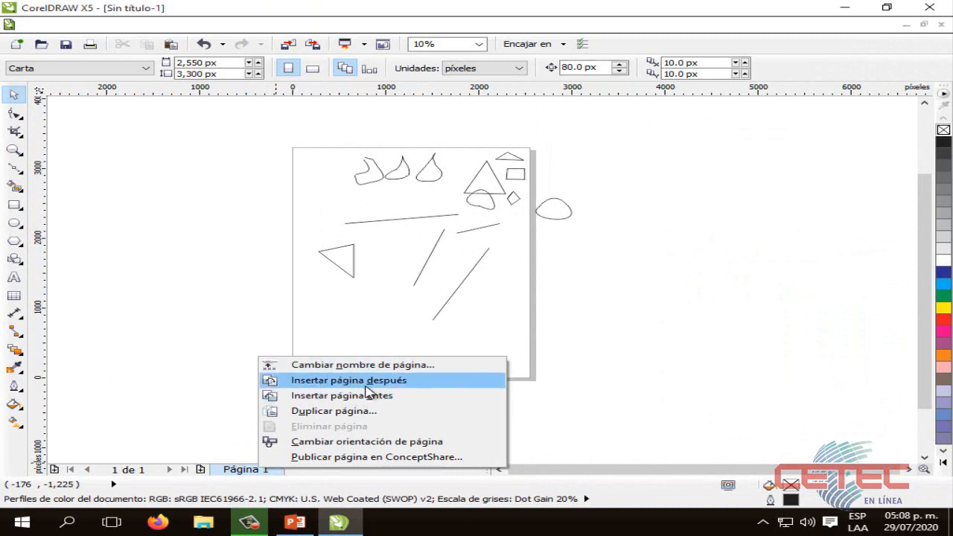
pyautogui.click(389, 381)
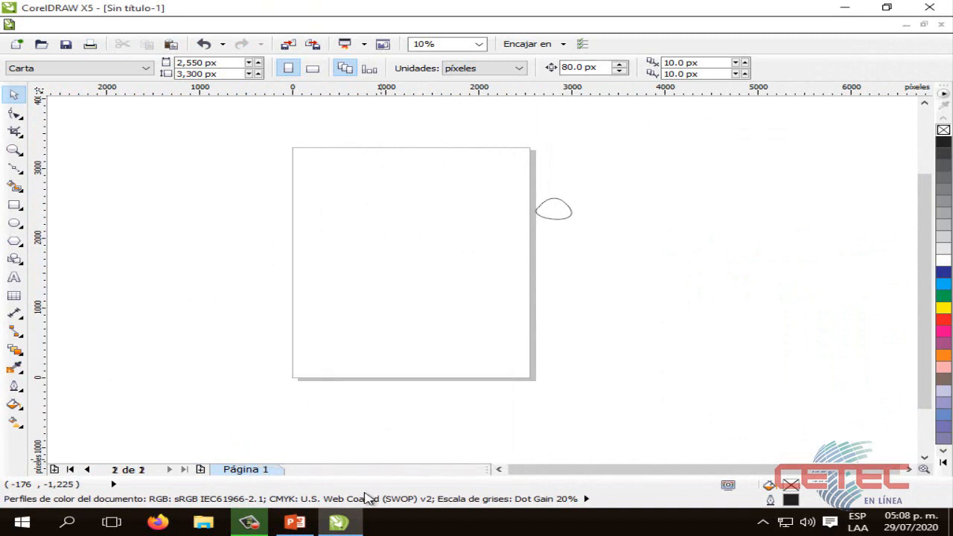
# Make Página 2 the active page and delete the curved shape lying outside the page
pyautogui.click(274, 472)
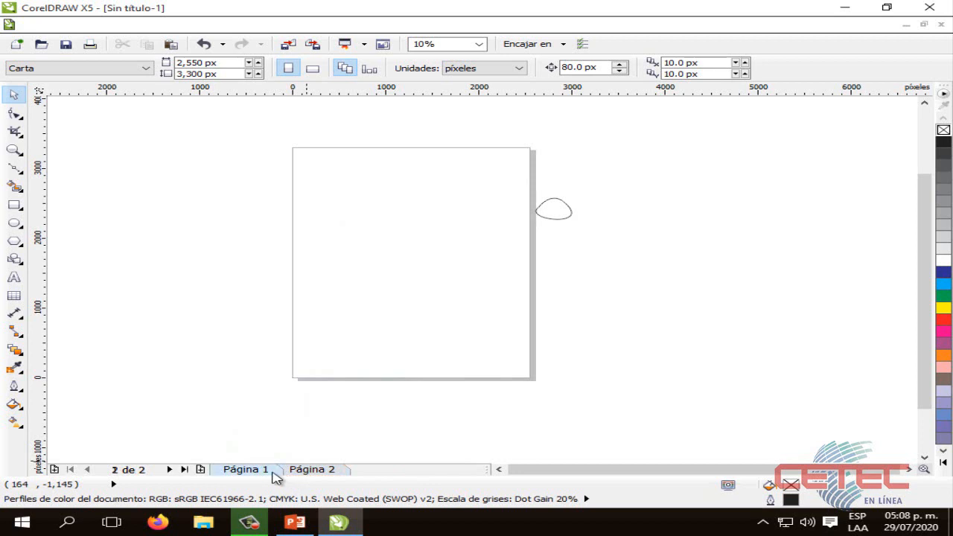
pyautogui.click(328, 471)
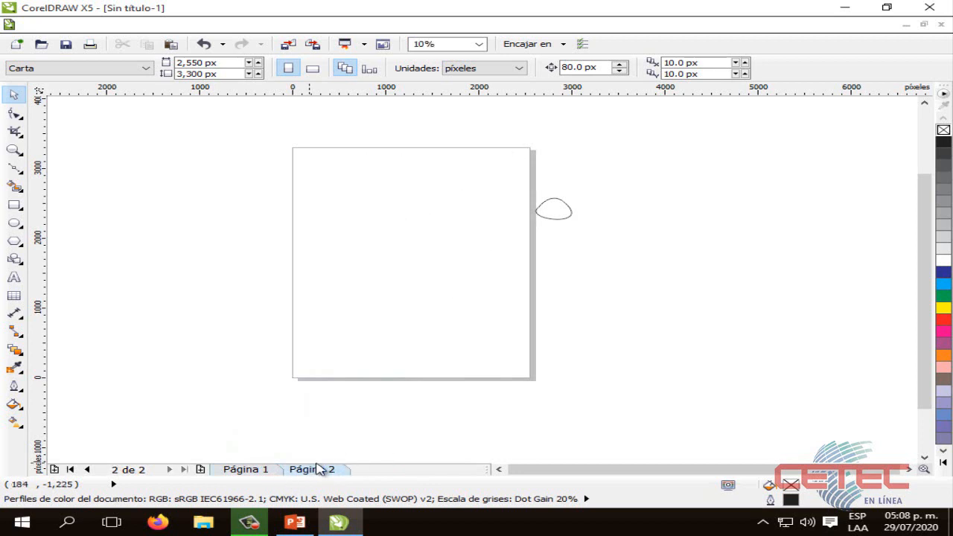
pyautogui.click(553, 212)
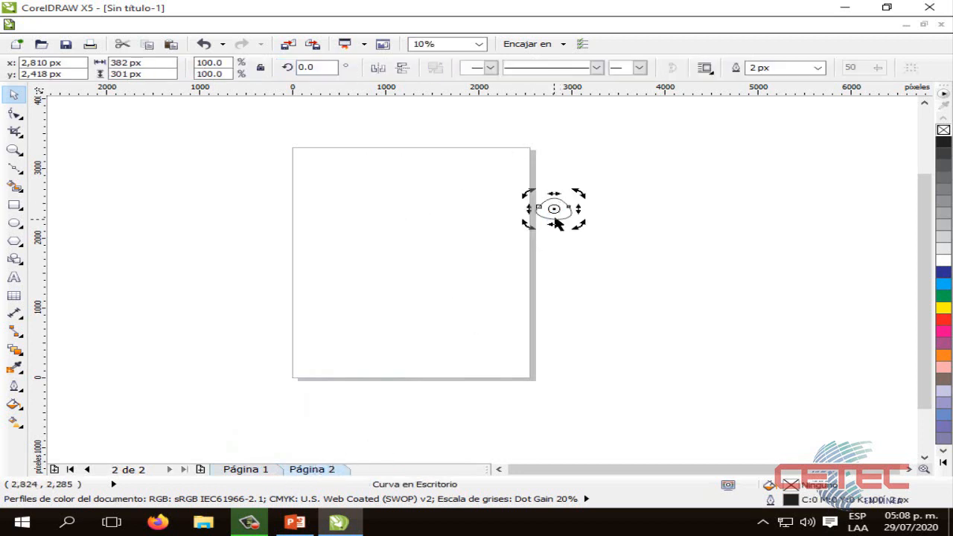
pyautogui.press('Delete')
# Set the Artistic Media tool to preset mode and choose the thick, even preset stroke with rounded ends
pyautogui.scroll(2, 565, 210)
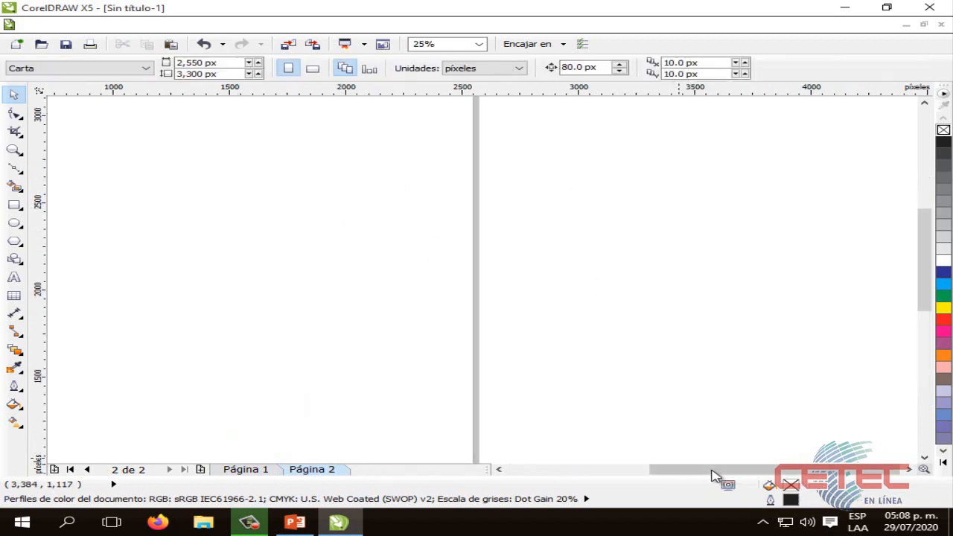
pyautogui.moveTo(719, 470); pyautogui.dragTo(610, 469)
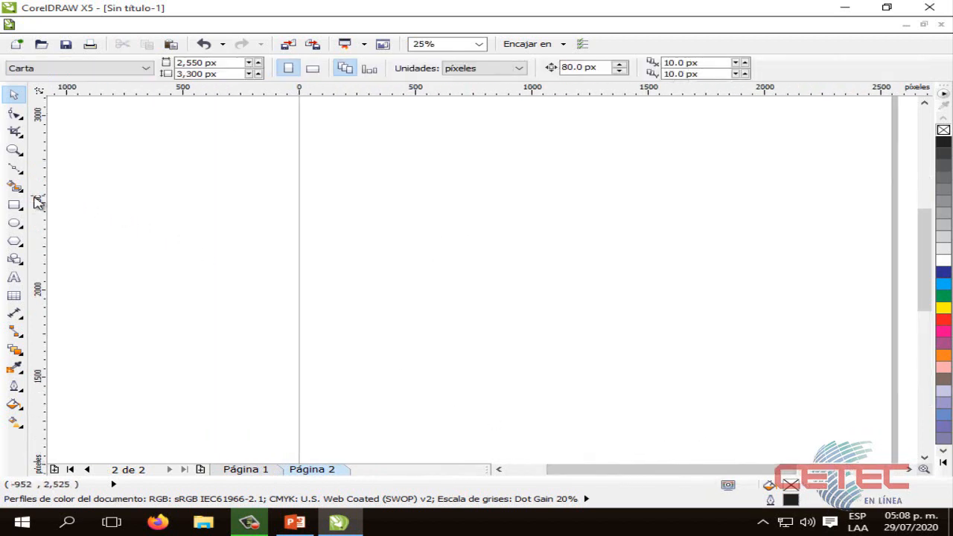
pyautogui.click(20, 173)
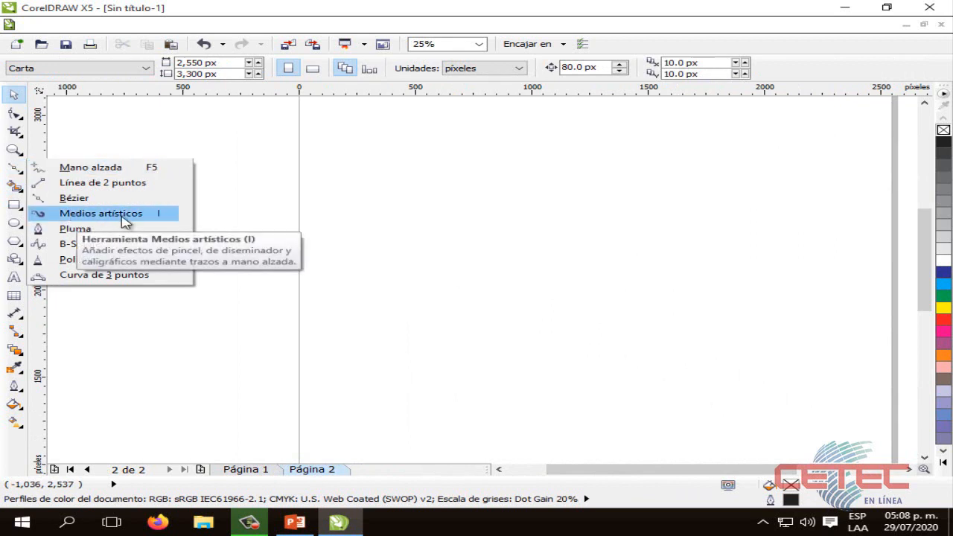
pyautogui.click(124, 215)
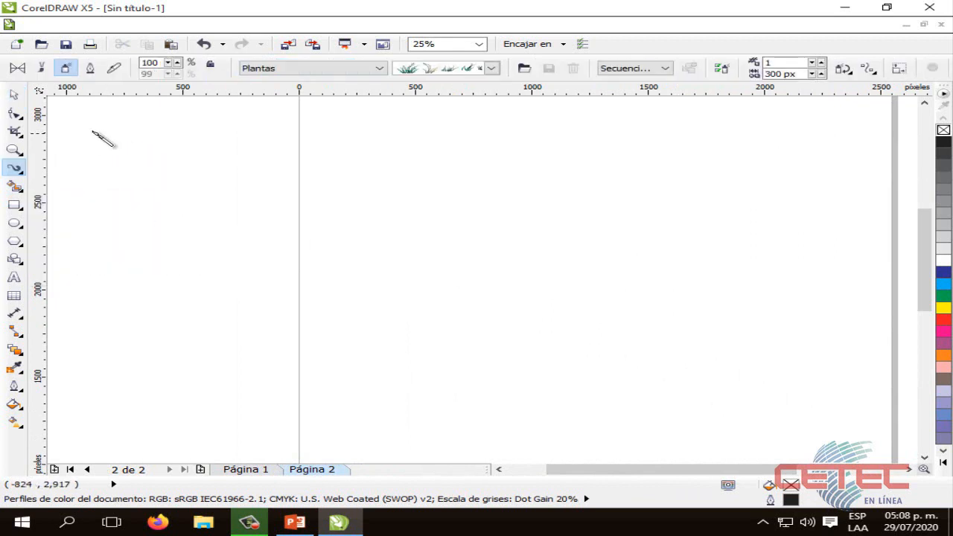
pyautogui.click(18, 68)
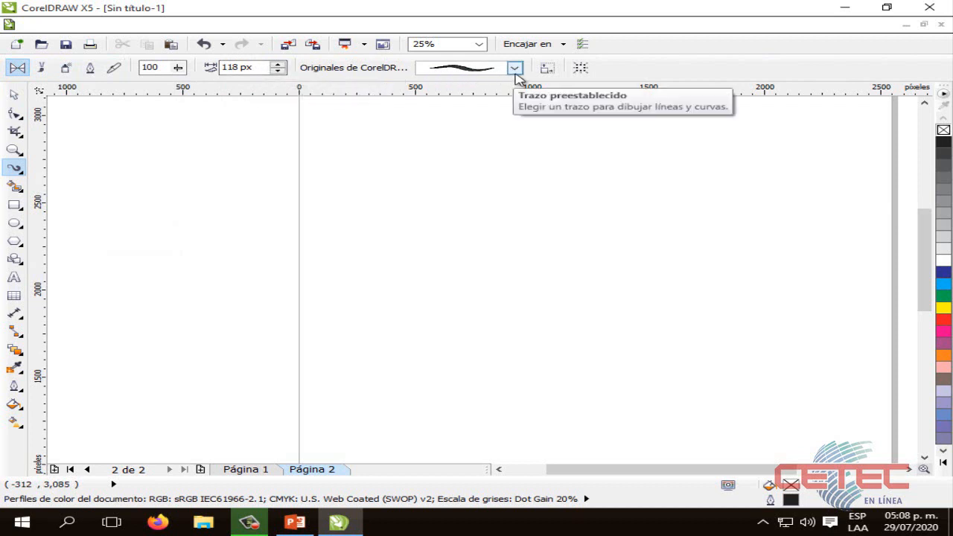
pyautogui.click(513, 69)
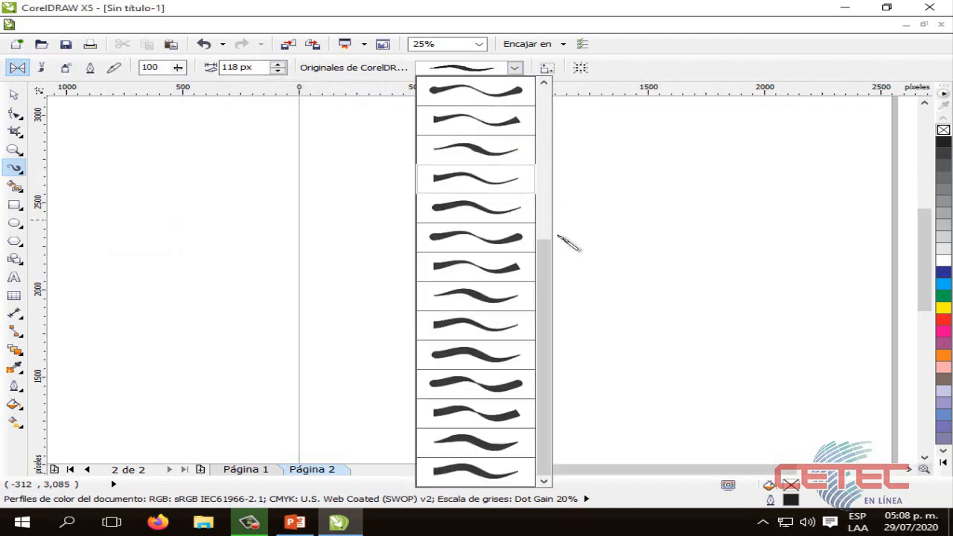
pyautogui.moveTo(548, 272); pyautogui.dragTo(548, 111)
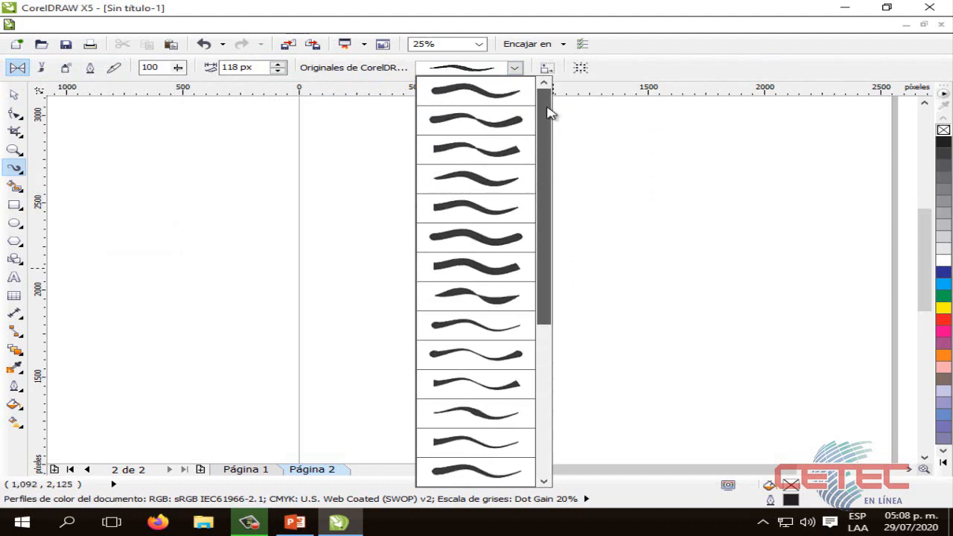
pyautogui.click(477, 254)
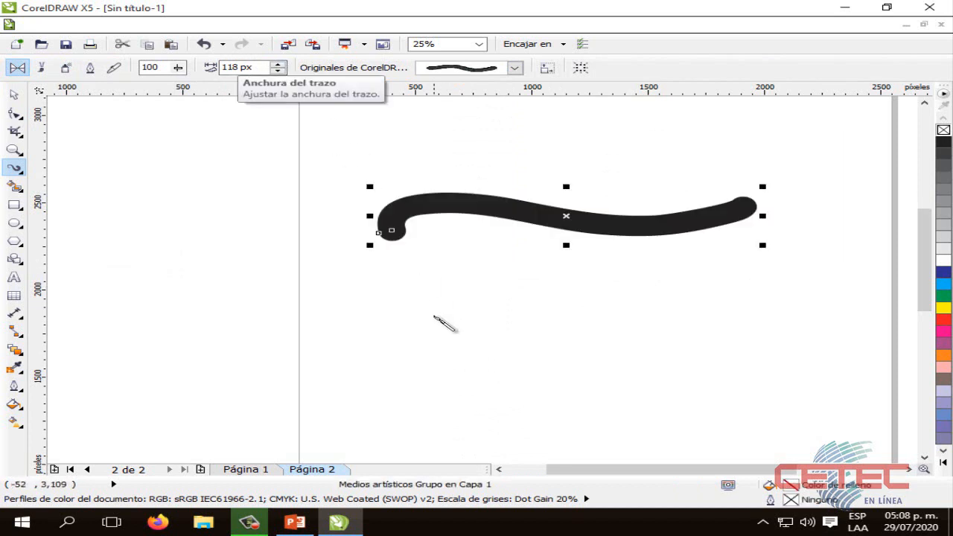
# Draw four wavy preset strokes, each about 1,650 px wide, one above another across Página 2
pyautogui.moveTo(413, 328)
pyautogui.mouseDown()
pyautogui.moveTo(413, 306)
pyautogui.moveTo(540, 296)
pyautogui.moveTo(780, 305)
pyautogui.mouseUp()
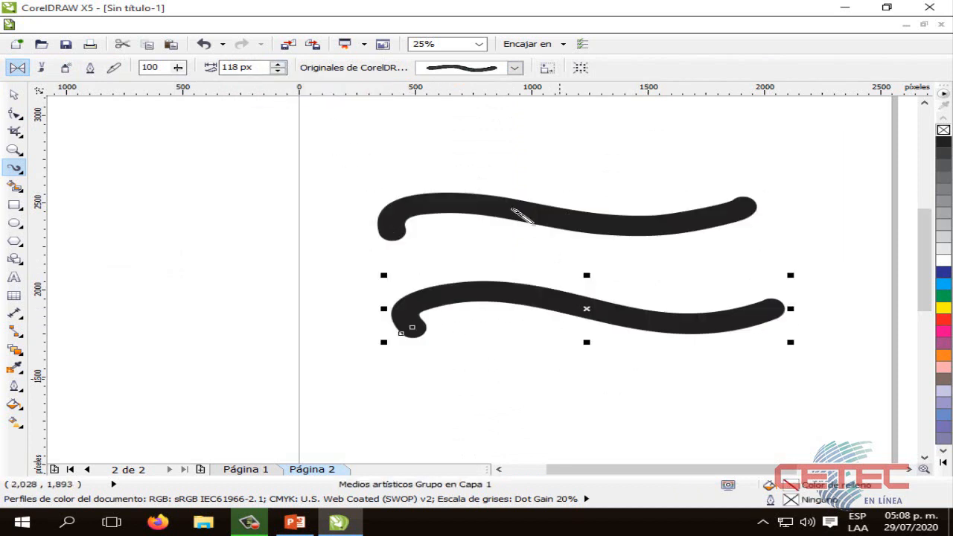
pyautogui.moveTo(387, 174)
pyautogui.mouseDown()
pyautogui.moveTo(558, 154)
pyautogui.moveTo(737, 147)
pyautogui.mouseUp()
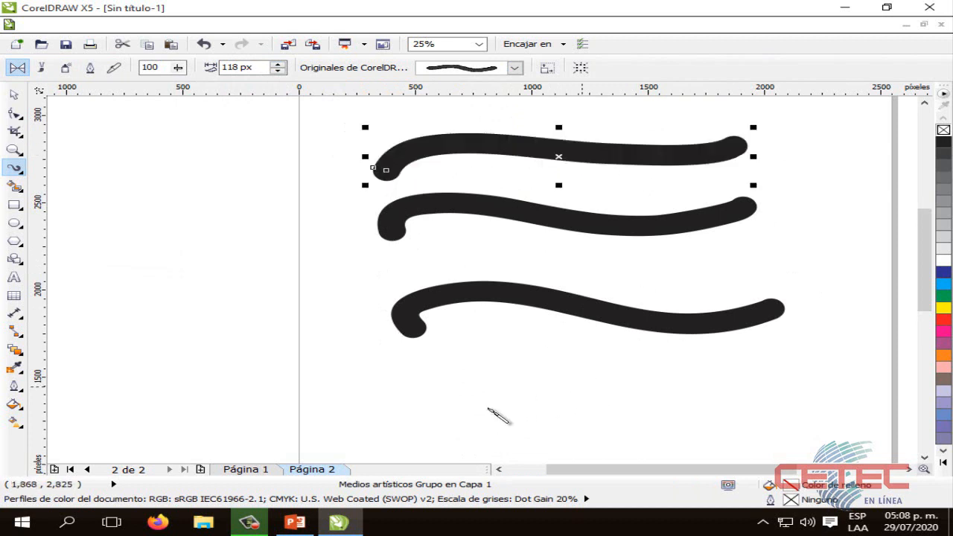
pyautogui.moveTo(441, 408)
pyautogui.mouseDown()
pyautogui.moveTo(456, 380)
pyautogui.moveTo(805, 388)
pyautogui.mouseUp()
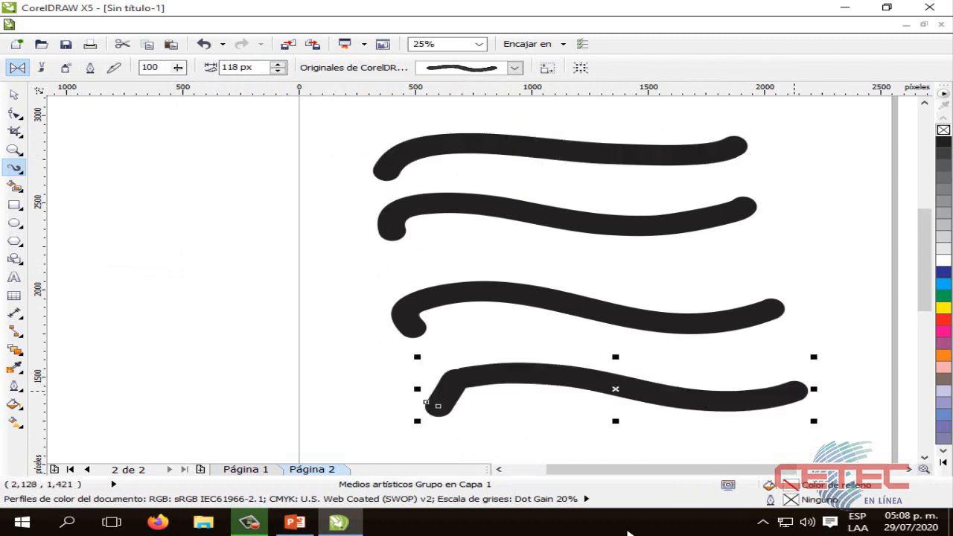
# Select all four preset strokes on Página 2 and delete them
pyautogui.click(18, 97)
pyautogui.click(841, 434)
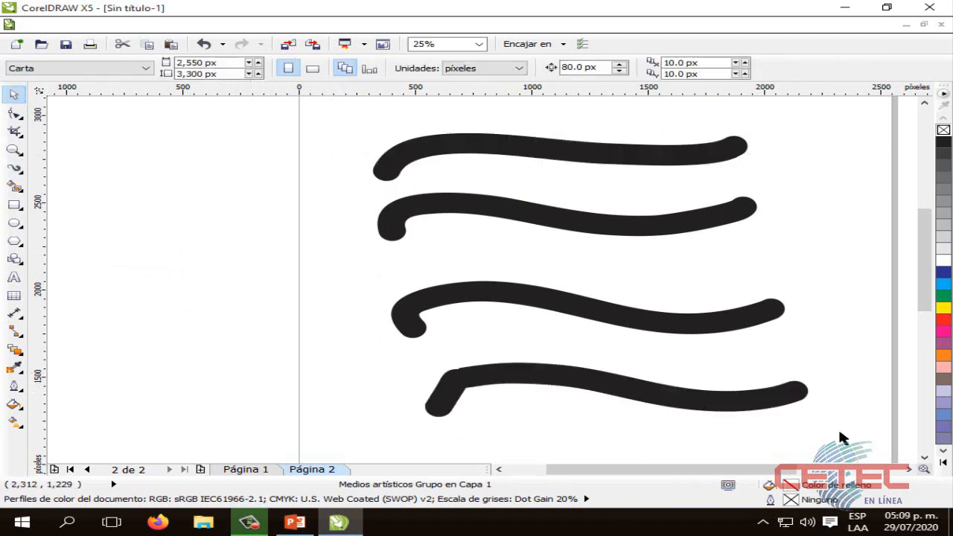
pyautogui.hotkey('ctrl', 'a')
pyautogui.moveTo(330, 123)
pyautogui.mouseDown()
pyautogui.moveTo(729, 345)
pyautogui.moveTo(811, 397)
pyautogui.moveTo(815, 422)
pyautogui.mouseUp()
pyautogui.press('Delete')
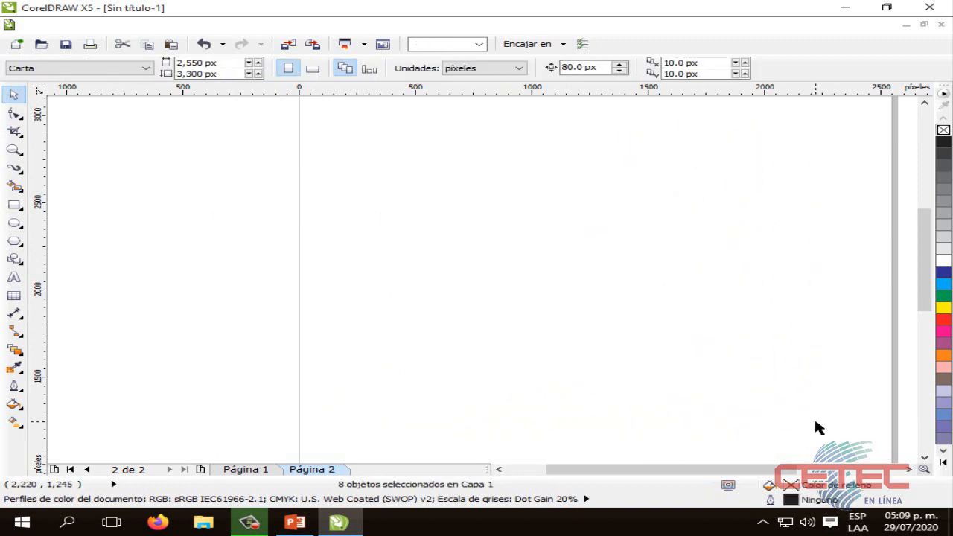
# Set the Artistic Media tool to Pincel mode and choose the brush with several rows of dots from the Artísticos category
pyautogui.click(15, 167)
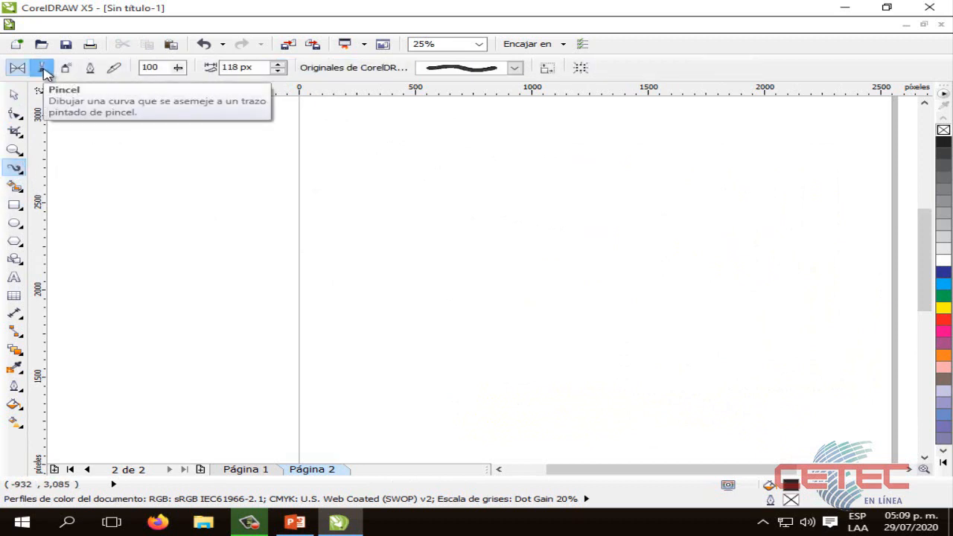
pyautogui.click(42, 72)
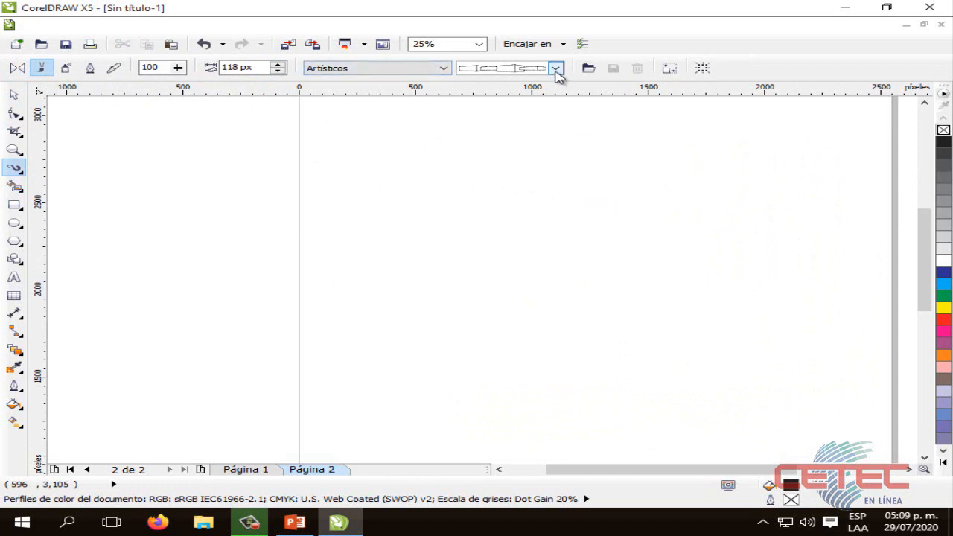
pyautogui.click(443, 69)
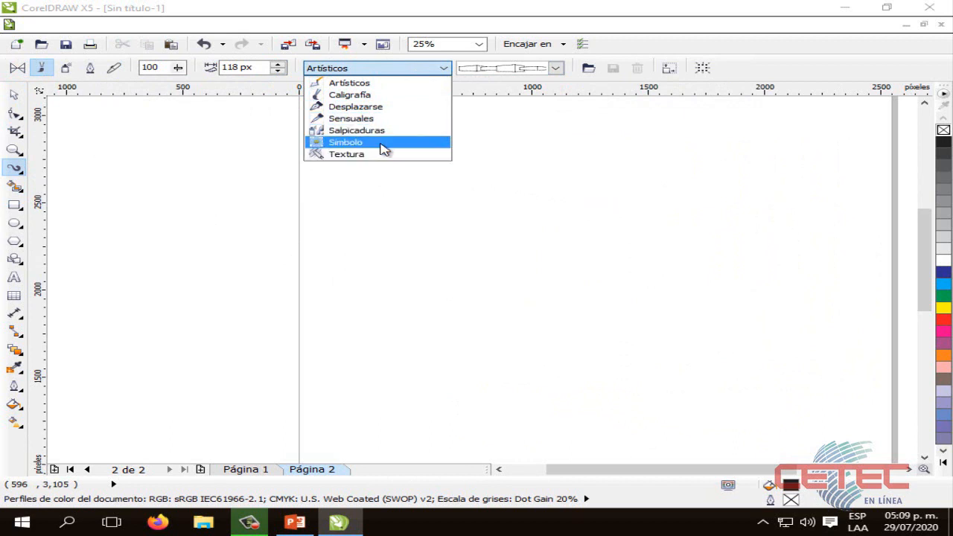
pyautogui.click(387, 88)
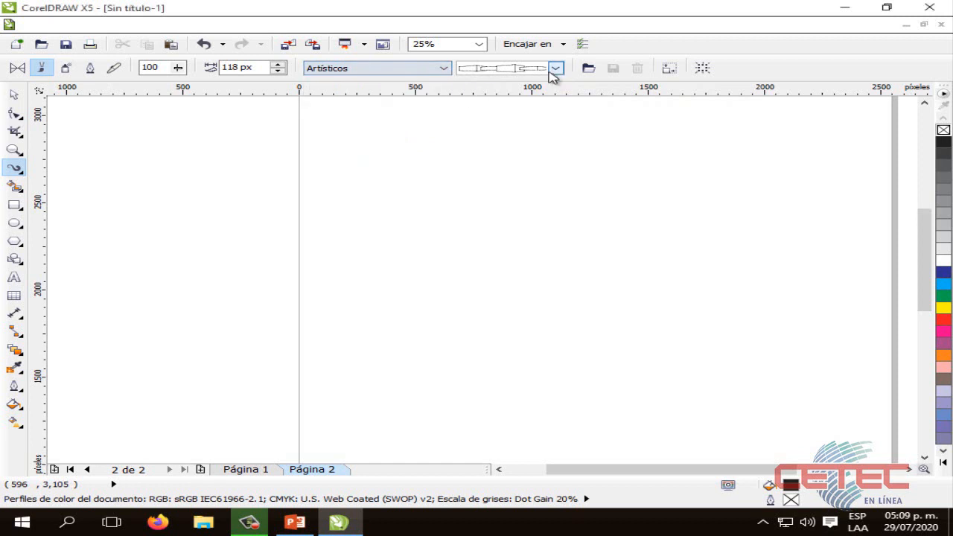
pyautogui.click(556, 68)
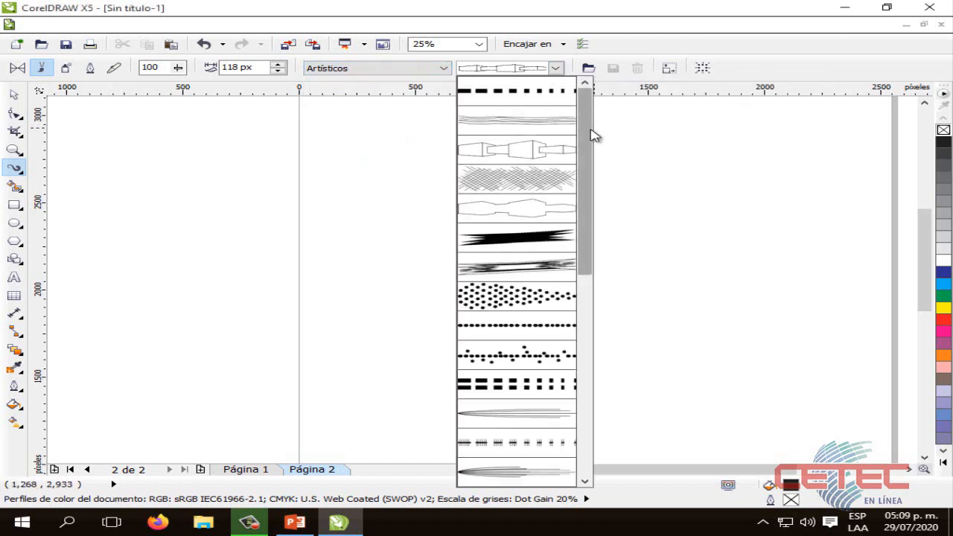
pyautogui.moveTo(590, 133); pyautogui.dragTo(588, 137)
pyautogui.moveTo(523, 155)
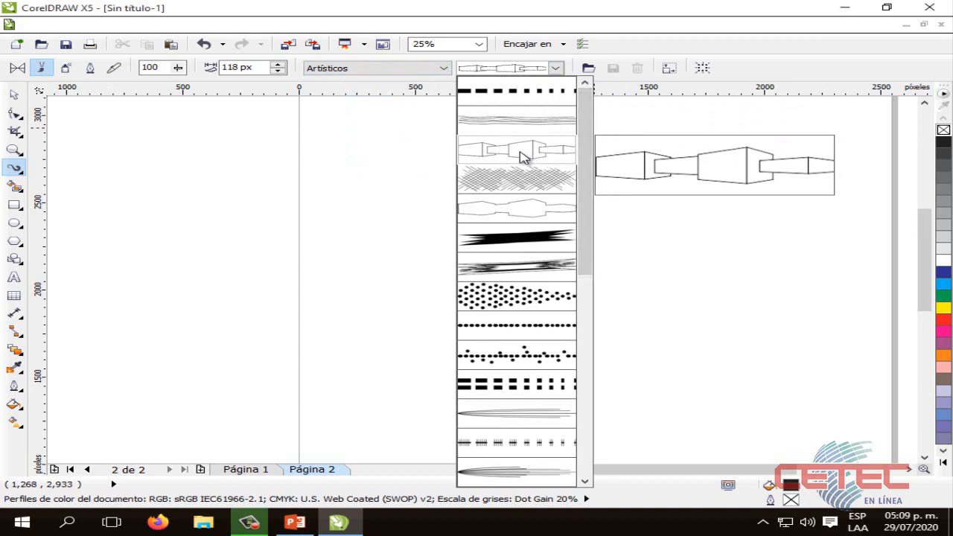
pyautogui.click(508, 294)
# Paint four dotted brush strokes about 1,500 to 1,800 px wide on Página 2, three nearly horizontal and one diagonal below them
pyautogui.moveTo(374, 237)
pyautogui.mouseDown()
pyautogui.moveTo(633, 247)
pyautogui.moveTo(721, 238)
pyautogui.mouseUp()
pyautogui.moveTo(399, 175)
pyautogui.mouseDown()
pyautogui.moveTo(521, 160)
pyautogui.moveTo(743, 172)
pyautogui.moveTo(805, 162)
pyautogui.mouseUp()
pyautogui.moveTo(795, 262); pyautogui.dragTo(437, 353)
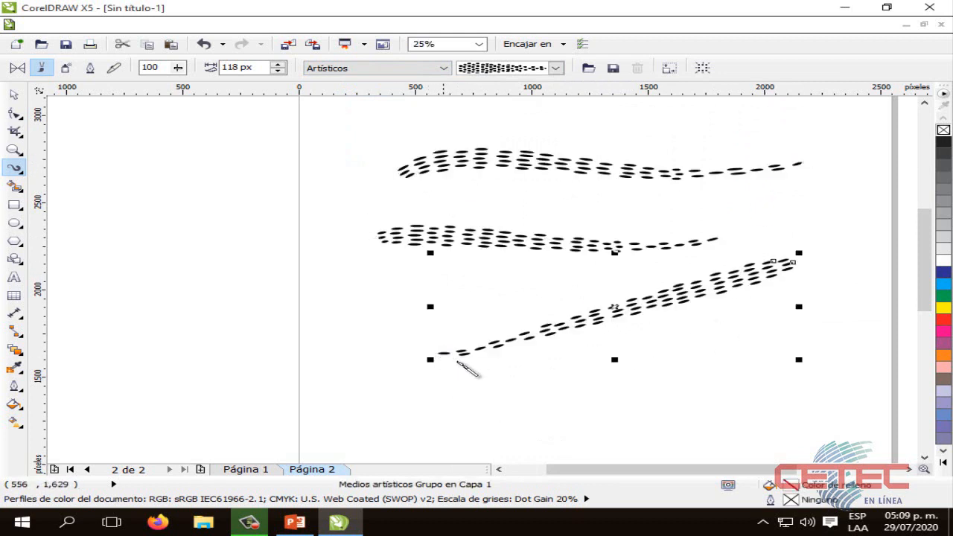
pyautogui.moveTo(341, 197)
pyautogui.mouseDown()
pyautogui.moveTo(488, 211)
pyautogui.moveTo(759, 209)
pyautogui.mouseUp()
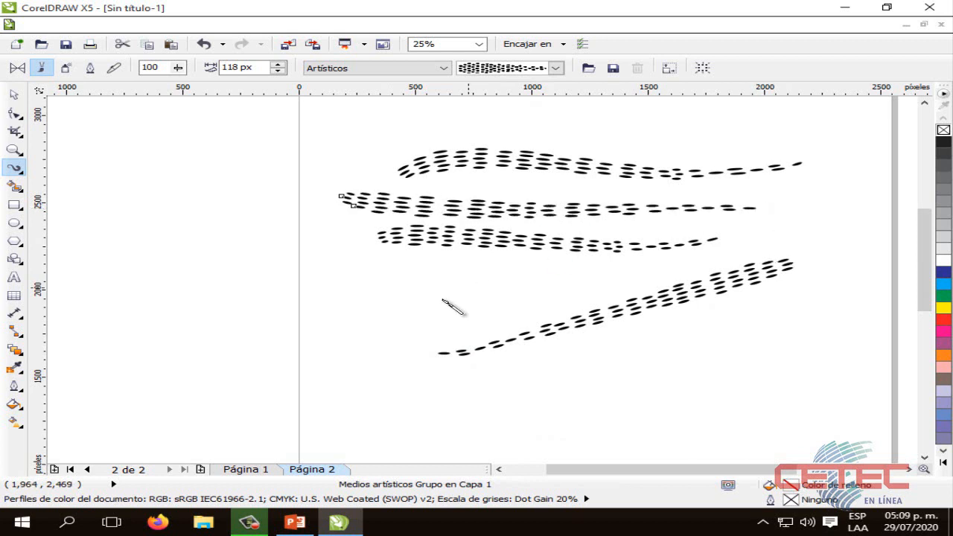
# Paint another diagonal dotted stroke about 1,750 px wide on Página 2, plus a large loop, a spiral and a small scribble near its lower strokes
pyautogui.moveTo(371, 312); pyautogui.dragTo(778, 250)
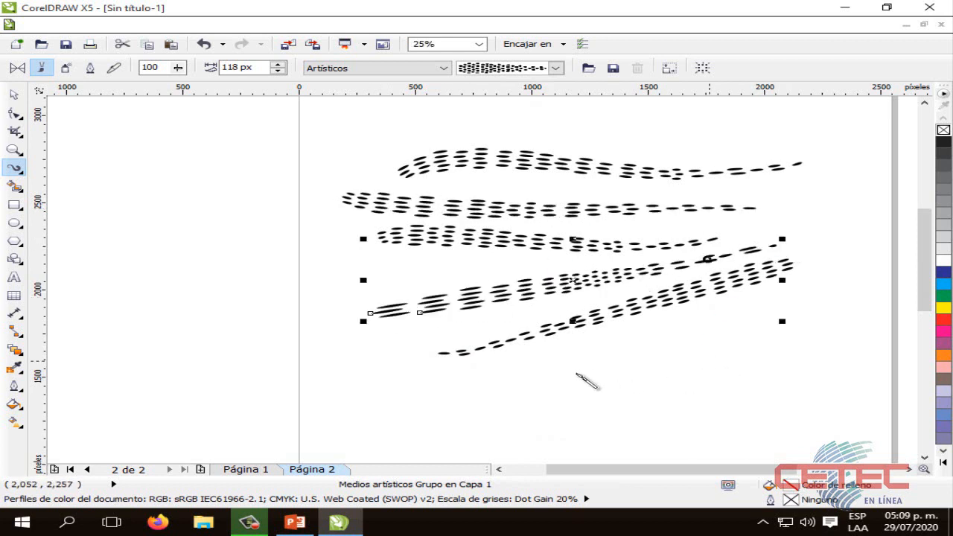
pyautogui.moveTo(770, 357)
pyautogui.mouseDown()
pyautogui.moveTo(659, 399)
pyautogui.moveTo(637, 343)
pyautogui.moveTo(694, 376)
pyautogui.mouseUp()
pyautogui.moveTo(483, 404)
pyautogui.mouseDown()
pyautogui.moveTo(454, 390)
pyautogui.moveTo(433, 417)
pyautogui.moveTo(463, 410)
pyautogui.mouseUp()
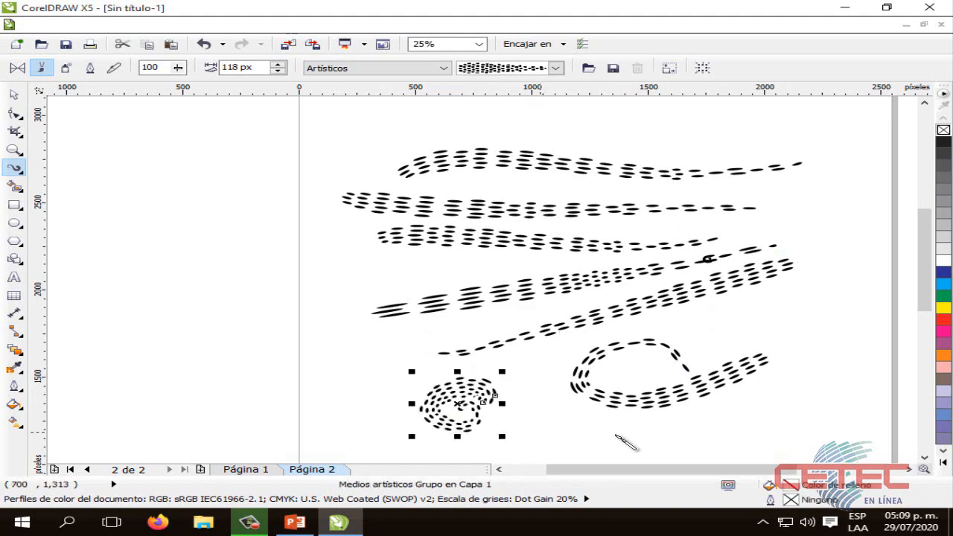
pyautogui.moveTo(602, 438); pyautogui.dragTo(594, 425)
pyautogui.moveTo(355, 246); pyautogui.dragTo(353, 279)
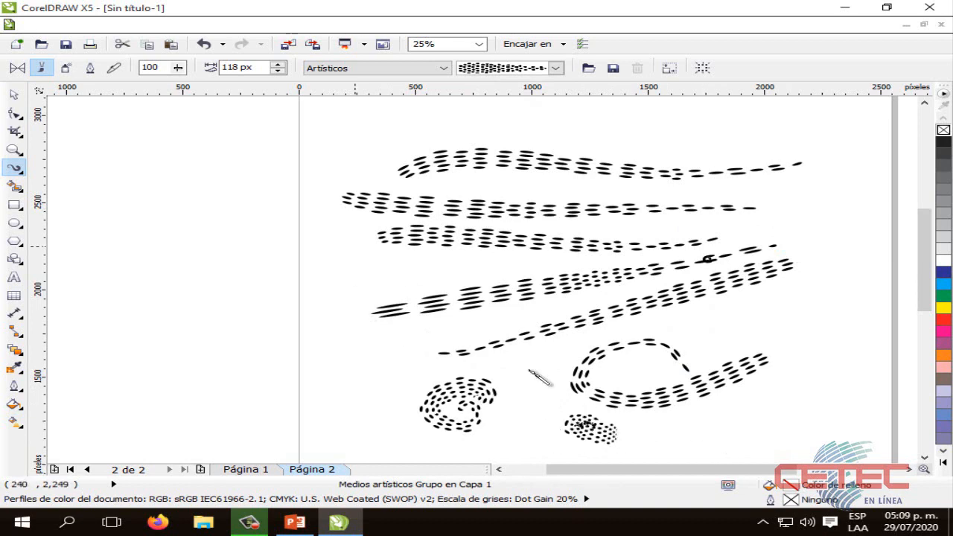
# Choose the dark blue sphere brush from the Símbolo category and paint a short stroke about 300 px wide above the dotted strokes
pyautogui.click(443, 67)
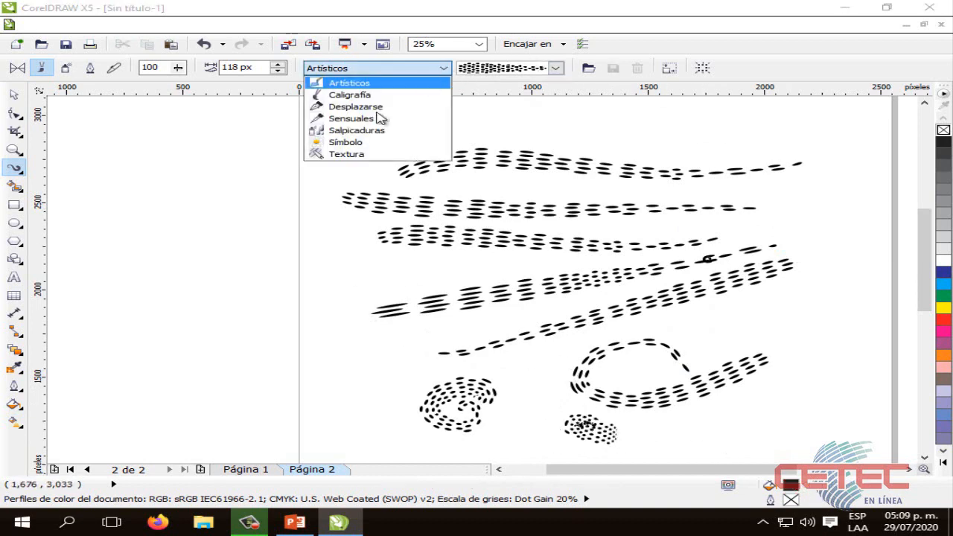
pyautogui.click(343, 143)
pyautogui.click(556, 68)
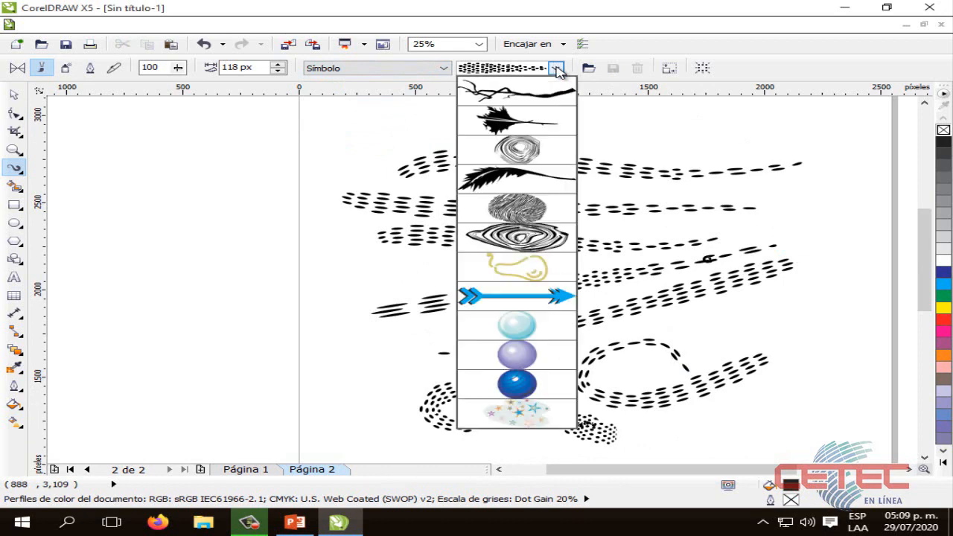
pyautogui.moveTo(526, 137)
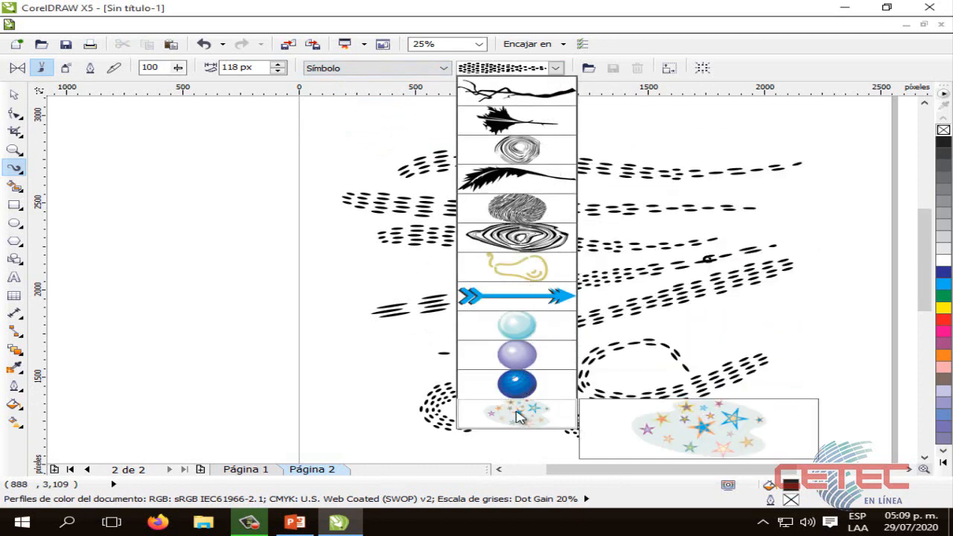
pyautogui.click(521, 384)
pyautogui.moveTo(625, 128)
pyautogui.mouseDown()
pyautogui.moveTo(740, 146)
pyautogui.moveTo(727, 145)
pyautogui.moveTo(694, 205)
pyautogui.mouseUp()
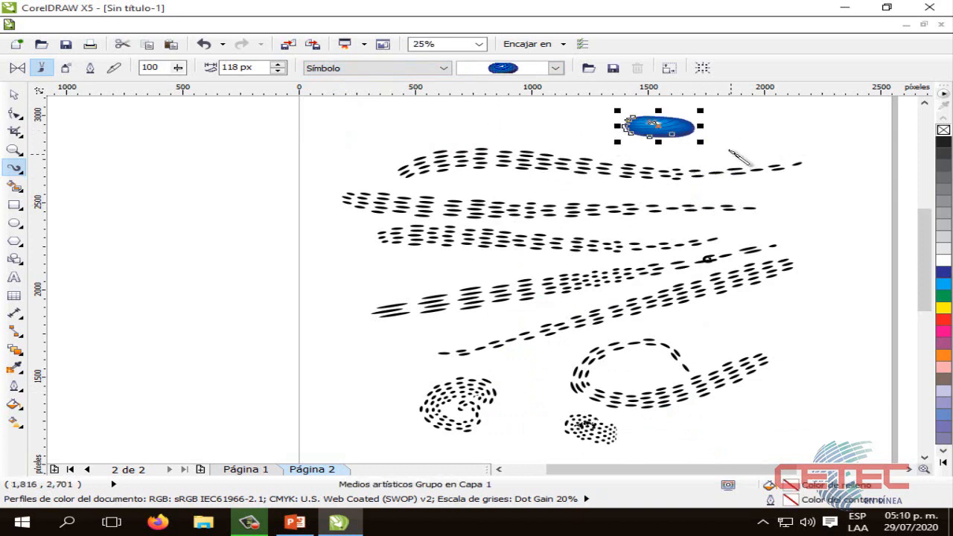
pyautogui.moveTo(701, 141); pyautogui.dragTo(718, 179)
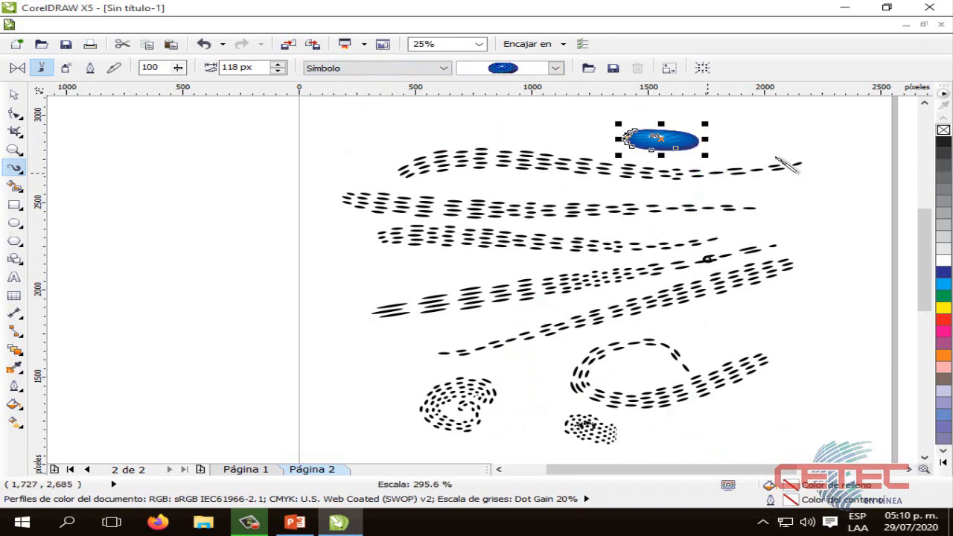
# Paint four more blue sphere strokes around the dotted ones: three nearly horizontal, about 600 to 1,000 px wide, and one S-shaped vertical
pyautogui.moveTo(716, 335); pyautogui.dragTo(857, 317)
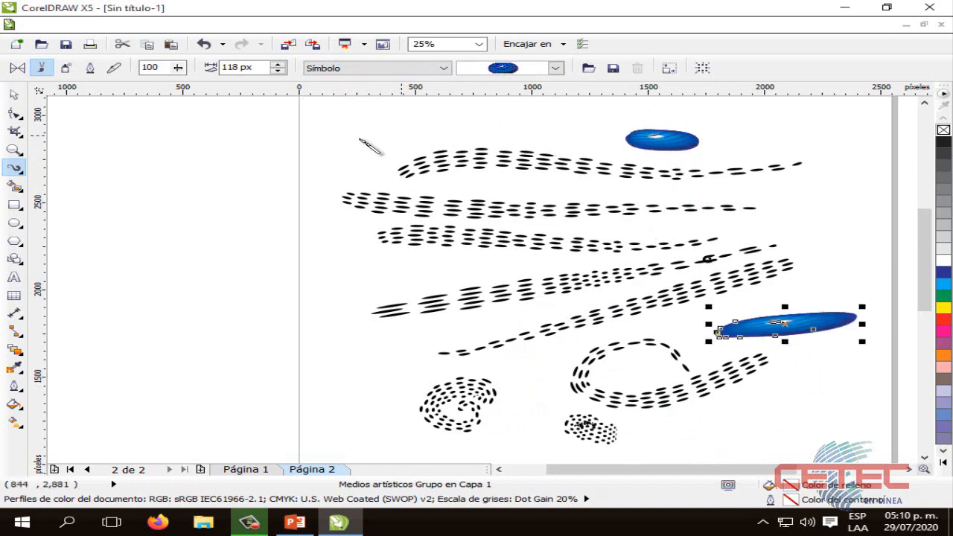
pyautogui.moveTo(337, 136)
pyautogui.mouseDown()
pyautogui.moveTo(363, 149)
pyautogui.moveTo(501, 135)
pyautogui.mouseUp()
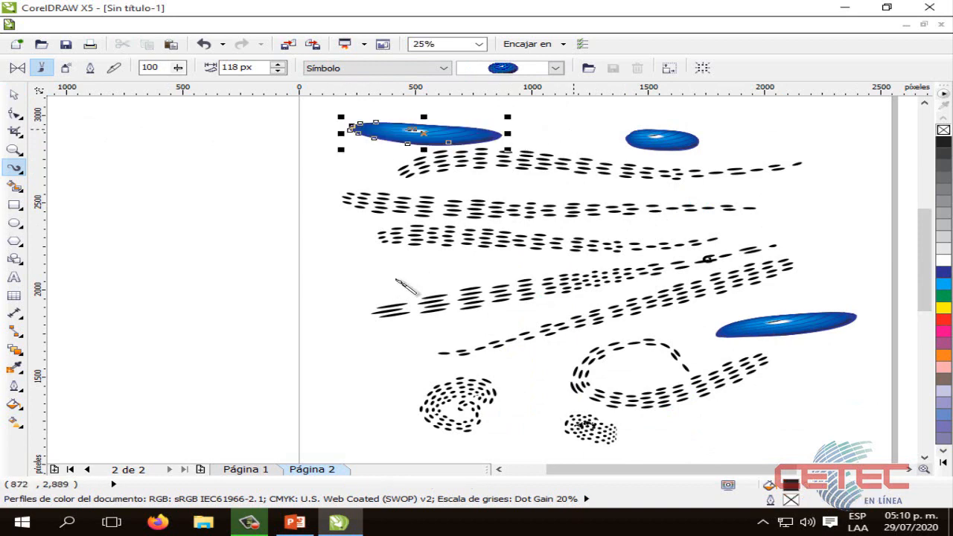
pyautogui.moveTo(364, 229)
pyautogui.mouseDown()
pyautogui.moveTo(337, 260)
pyautogui.moveTo(377, 348)
pyautogui.moveTo(368, 377)
pyautogui.mouseUp()
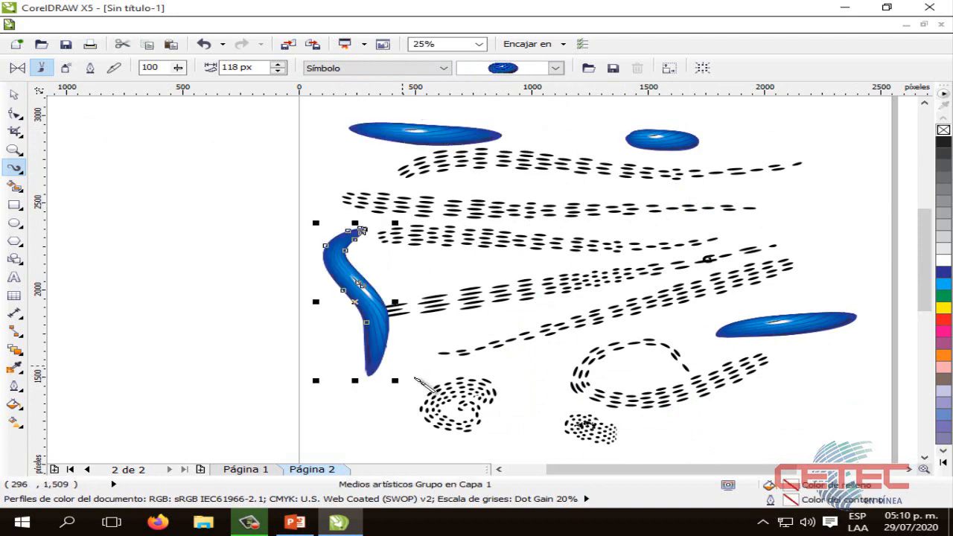
pyautogui.moveTo(417, 265); pyautogui.dragTo(647, 260)
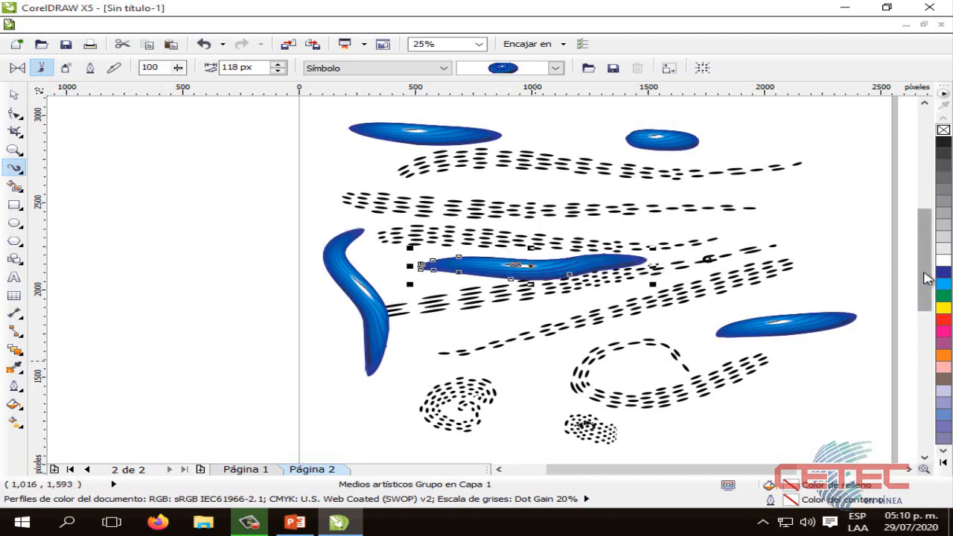
# Switch the Artistic Media tool to its sprayer mode and choose the Varios spray list with fox, rabbit, mouse, beaver, turtle and bear
pyautogui.moveTo(923, 268); pyautogui.dragTo(923, 318)
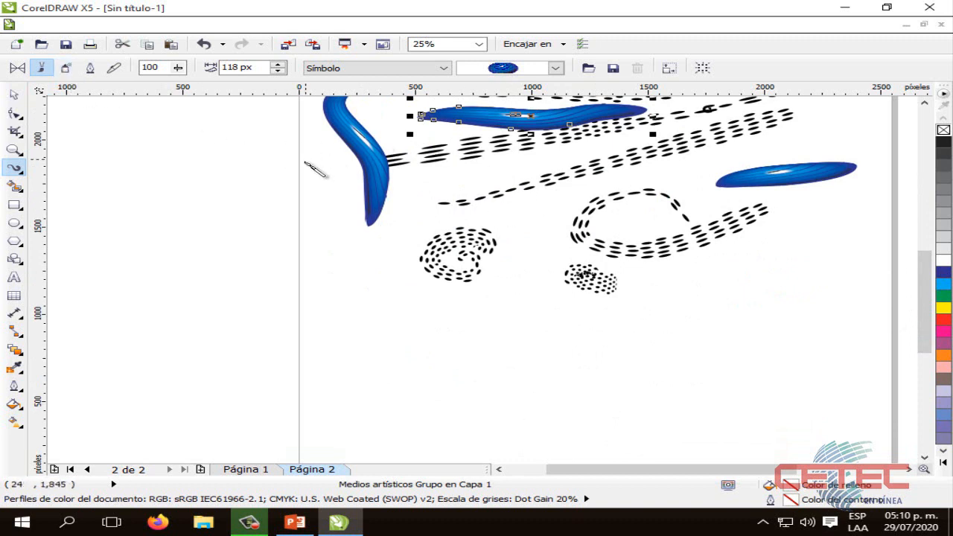
pyautogui.click(66, 68)
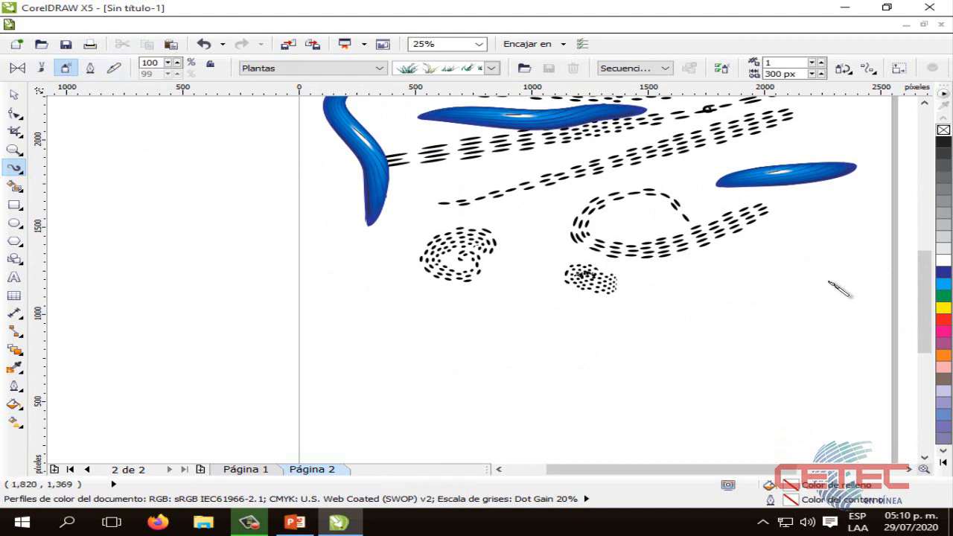
pyautogui.moveTo(921, 301); pyautogui.dragTo(922, 329)
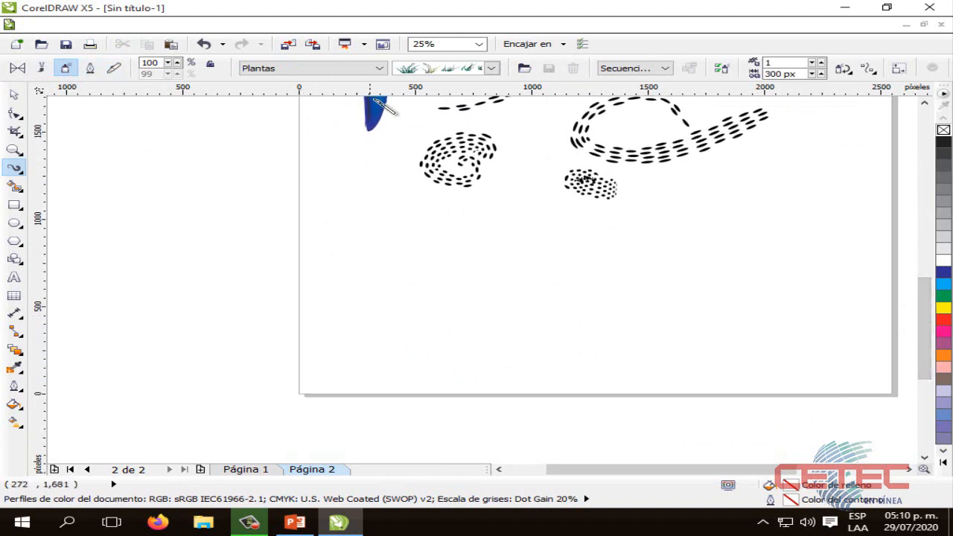
pyautogui.click(379, 68)
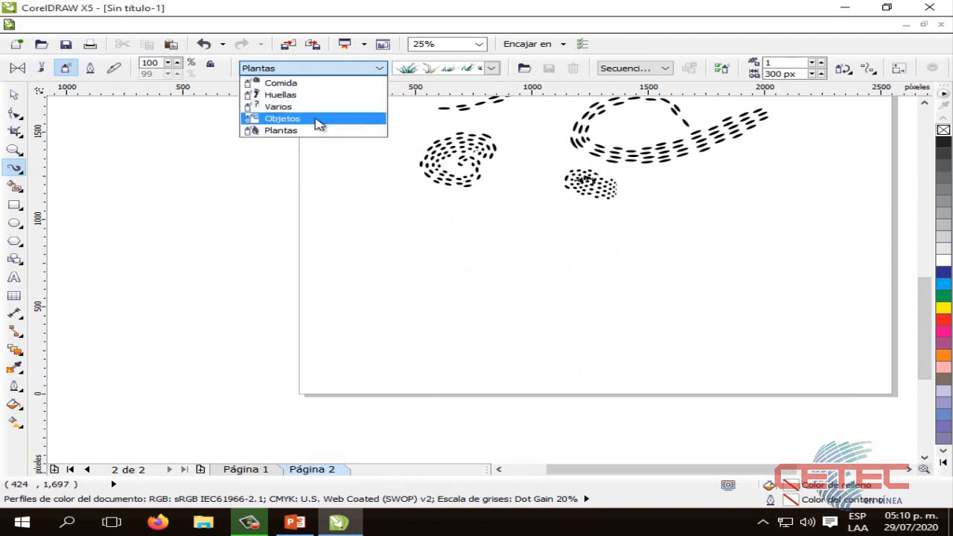
pyautogui.click(270, 107)
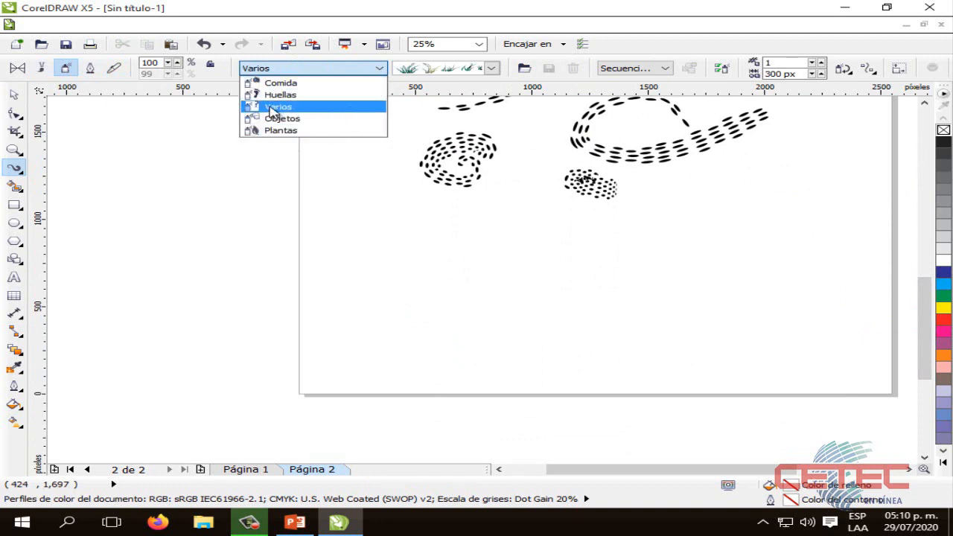
pyautogui.click(491, 67)
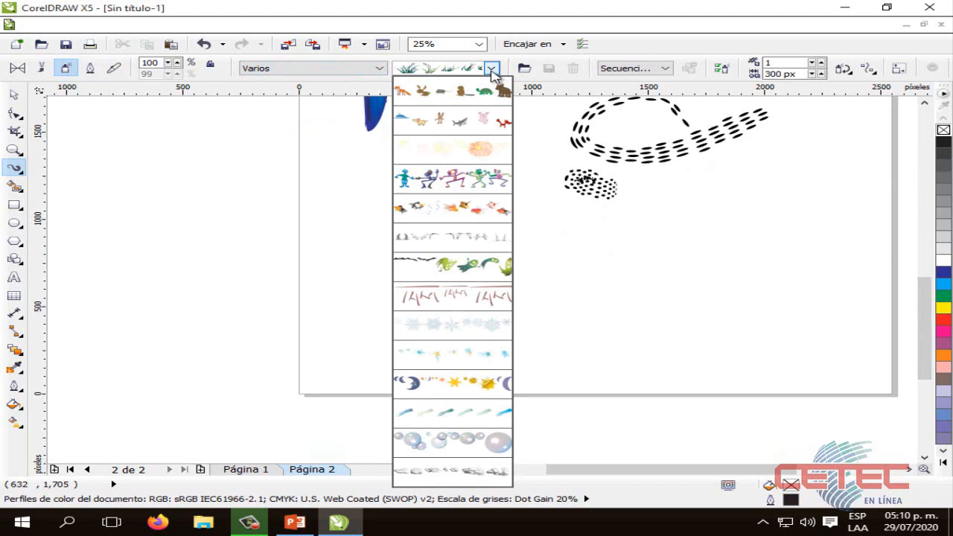
pyautogui.moveTo(456, 132)
pyautogui.moveTo(458, 103)
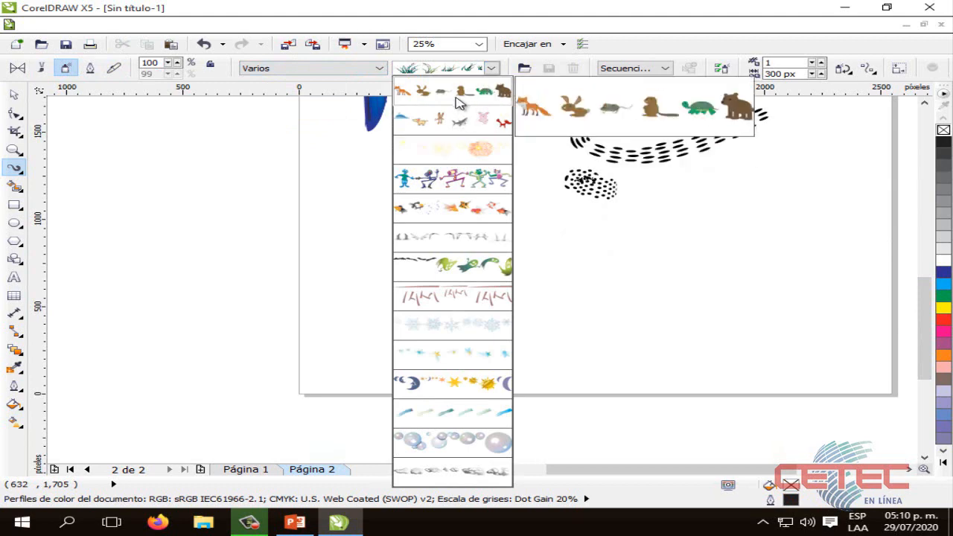
pyautogui.click(428, 93)
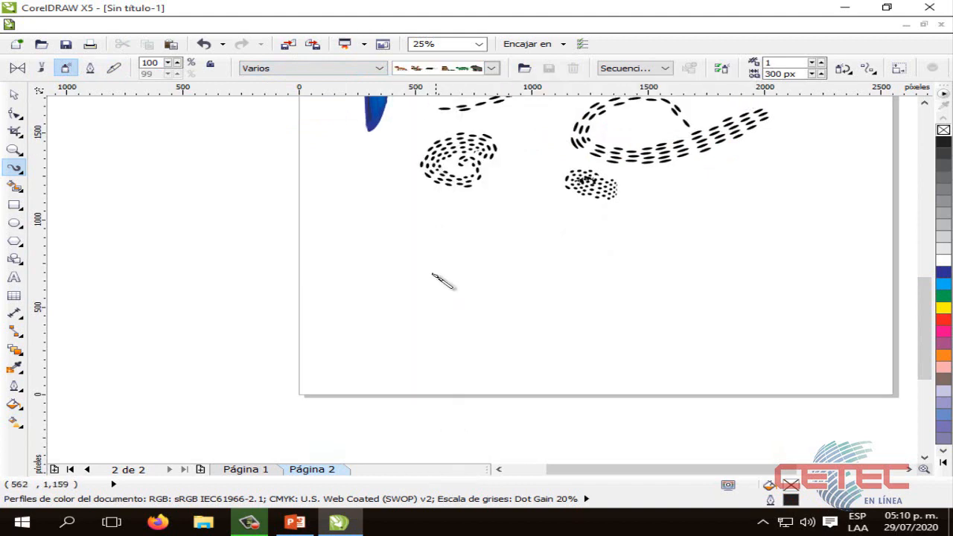
# Spray a nearly horizontal row of animals across the empty lower part of Página 2 and move it up just below the dotted strokes
pyautogui.moveTo(392, 301)
pyautogui.mouseDown()
pyautogui.moveTo(644, 310)
pyautogui.moveTo(739, 298)
pyautogui.mouseUp()
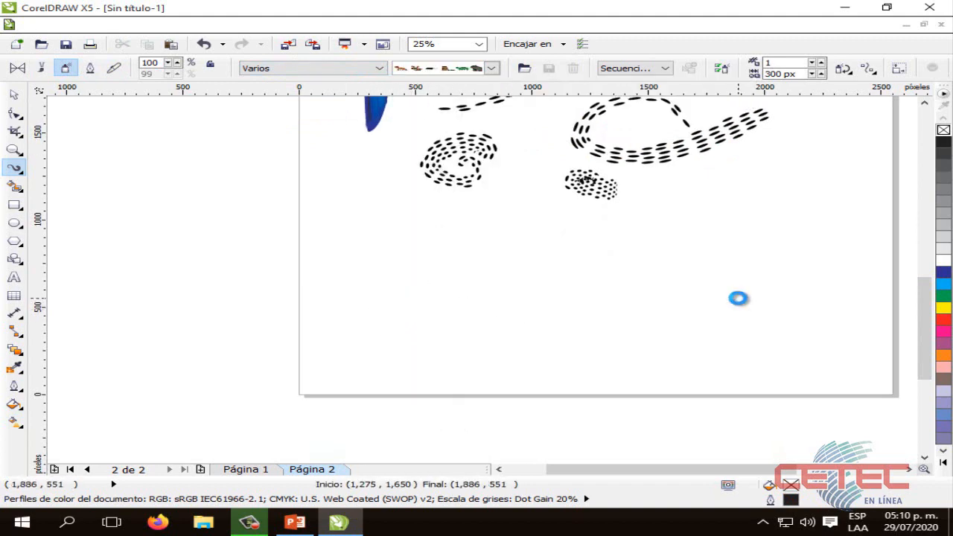
pyautogui.click(14, 96)
pyautogui.click(729, 374)
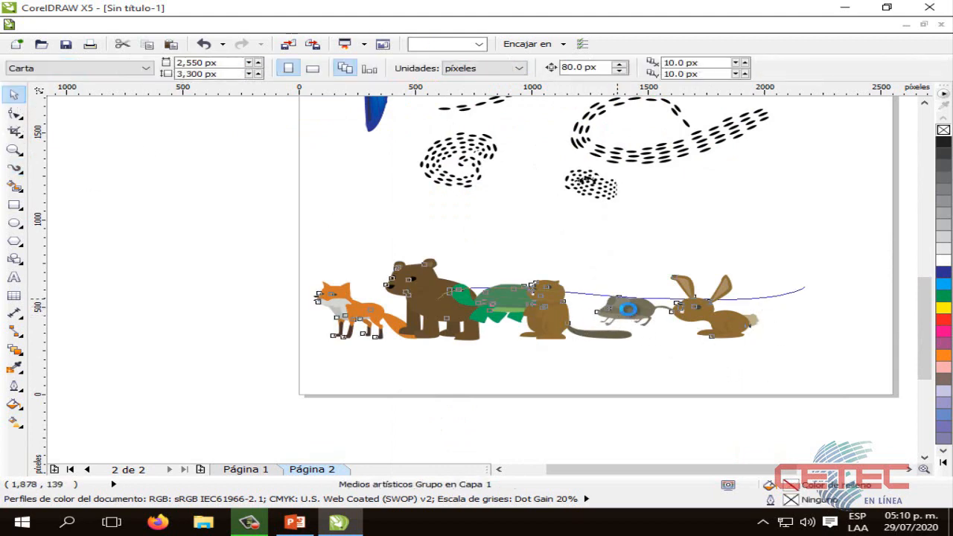
pyautogui.moveTo(610, 299); pyautogui.dragTo(675, 279)
pyautogui.moveTo(611, 289); pyautogui.dragTo(568, 245)
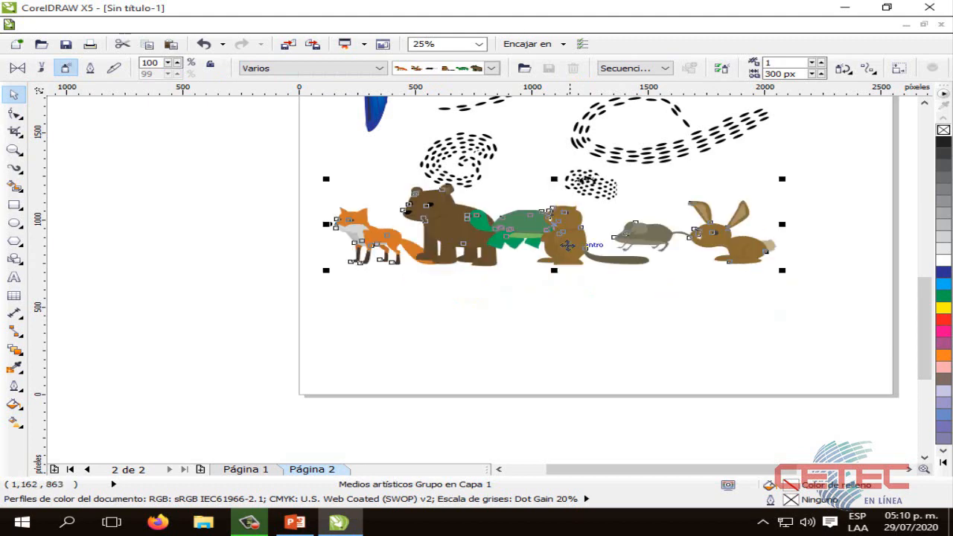
pyautogui.click(552, 308)
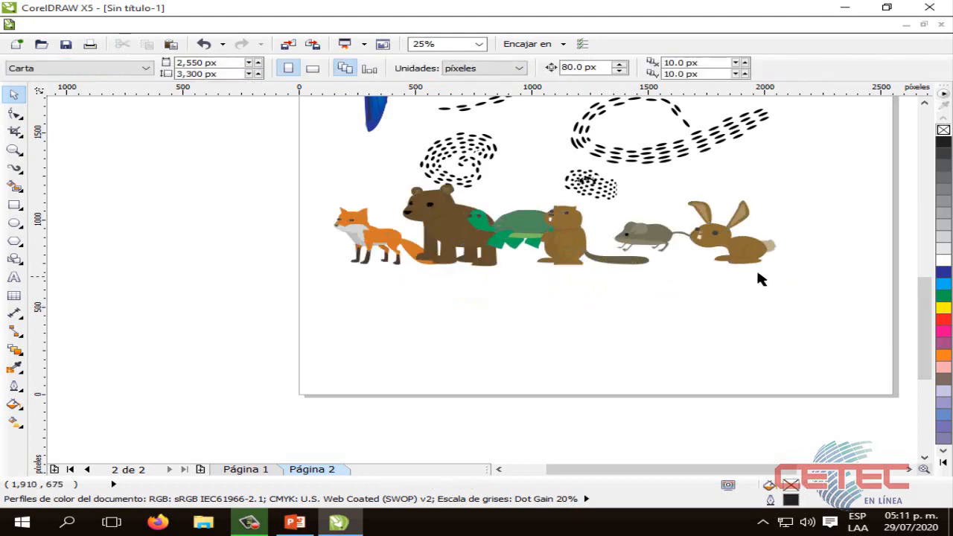
# Narrow the animal spray to about half its width, keeping only the fox, bear and turtle, and move it down and inward on the page
pyautogui.click(763, 245)
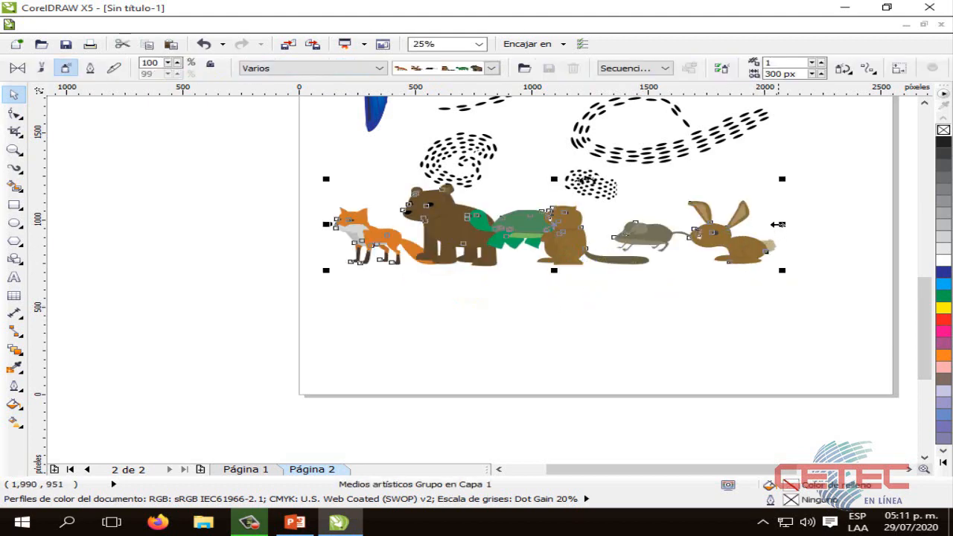
pyautogui.moveTo(776, 227); pyautogui.dragTo(553, 227)
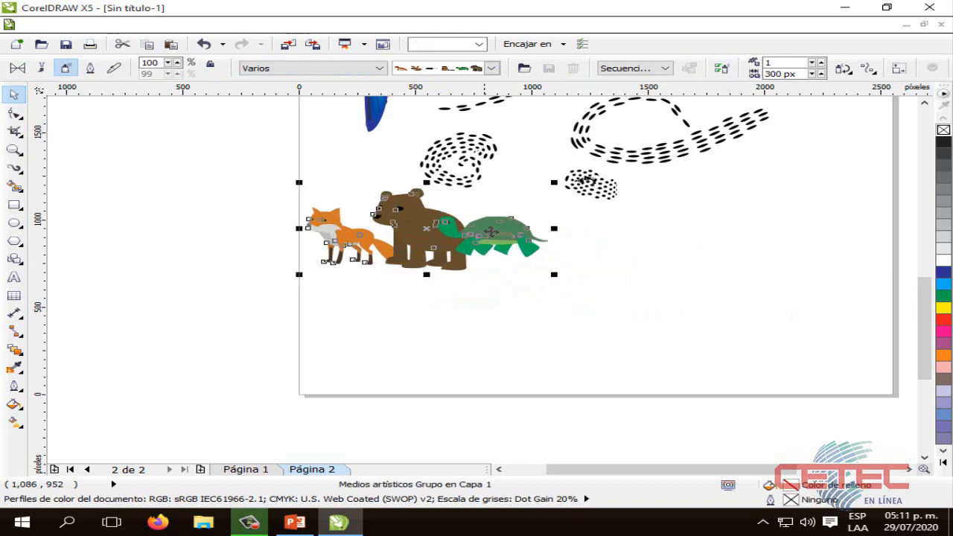
pyautogui.moveTo(491, 229); pyautogui.dragTo(563, 277)
# Shorten the animal spray's path to a single fox and place it inside the page's lower-right corner
pyautogui.click(620, 278)
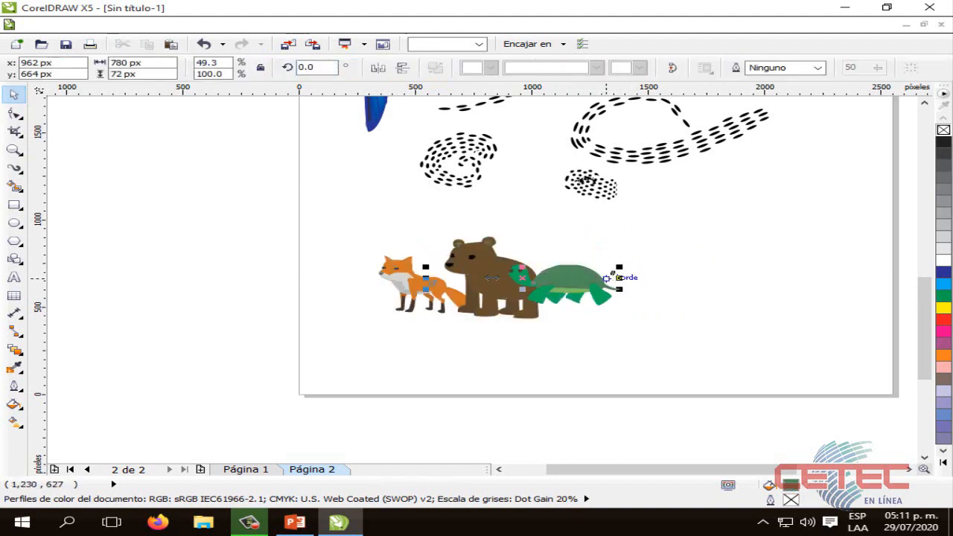
pyautogui.moveTo(618, 278); pyautogui.dragTo(870, 362)
pyautogui.click(464, 291)
pyautogui.click(499, 287)
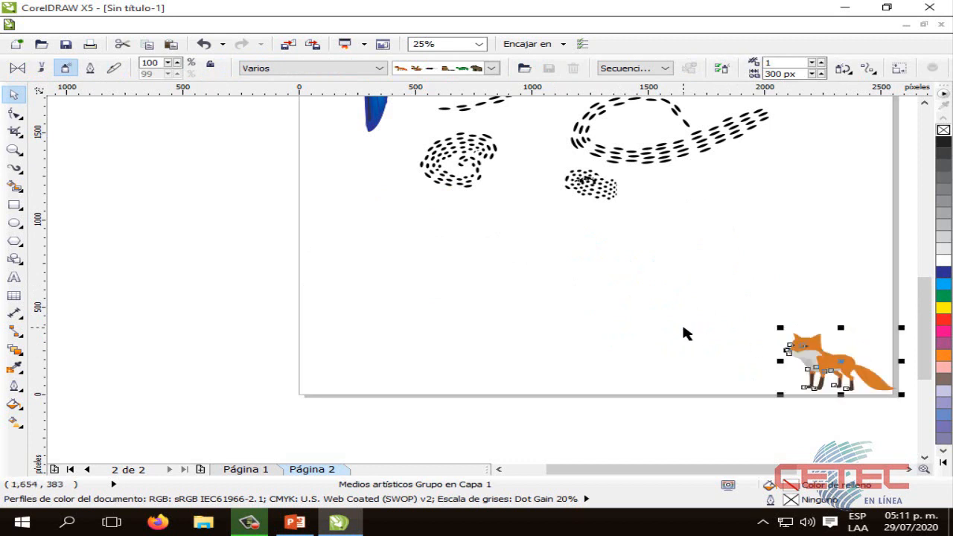
pyautogui.click(685, 333)
pyautogui.click(815, 358)
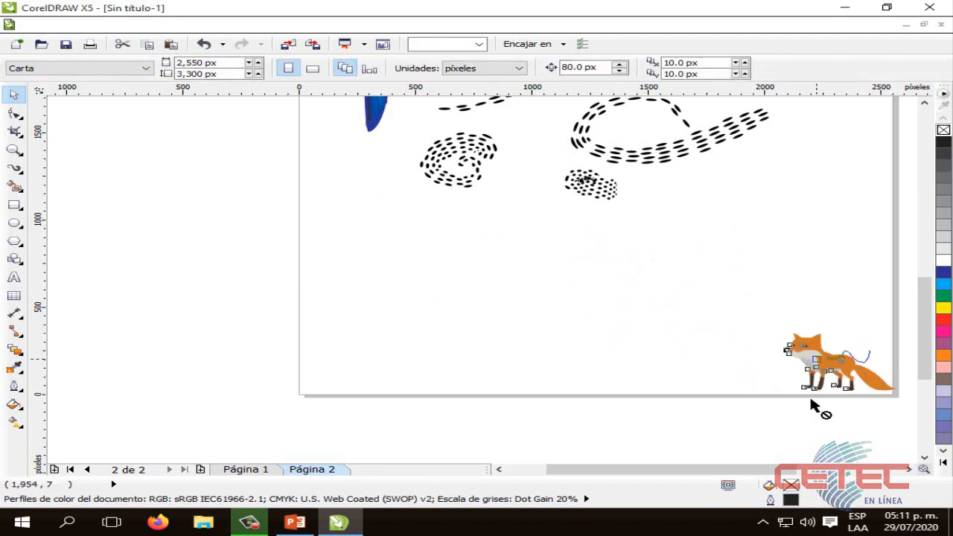
pyautogui.click(804, 392)
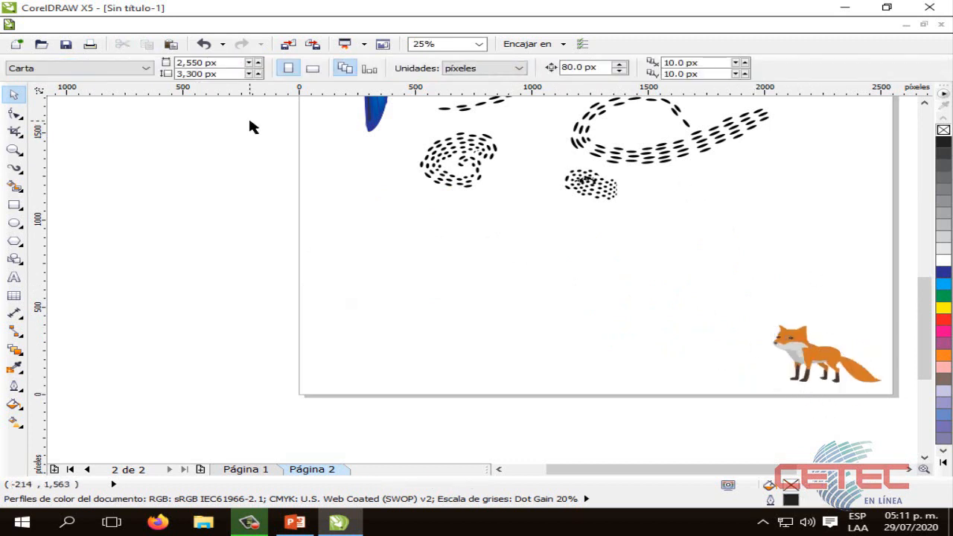
# Set the Artistic Media sprayer to the Comida category and choose the fast-food spray list with burger, onion rings, hot dog and soda
pyautogui.click(14, 168)
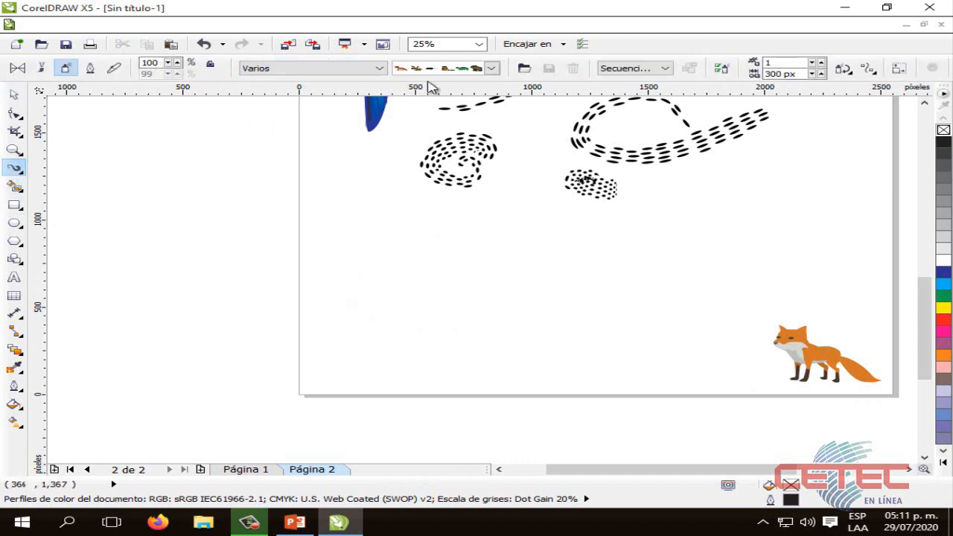
pyautogui.click(378, 71)
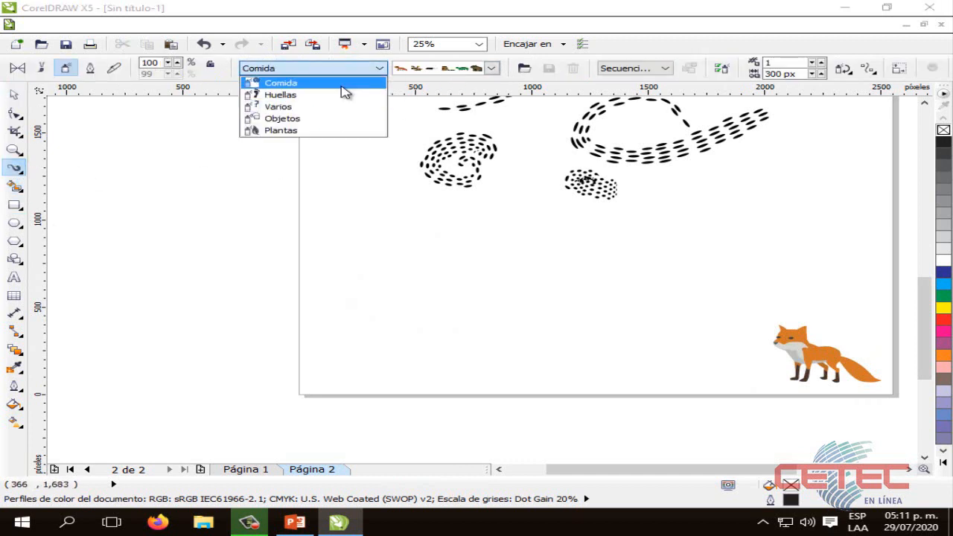
pyautogui.click(342, 84)
pyautogui.click(492, 69)
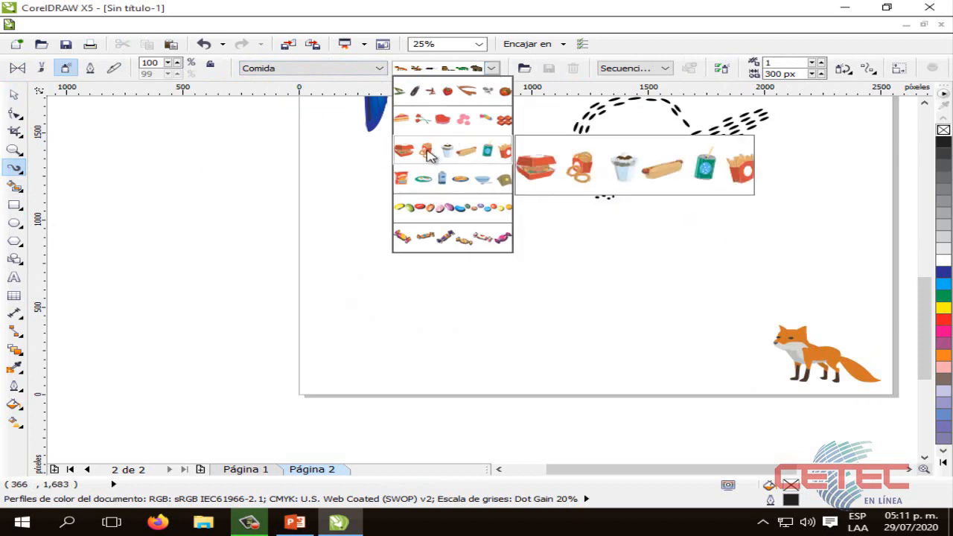
pyautogui.click(430, 153)
# Spray a horizontal row of fast food about 2,300 px wide above the fox and narrow it to 12% of its width, leaving one soda can
pyautogui.moveTo(332, 273); pyautogui.dragTo(869, 274)
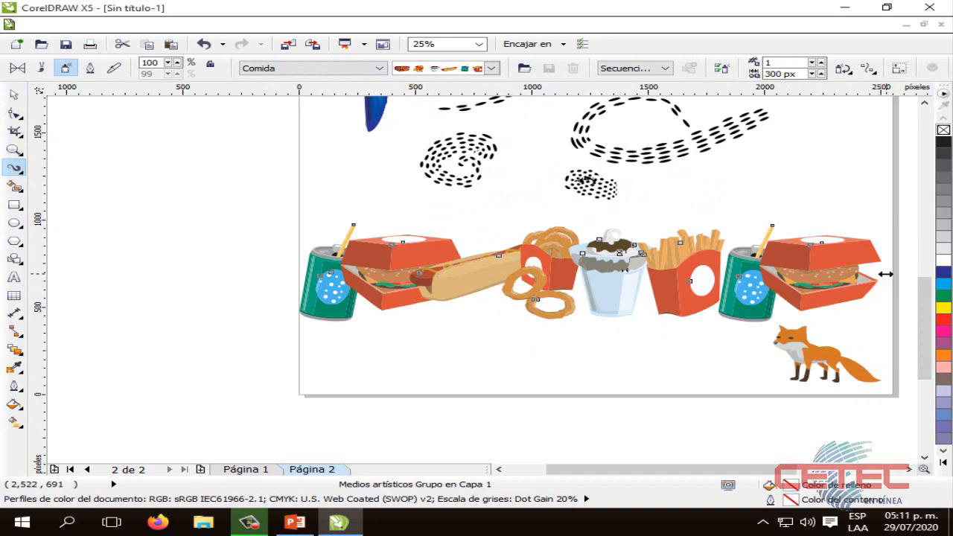
pyautogui.moveTo(885, 274); pyautogui.dragTo(369, 280)
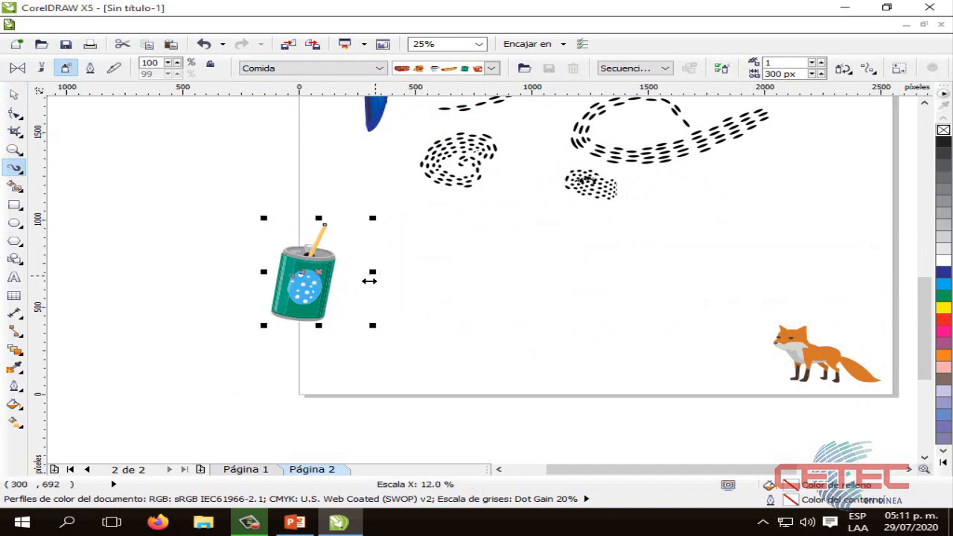
# Scale the soda can down to about 70% and place it just inside the page's lower-left corner
pyautogui.moveTo(374, 217); pyautogui.dragTo(305, 260)
pyautogui.click(13, 94)
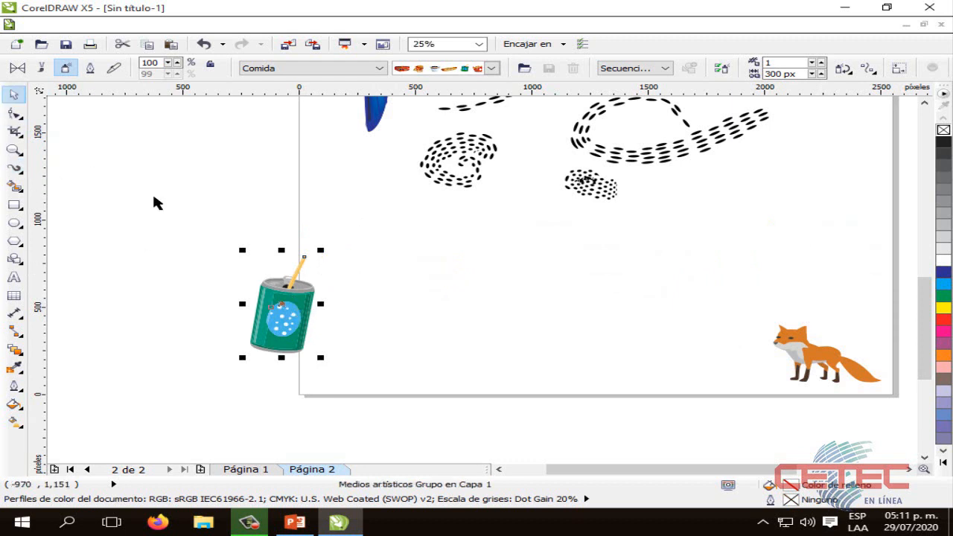
pyautogui.moveTo(298, 312); pyautogui.dragTo(311, 316)
pyautogui.moveTo(355, 353); pyautogui.dragTo(355, 355)
pyautogui.click(443, 348)
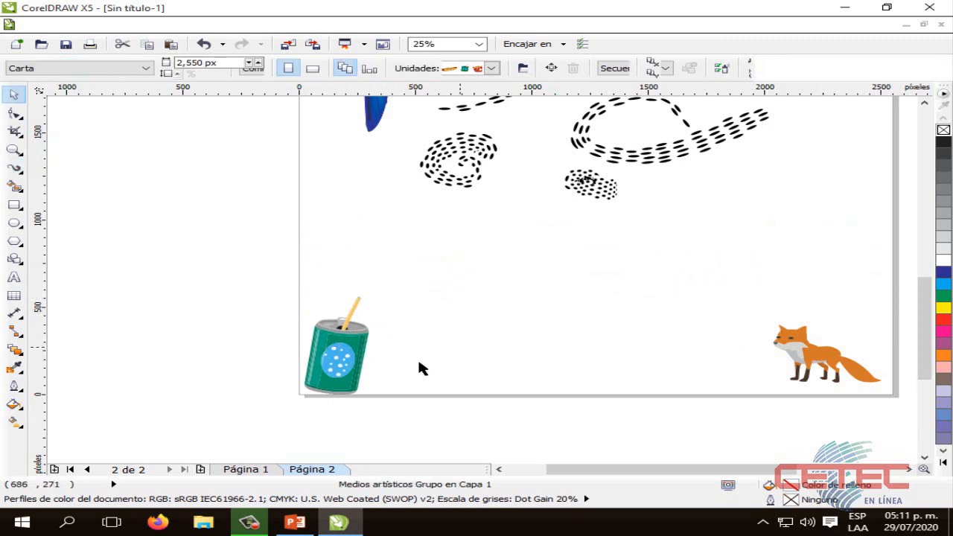
pyautogui.click(355, 349)
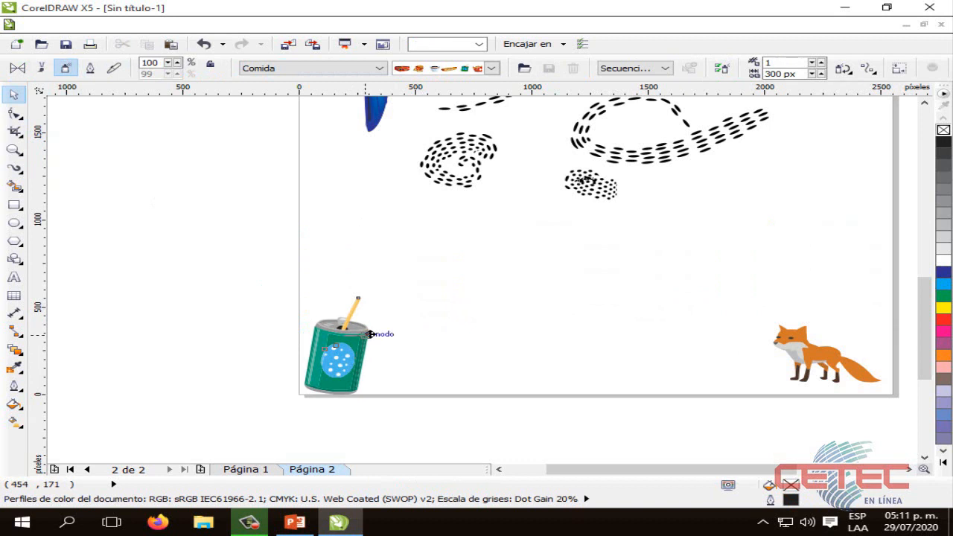
pyautogui.moveTo(370, 333); pyautogui.dragTo(380, 318)
pyautogui.click(470, 338)
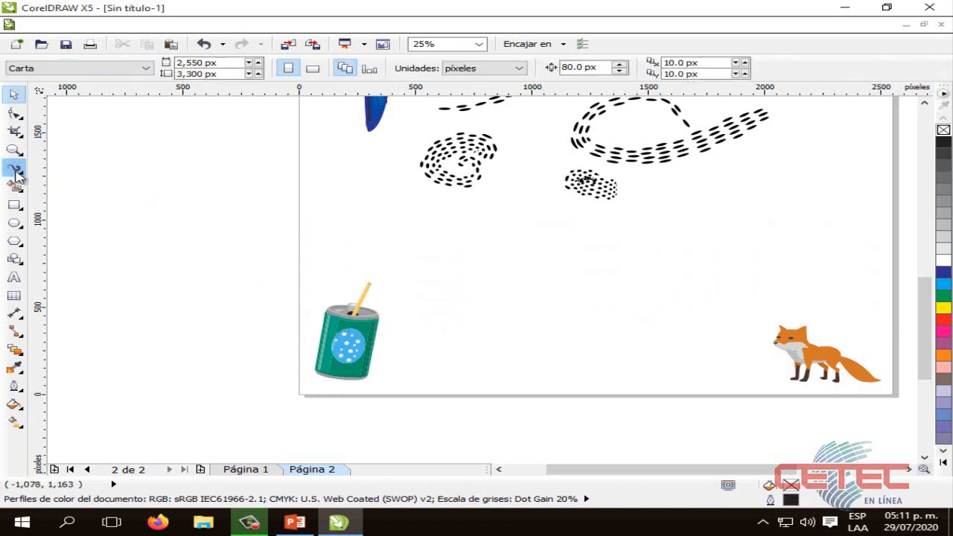
# Draw Artistic Media calligraphic strokes 118 px wide: two horizontal waves, a zigzag above the fox and a loop around the soda can
pyautogui.click(14, 167)
pyautogui.click(94, 73)
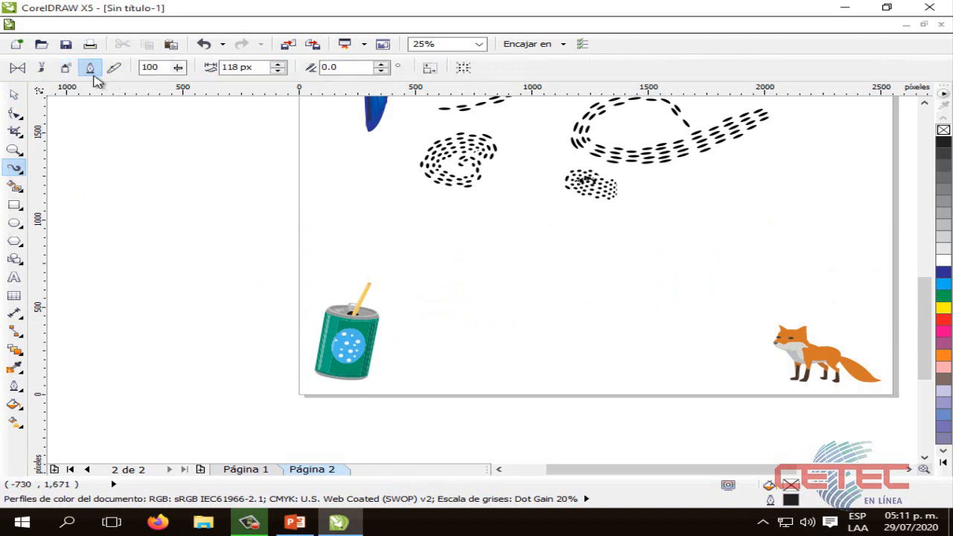
pyautogui.moveTo(406, 270)
pyautogui.mouseDown()
pyautogui.moveTo(494, 257)
pyautogui.moveTo(679, 268)
pyautogui.moveTo(747, 249)
pyautogui.mouseUp()
pyautogui.moveTo(800, 161)
pyautogui.mouseDown()
pyautogui.moveTo(818, 260)
pyautogui.moveTo(763, 289)
pyautogui.mouseUp()
pyautogui.moveTo(437, 330)
pyautogui.mouseDown()
pyautogui.moveTo(513, 312)
pyautogui.moveTo(636, 344)
pyautogui.moveTo(686, 354)
pyautogui.mouseUp()
pyautogui.moveTo(347, 259)
pyautogui.mouseDown()
pyautogui.moveTo(308, 303)
pyautogui.moveTo(306, 376)
pyautogui.moveTo(358, 388)
pyautogui.moveTo(407, 363)
pyautogui.moveTo(416, 326)
pyautogui.moveTo(401, 288)
pyautogui.moveTo(375, 259)
pyautogui.moveTo(325, 285)
pyautogui.mouseUp()
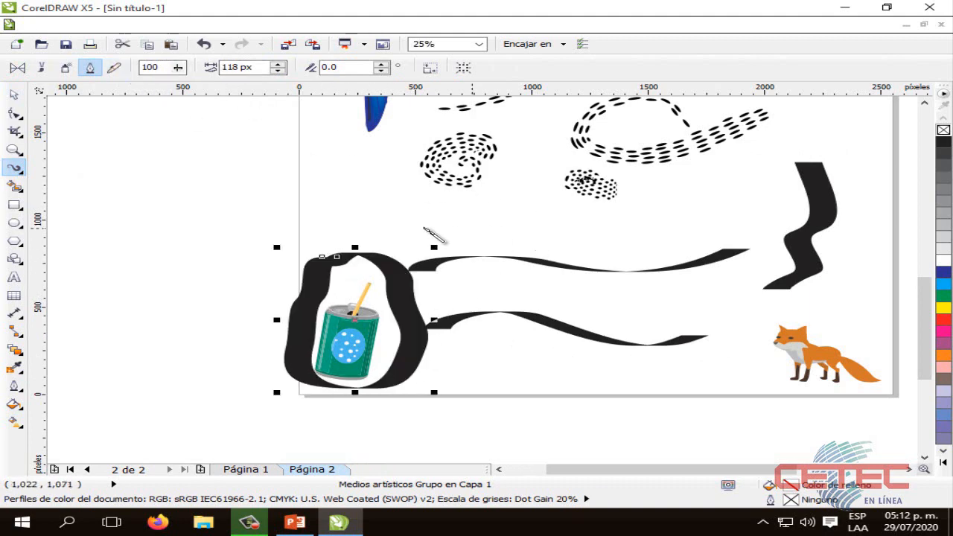
# Add a long doubled-back calligraphic stroke above the loop, two waves between can and fox, a short diagonal and a vertical wave along the page's right edge
pyautogui.moveTo(403, 221)
pyautogui.mouseDown()
pyautogui.moveTo(640, 232)
pyautogui.moveTo(707, 216)
pyautogui.moveTo(759, 154)
pyautogui.moveTo(761, 208)
pyautogui.moveTo(741, 227)
pyautogui.moveTo(646, 241)
pyautogui.moveTo(624, 255)
pyautogui.moveTo(340, 226)
pyautogui.moveTo(345, 205)
pyautogui.moveTo(393, 199)
pyautogui.moveTo(601, 211)
pyautogui.moveTo(688, 186)
pyautogui.mouseUp()
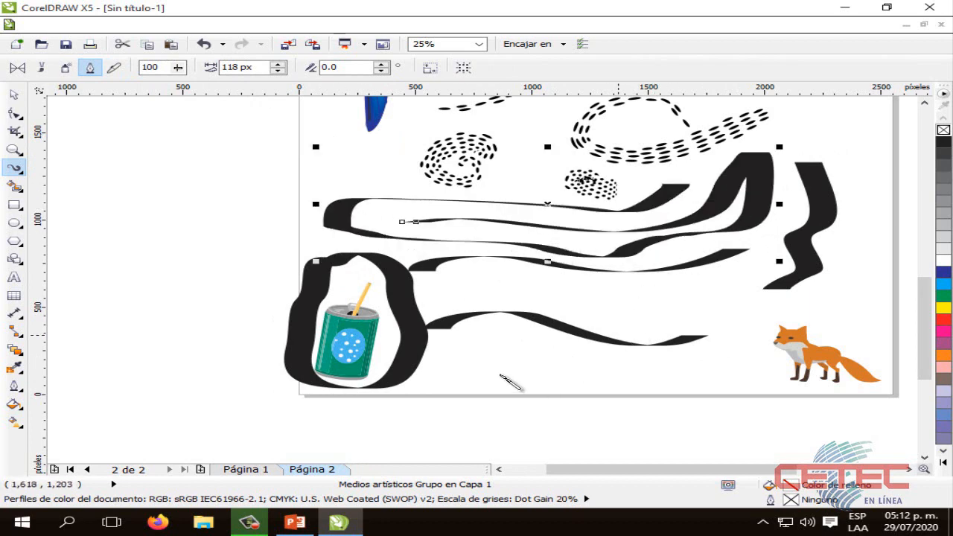
pyautogui.moveTo(462, 367)
pyautogui.mouseDown()
pyautogui.moveTo(506, 357)
pyautogui.moveTo(690, 380)
pyautogui.moveTo(753, 366)
pyautogui.mouseUp()
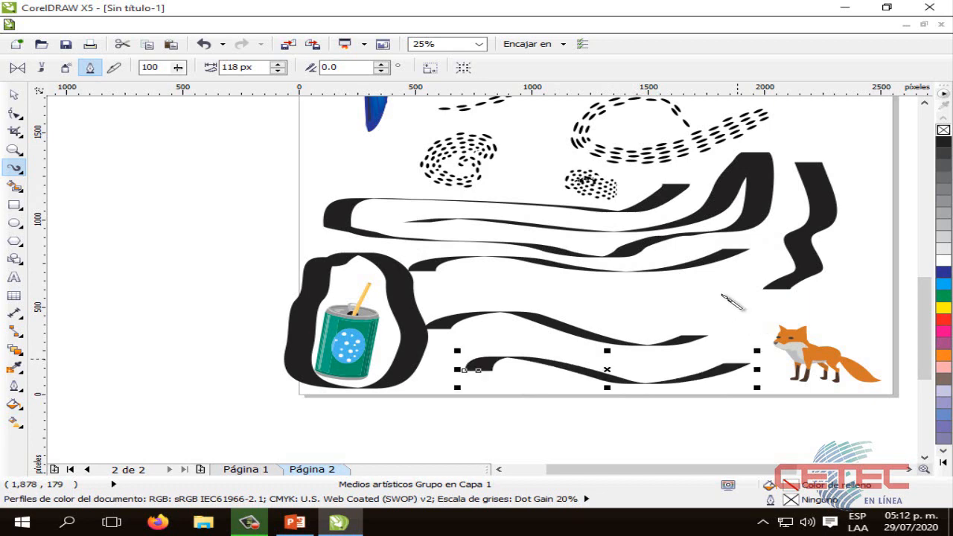
pyautogui.moveTo(733, 289)
pyautogui.mouseDown()
pyautogui.moveTo(529, 294)
pyautogui.moveTo(460, 311)
pyautogui.mouseUp()
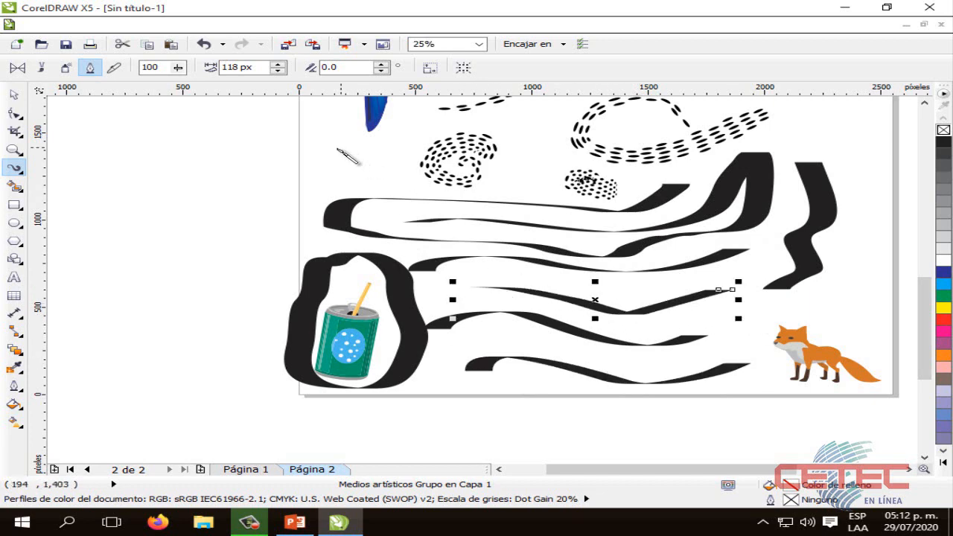
pyautogui.moveTo(334, 130)
pyautogui.mouseDown()
pyautogui.moveTo(348, 160)
pyautogui.moveTo(402, 195)
pyautogui.mouseUp()
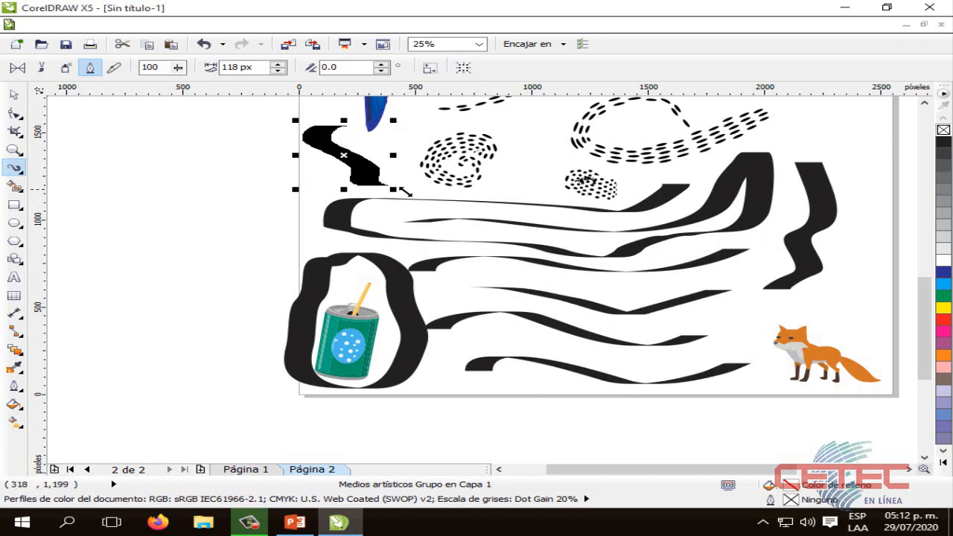
pyautogui.moveTo(871, 115)
pyautogui.mouseDown()
pyautogui.moveTo(862, 175)
pyautogui.moveTo(875, 238)
pyautogui.moveTo(857, 308)
pyautogui.mouseUp()
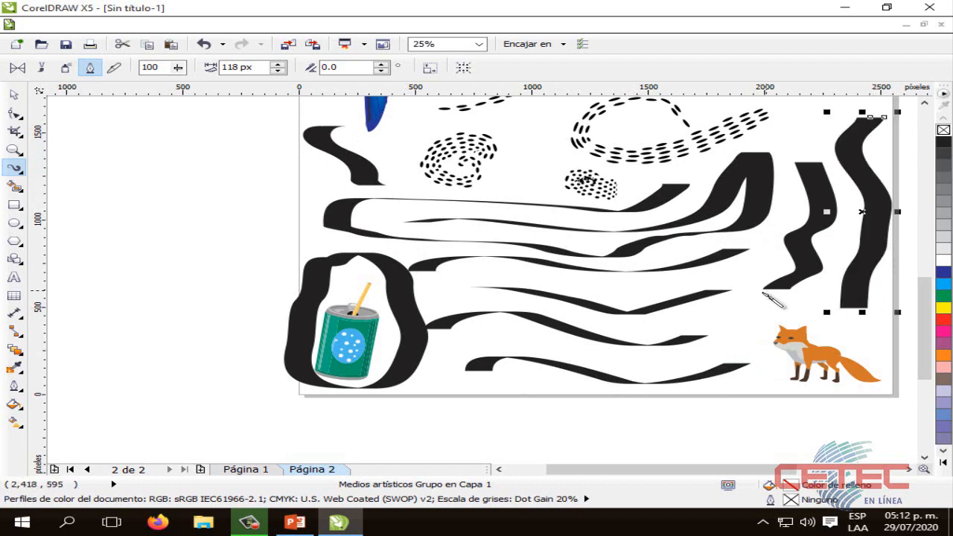